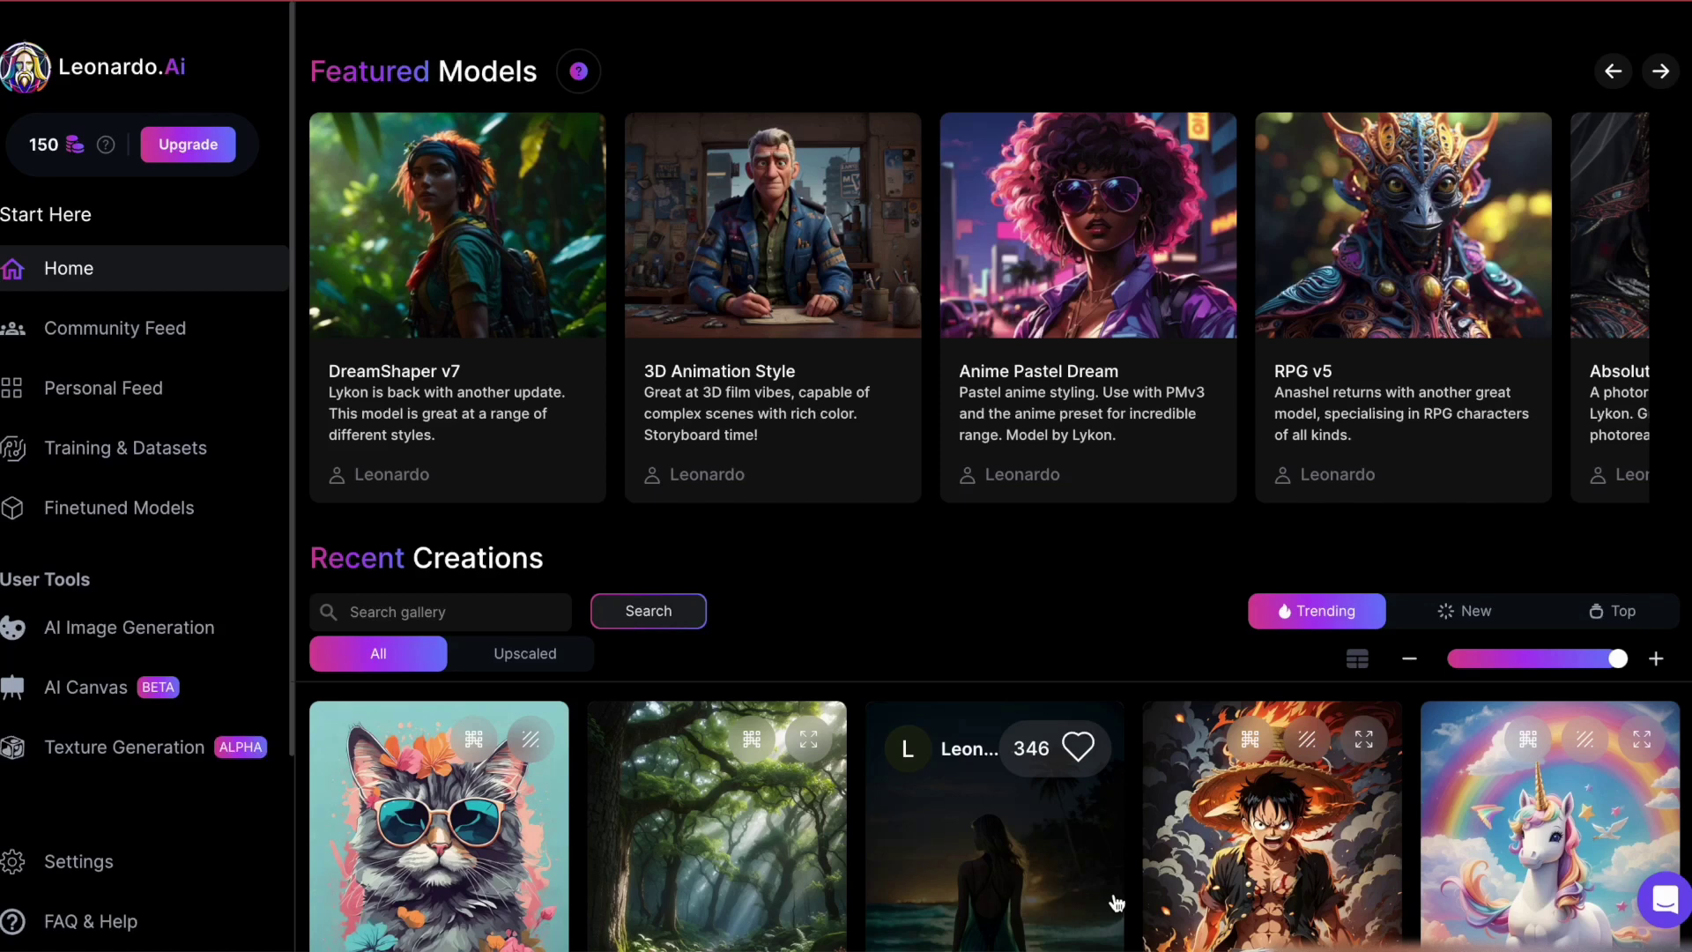
Browse the community gallery's Trending images, then switch it to New and Top
{"action": "scroll", "coordinate": [1114, 903], "scroll_direction": "down", "scroll_amount": 2}
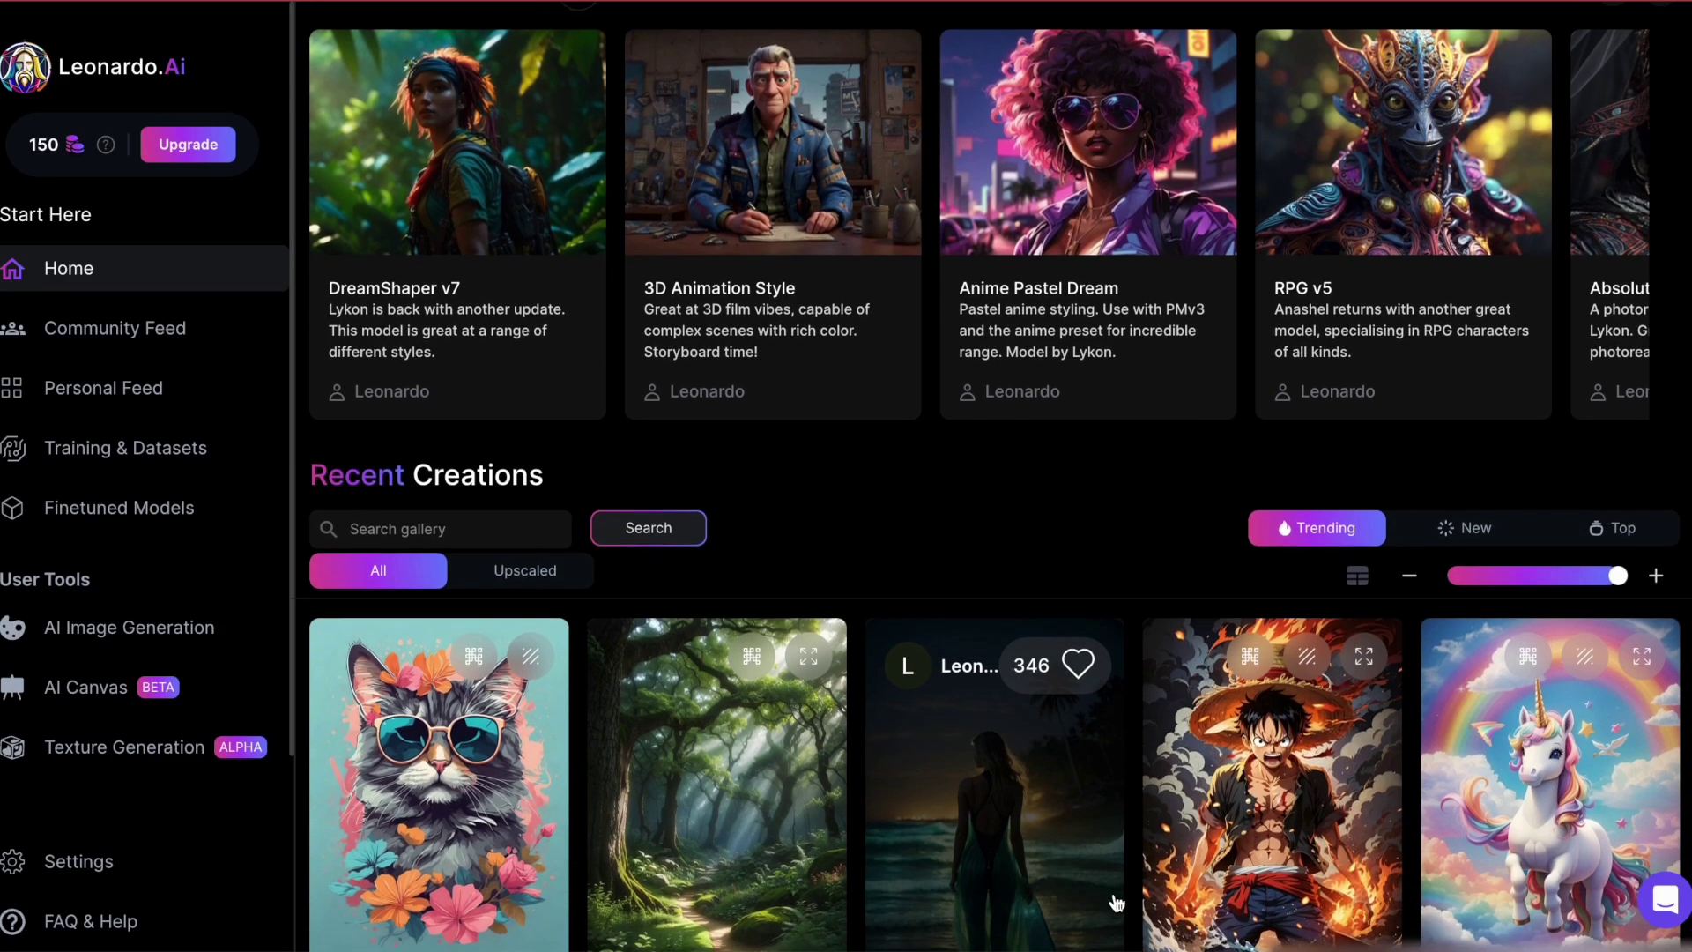
{"action": "scroll", "coordinate": [1115, 902], "scroll_direction": "down", "scroll_amount": 5}
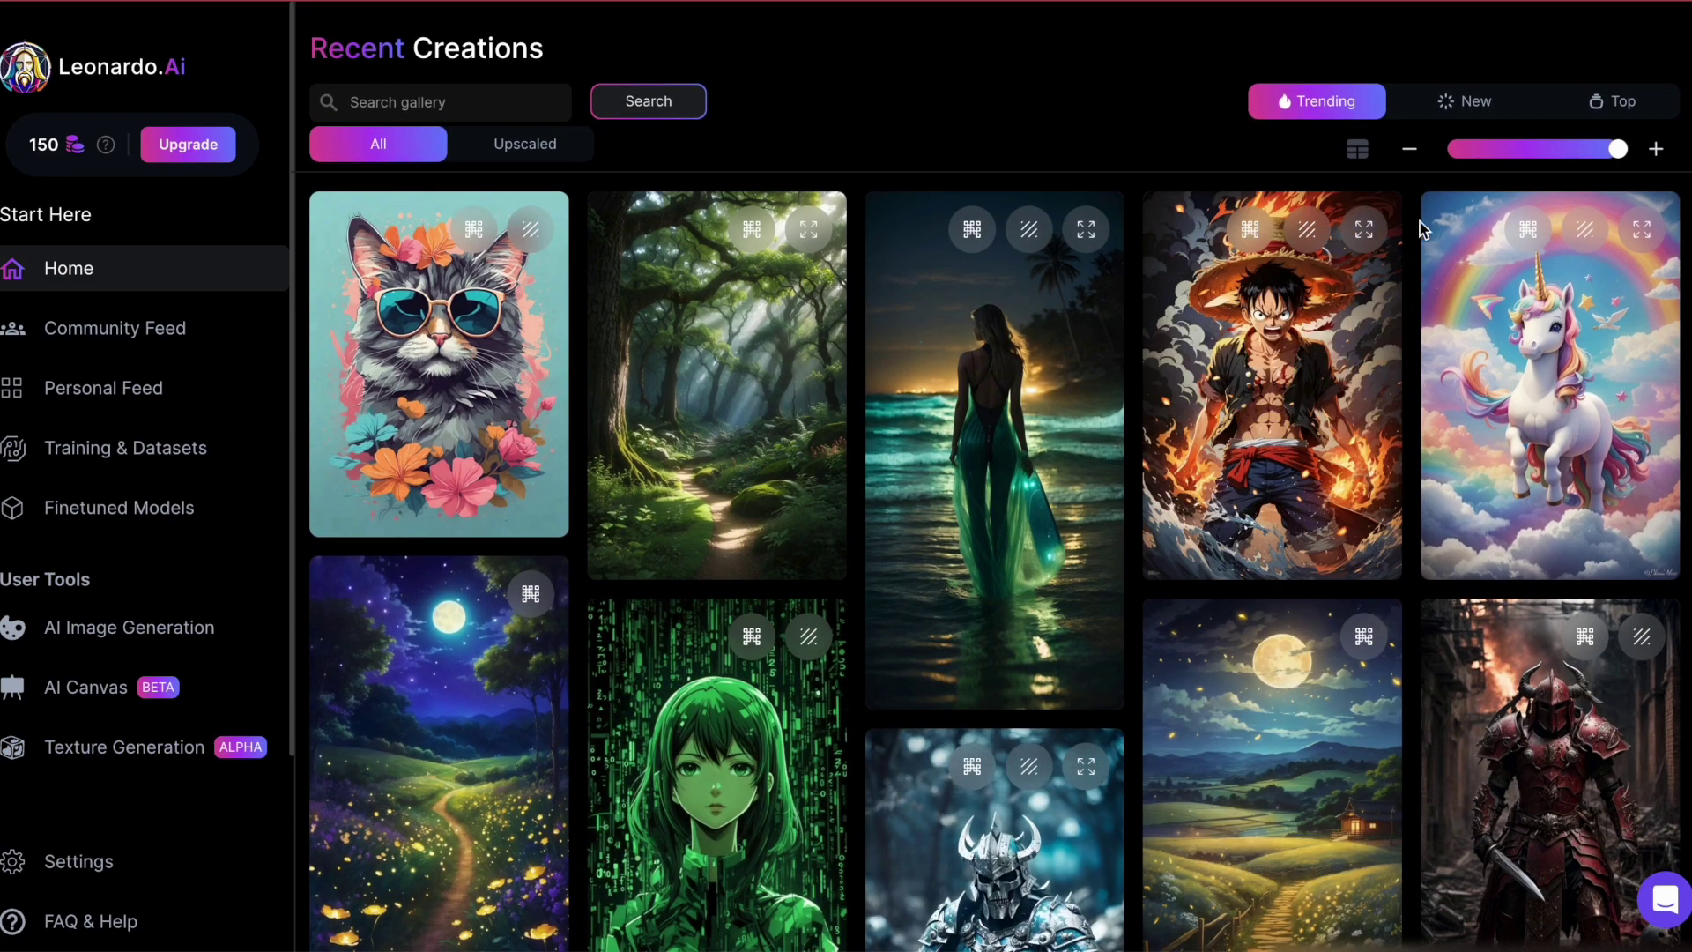
{"action": "left_click", "coordinate": [1468, 102]}
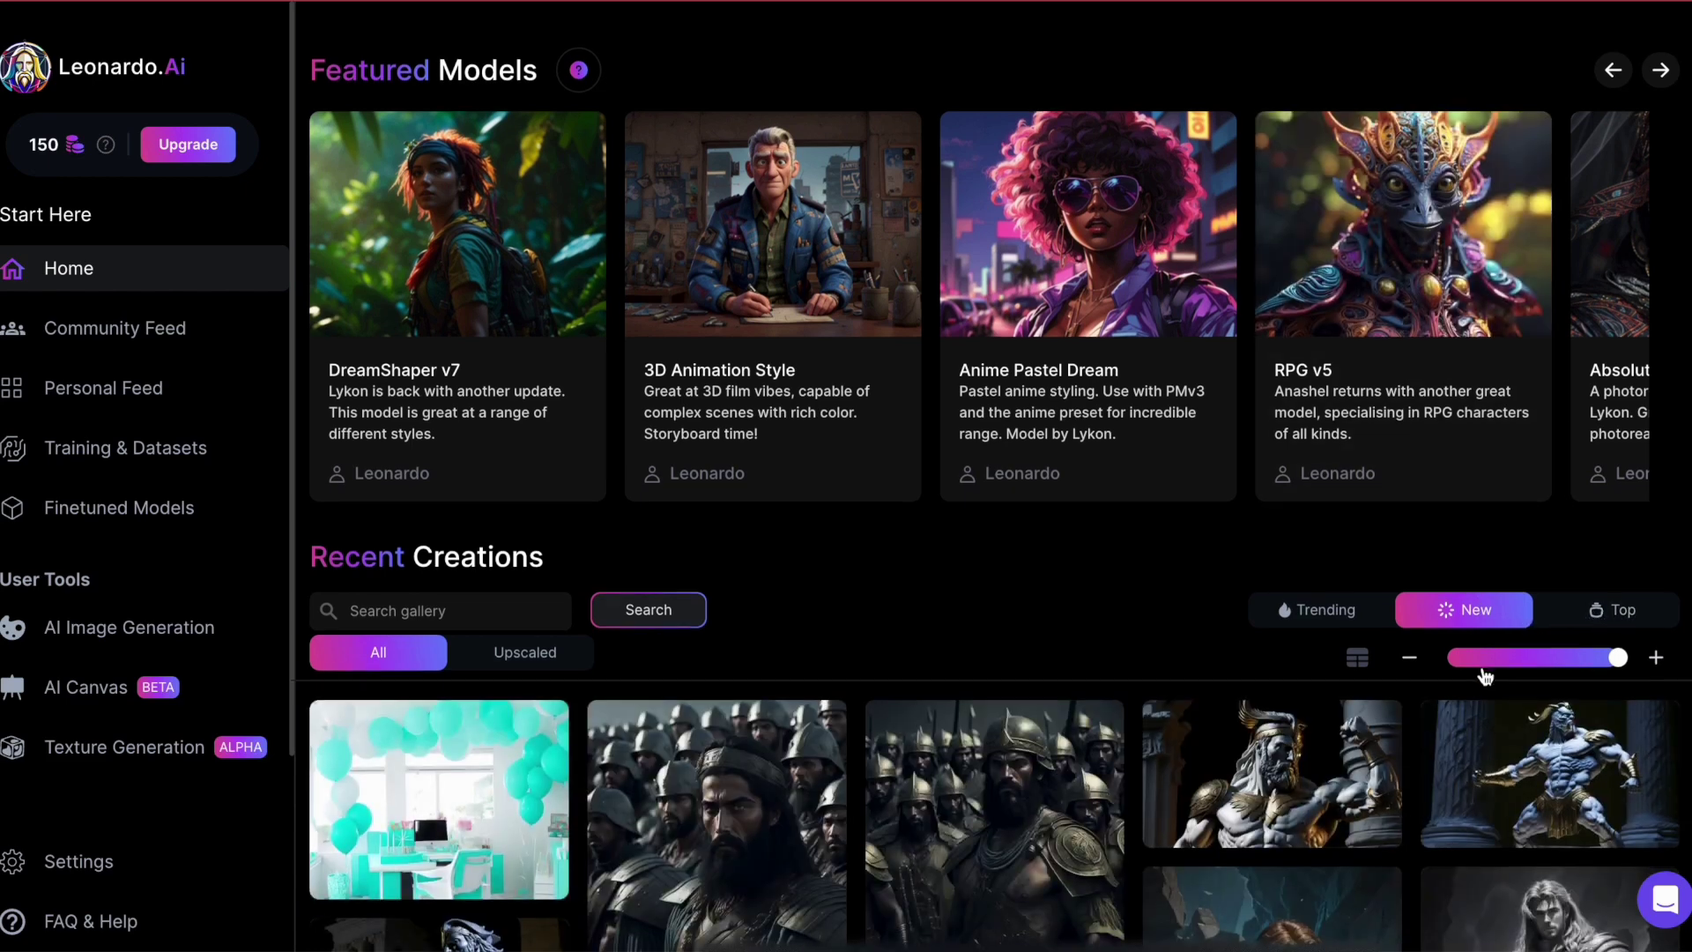
{"action": "scroll", "coordinate": [1486, 675], "scroll_direction": "down", "scroll_amount": 3}
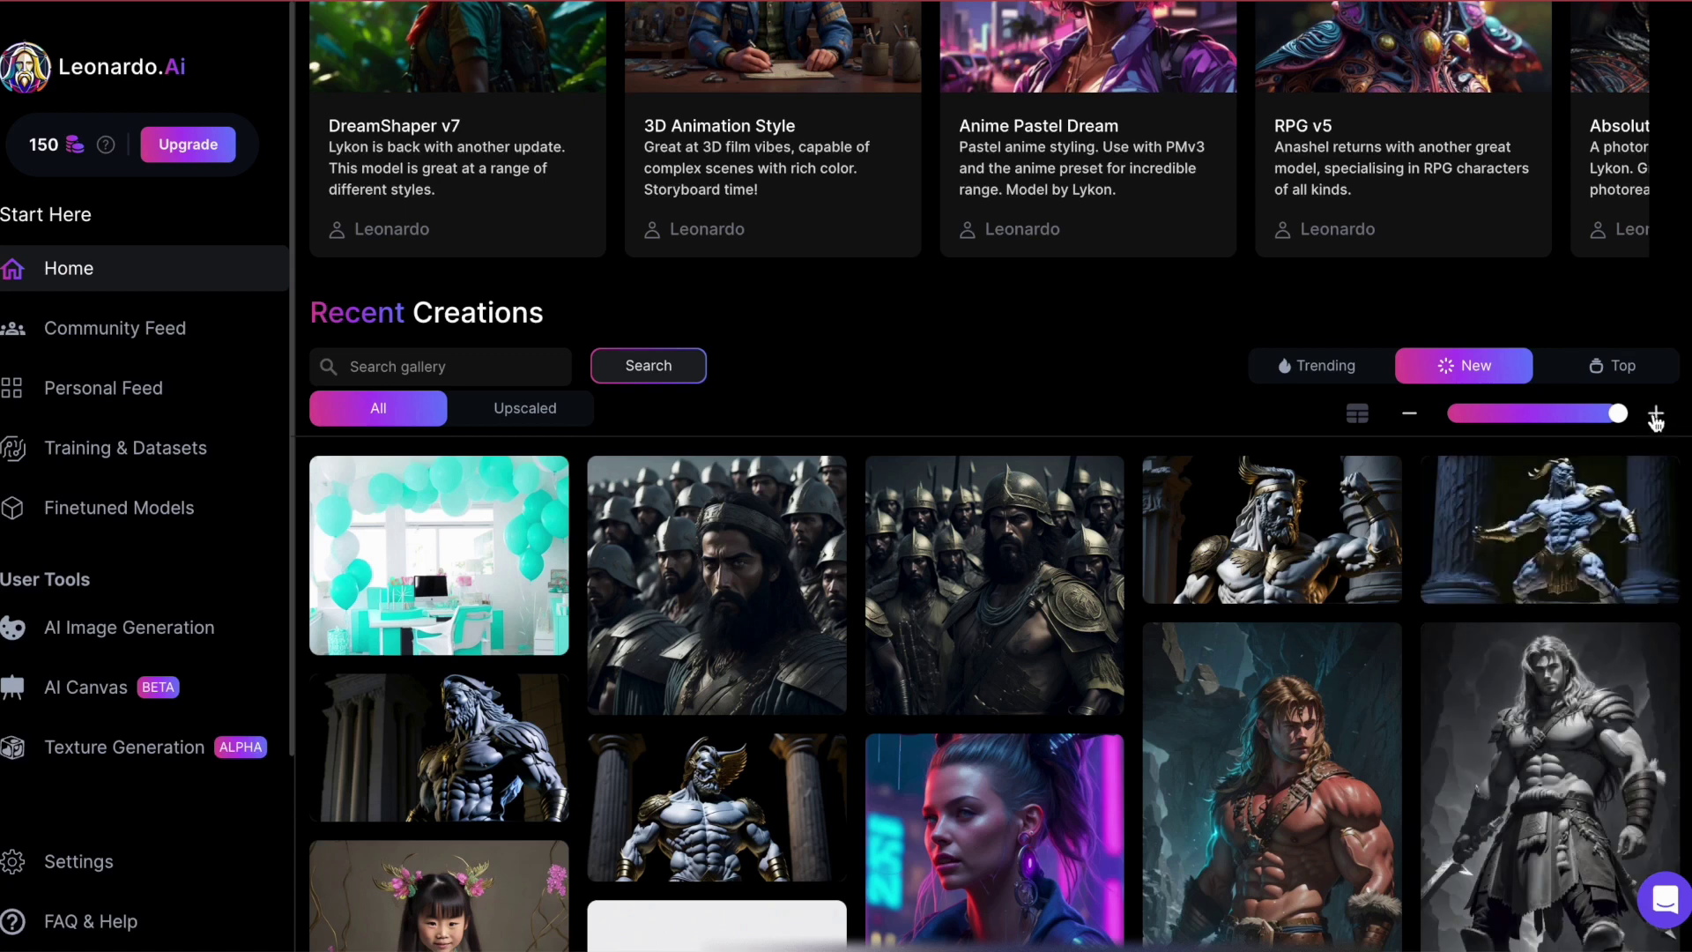
{"action": "left_click", "coordinate": [1605, 367]}
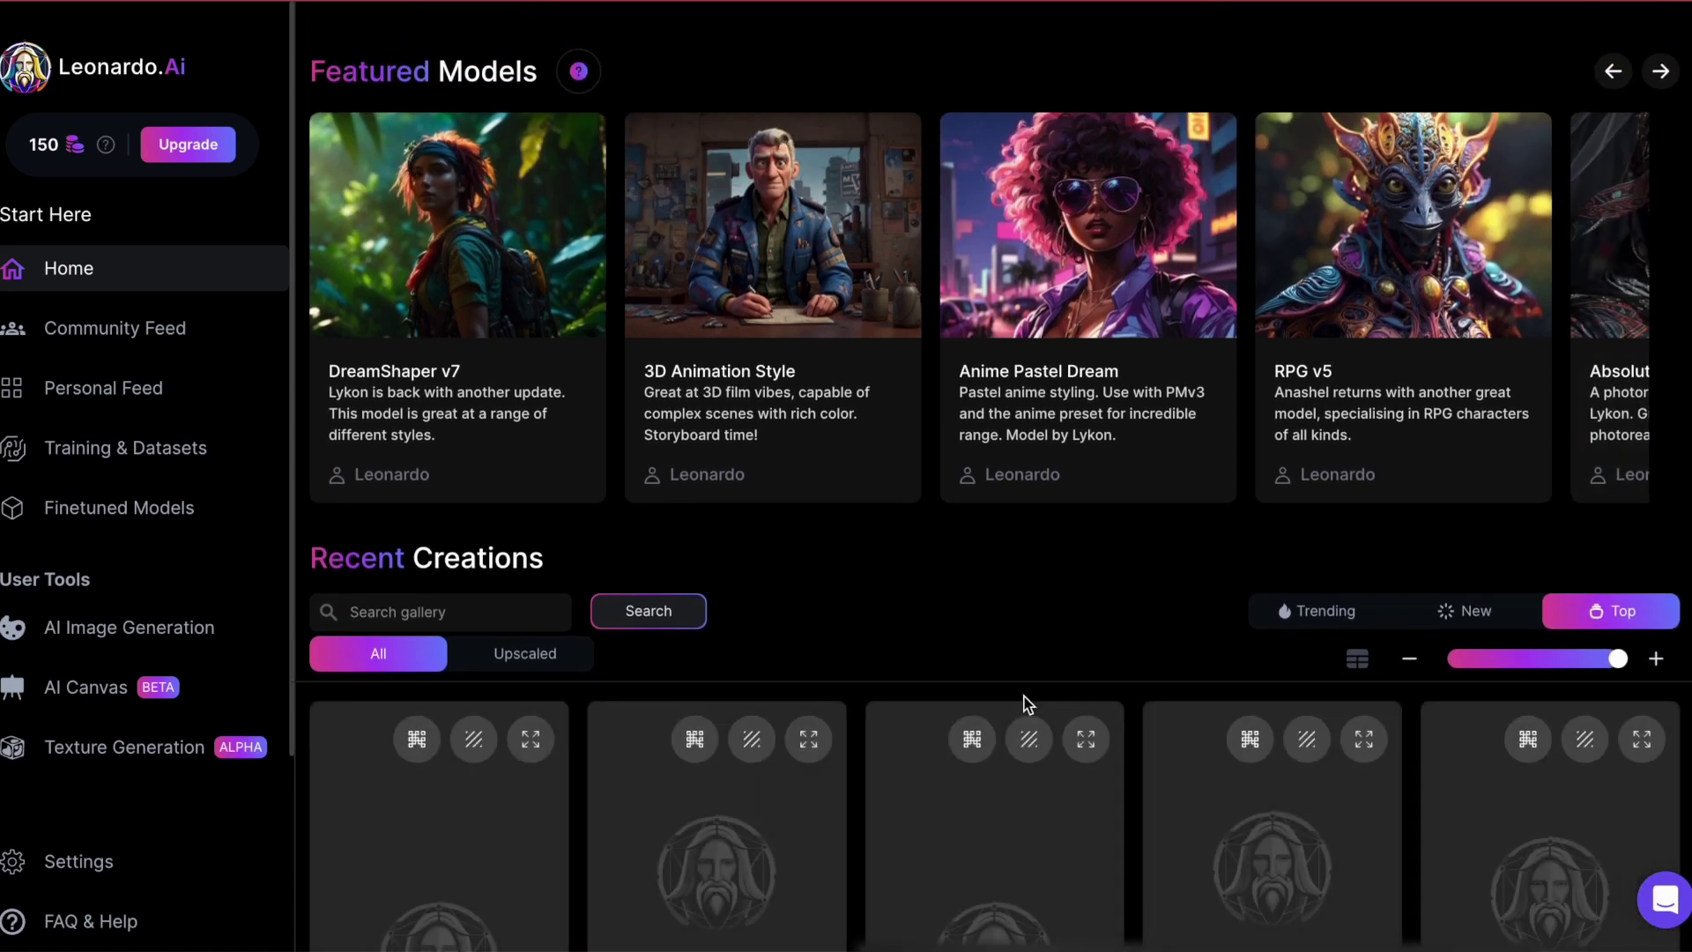
{"action": "scroll", "coordinate": [1027, 702], "scroll_direction": "down", "scroll_amount": 2}
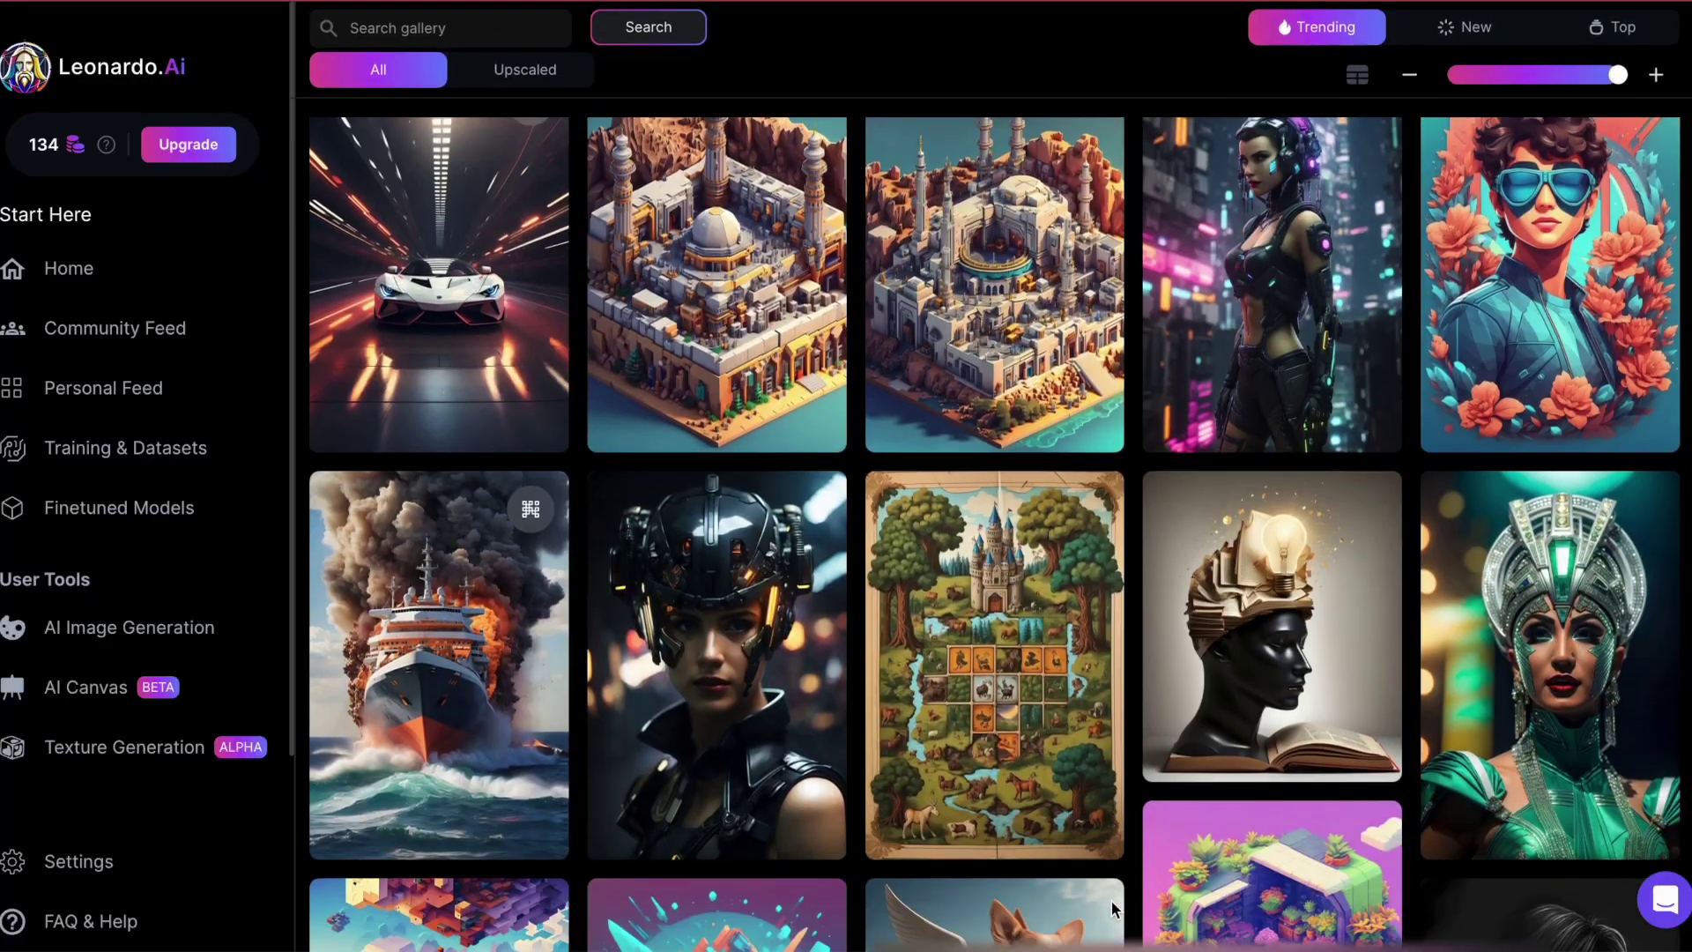
Scroll through the Pixel Art model gallery, then bring up the Upgrade plans page
{"action": "scroll", "coordinate": [1112, 903], "scroll_direction": "down", "scroll_amount": 3}
{"action": "scroll", "coordinate": [1112, 908], "scroll_direction": "down", "scroll_amount": 13}
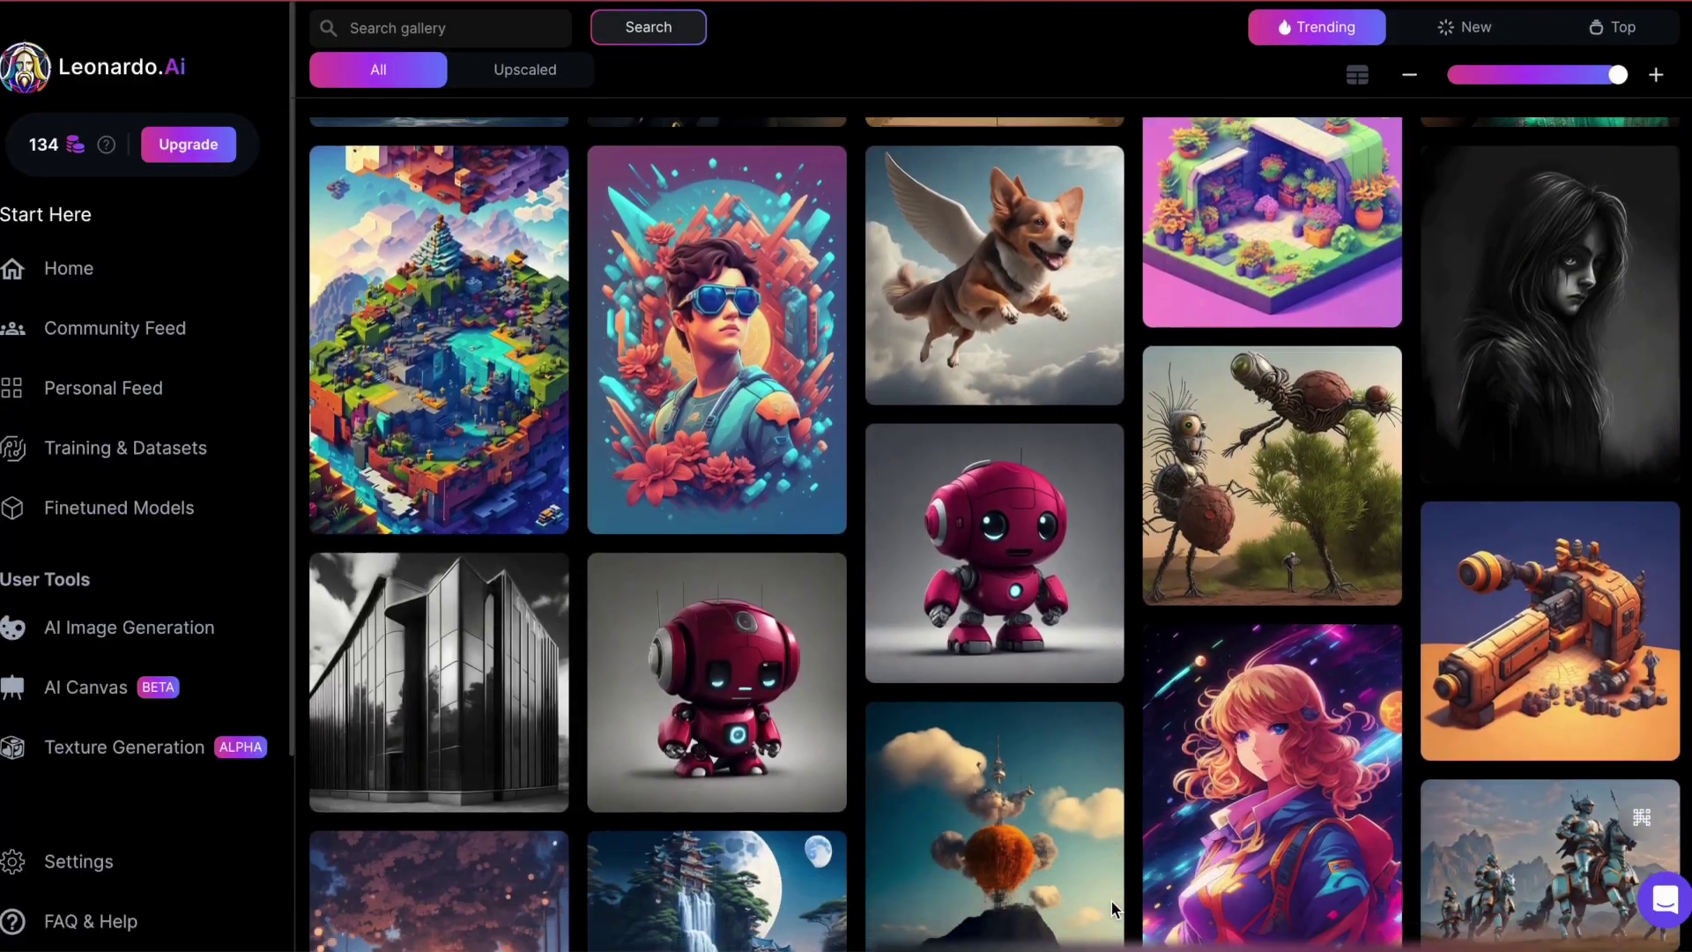
{"action": "scroll", "coordinate": [1112, 907], "scroll_direction": "down", "scroll_amount": 4}
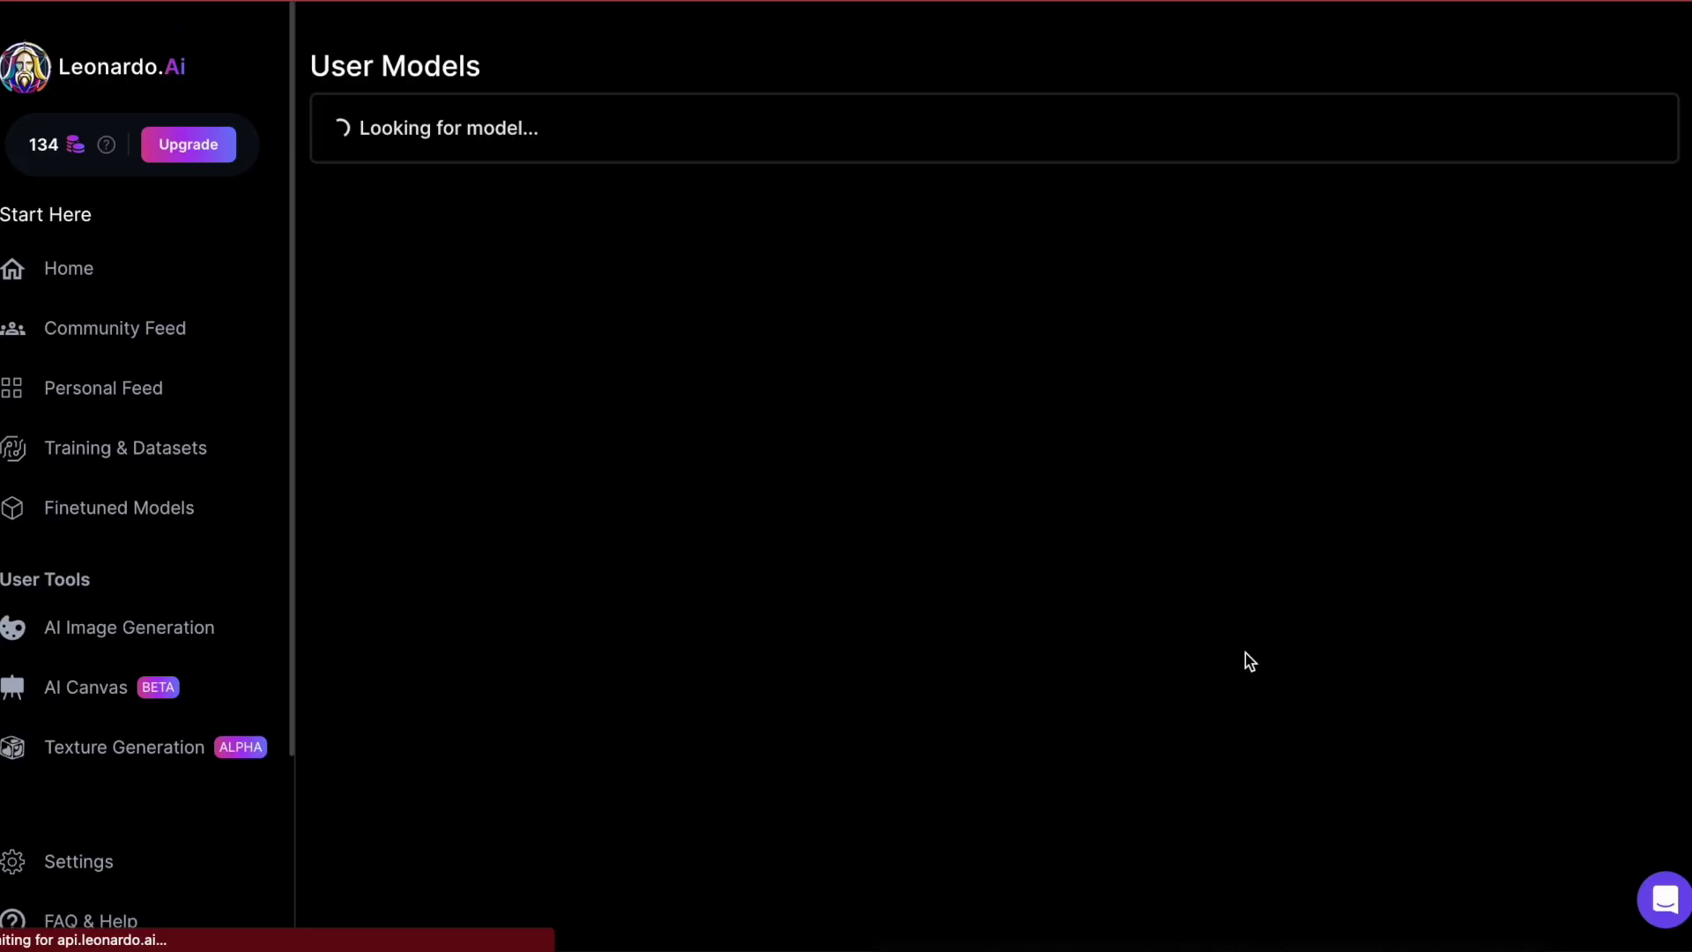
{"action": "scroll", "coordinate": [1245, 656], "scroll_direction": "down", "scroll_amount": 1}
{"action": "scroll", "coordinate": [1245, 656], "scroll_direction": "down", "scroll_amount": 14}
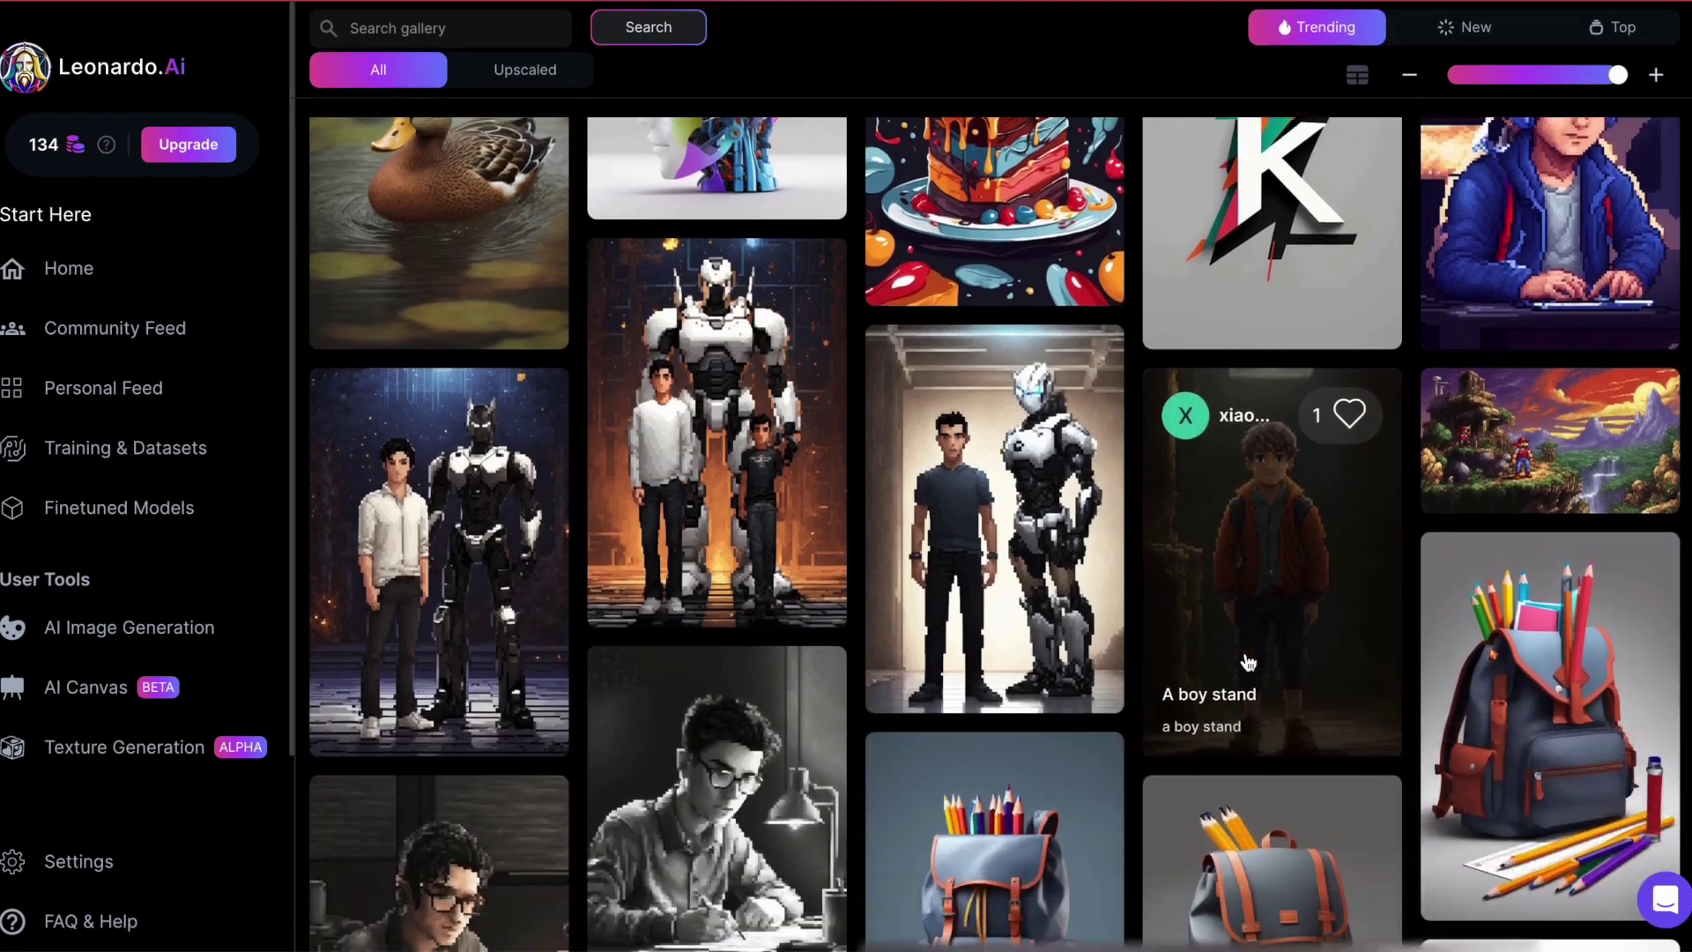
{"action": "scroll", "coordinate": [1248, 661], "scroll_direction": "down", "scroll_amount": 11}
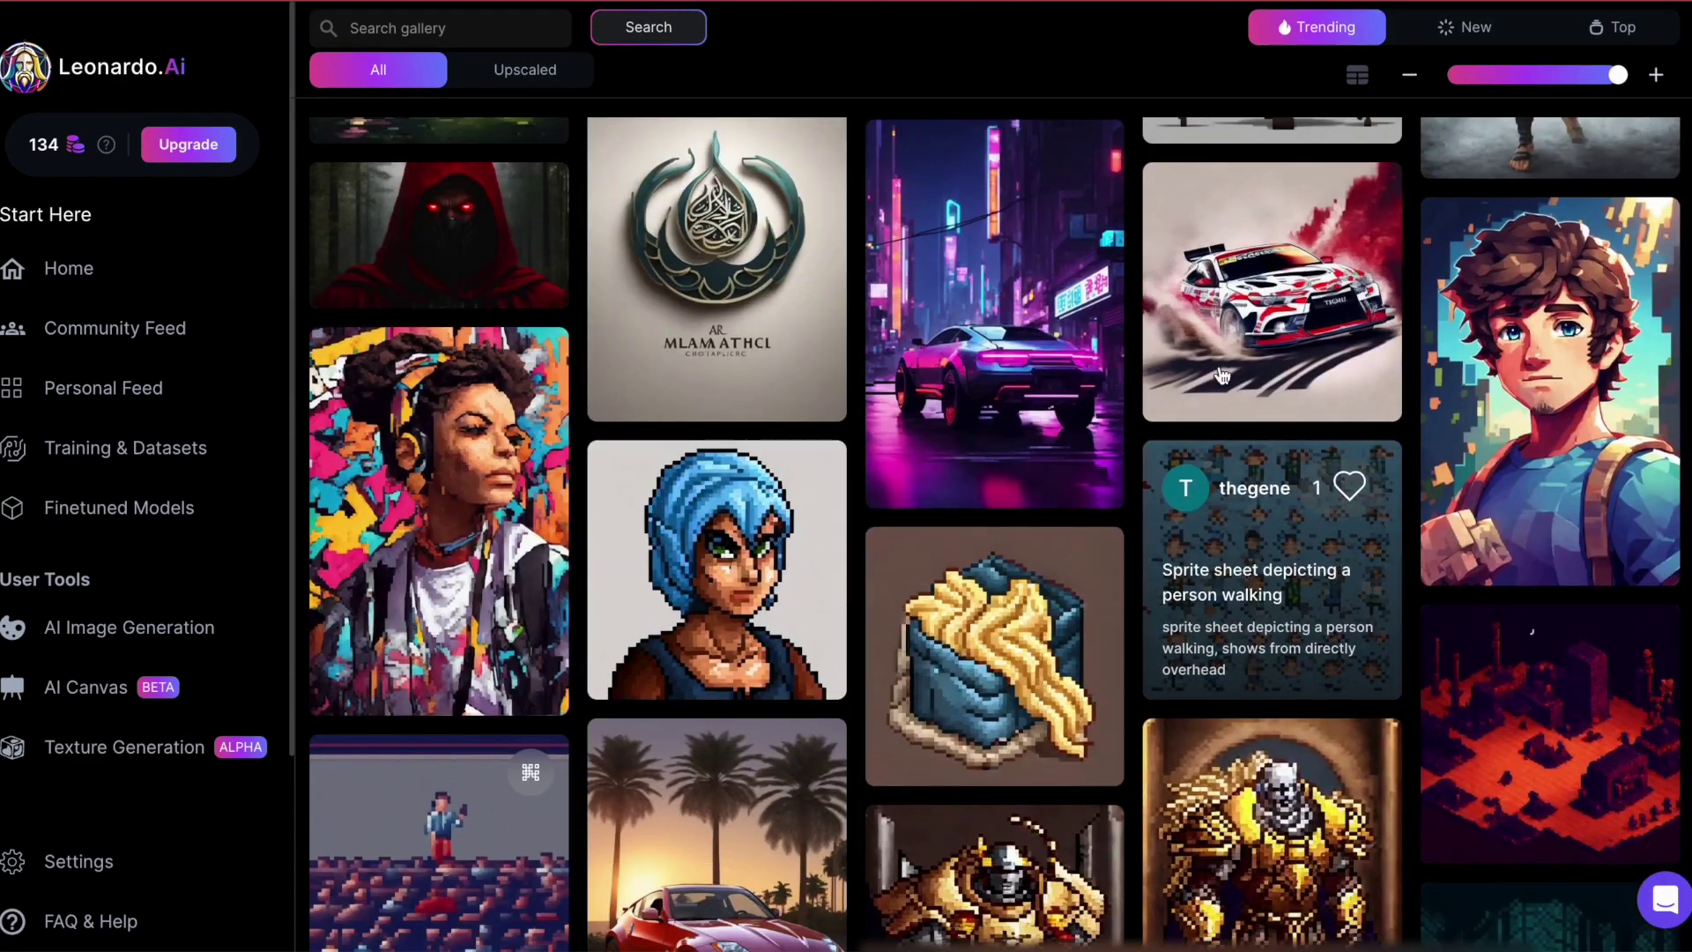
{"action": "left_click", "coordinate": [191, 150]}
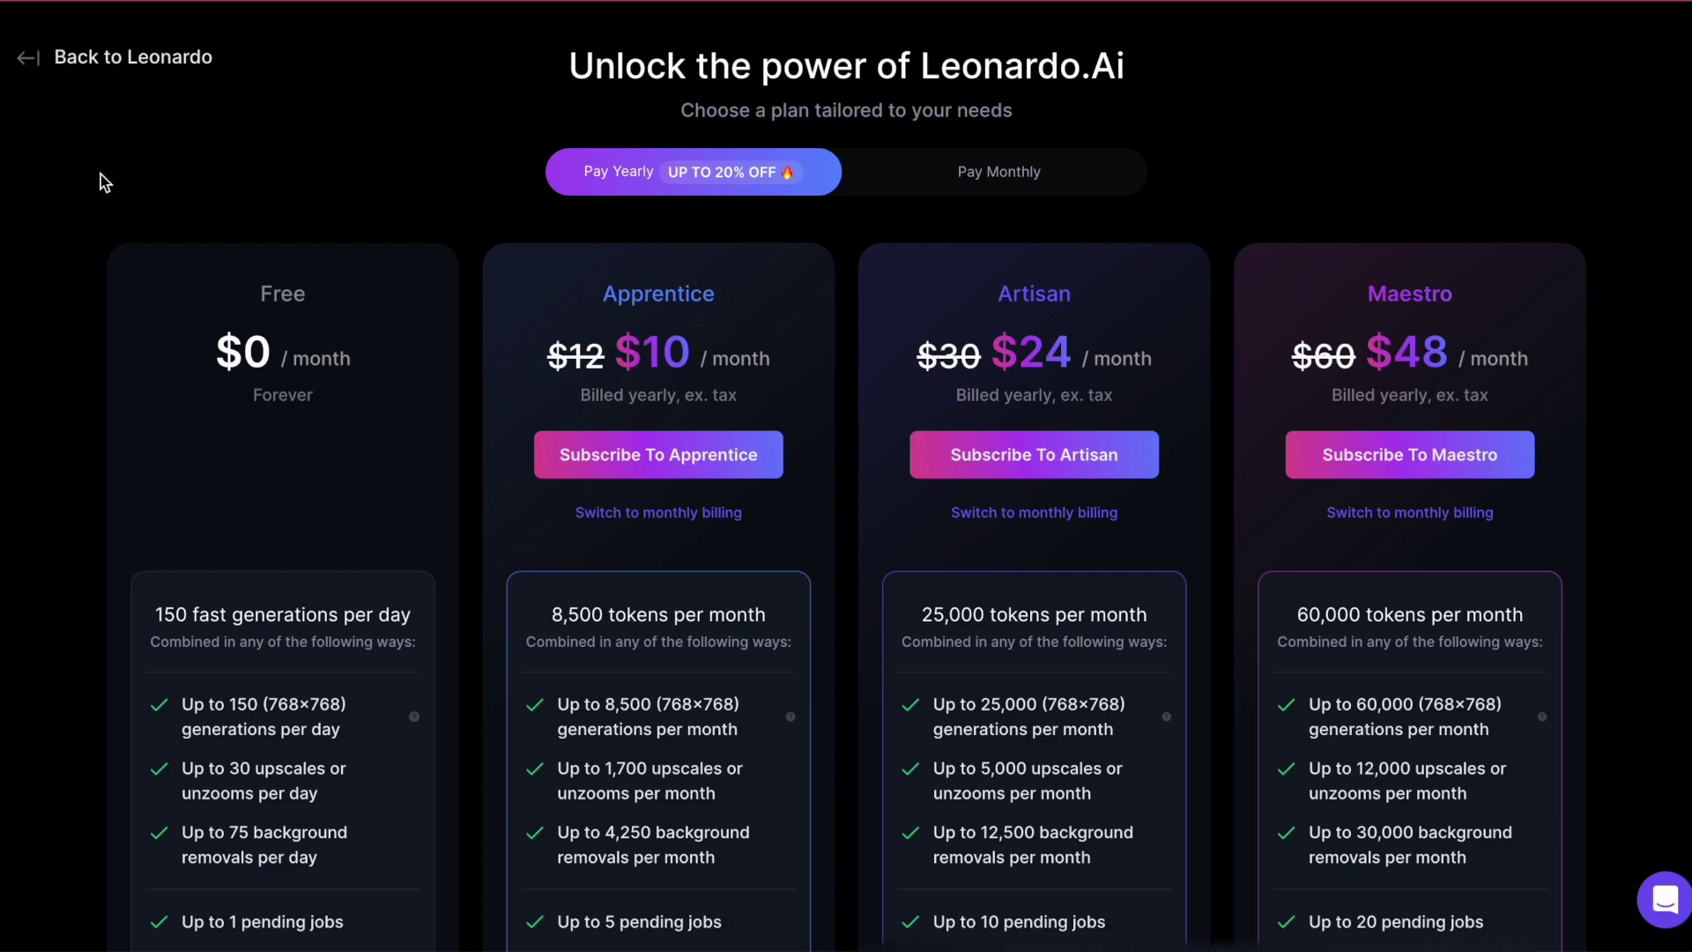
Scroll through the Free, Apprentice, Artisan and Maestro plan cards to compare them
{"action": "scroll", "coordinate": [100, 174], "scroll_direction": "down", "scroll_amount": 1}
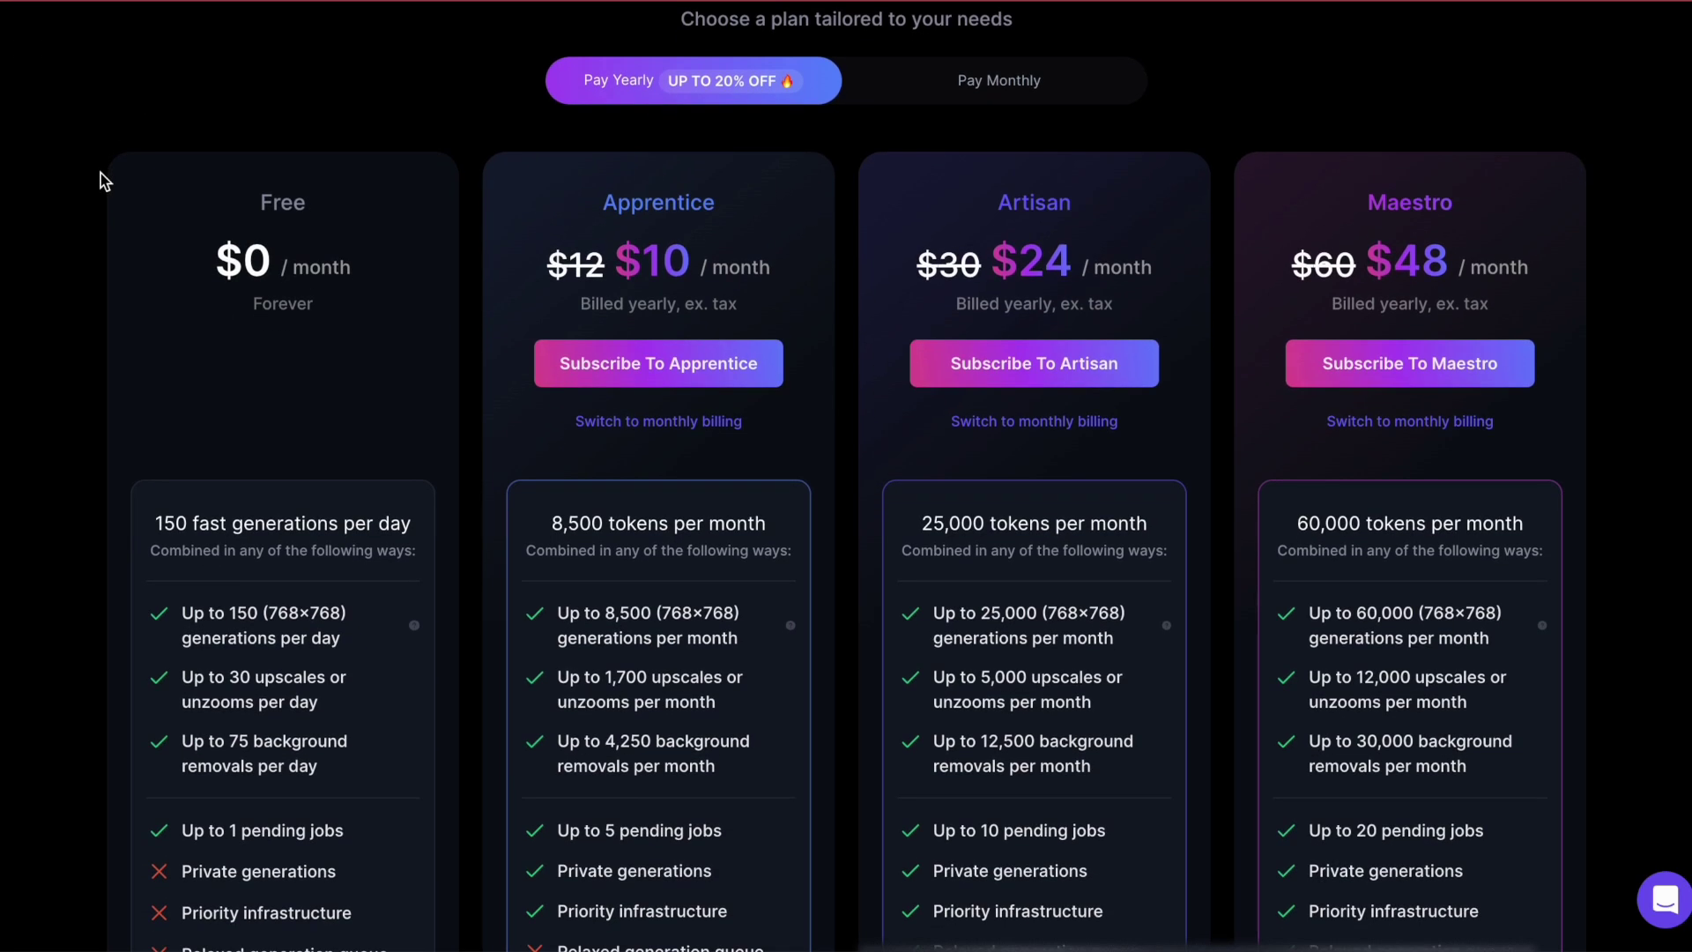
{"action": "scroll", "coordinate": [100, 173], "scroll_direction": "down", "scroll_amount": 1}
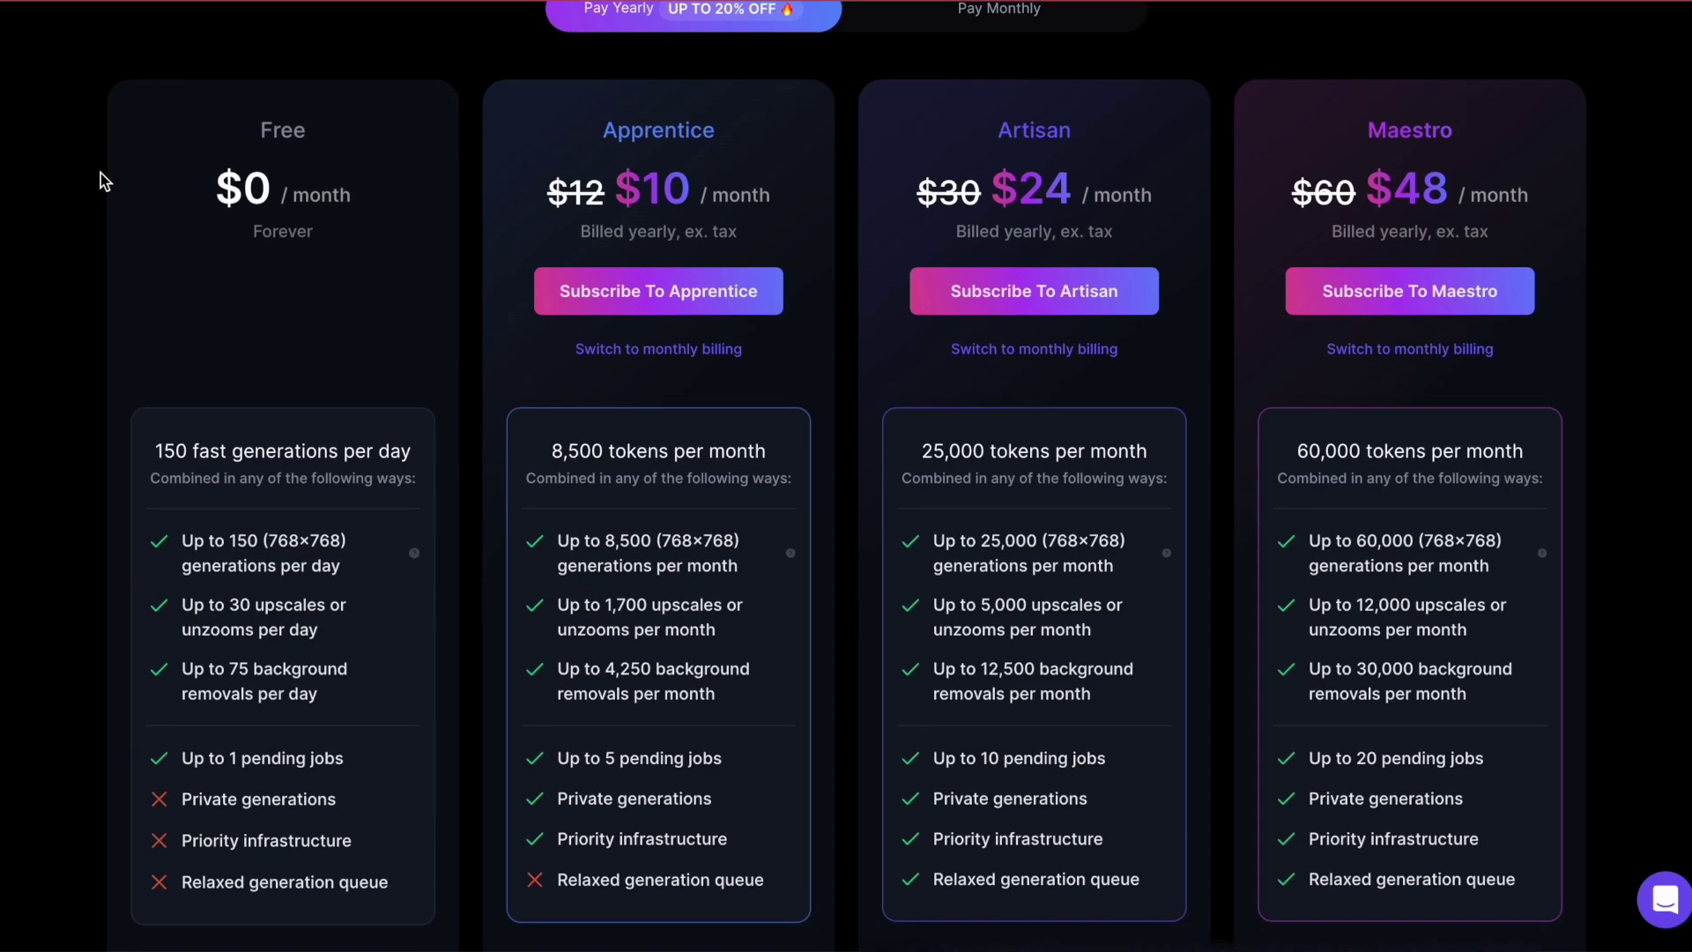
{"action": "scroll", "coordinate": [101, 172], "scroll_direction": "down", "scroll_amount": 1}
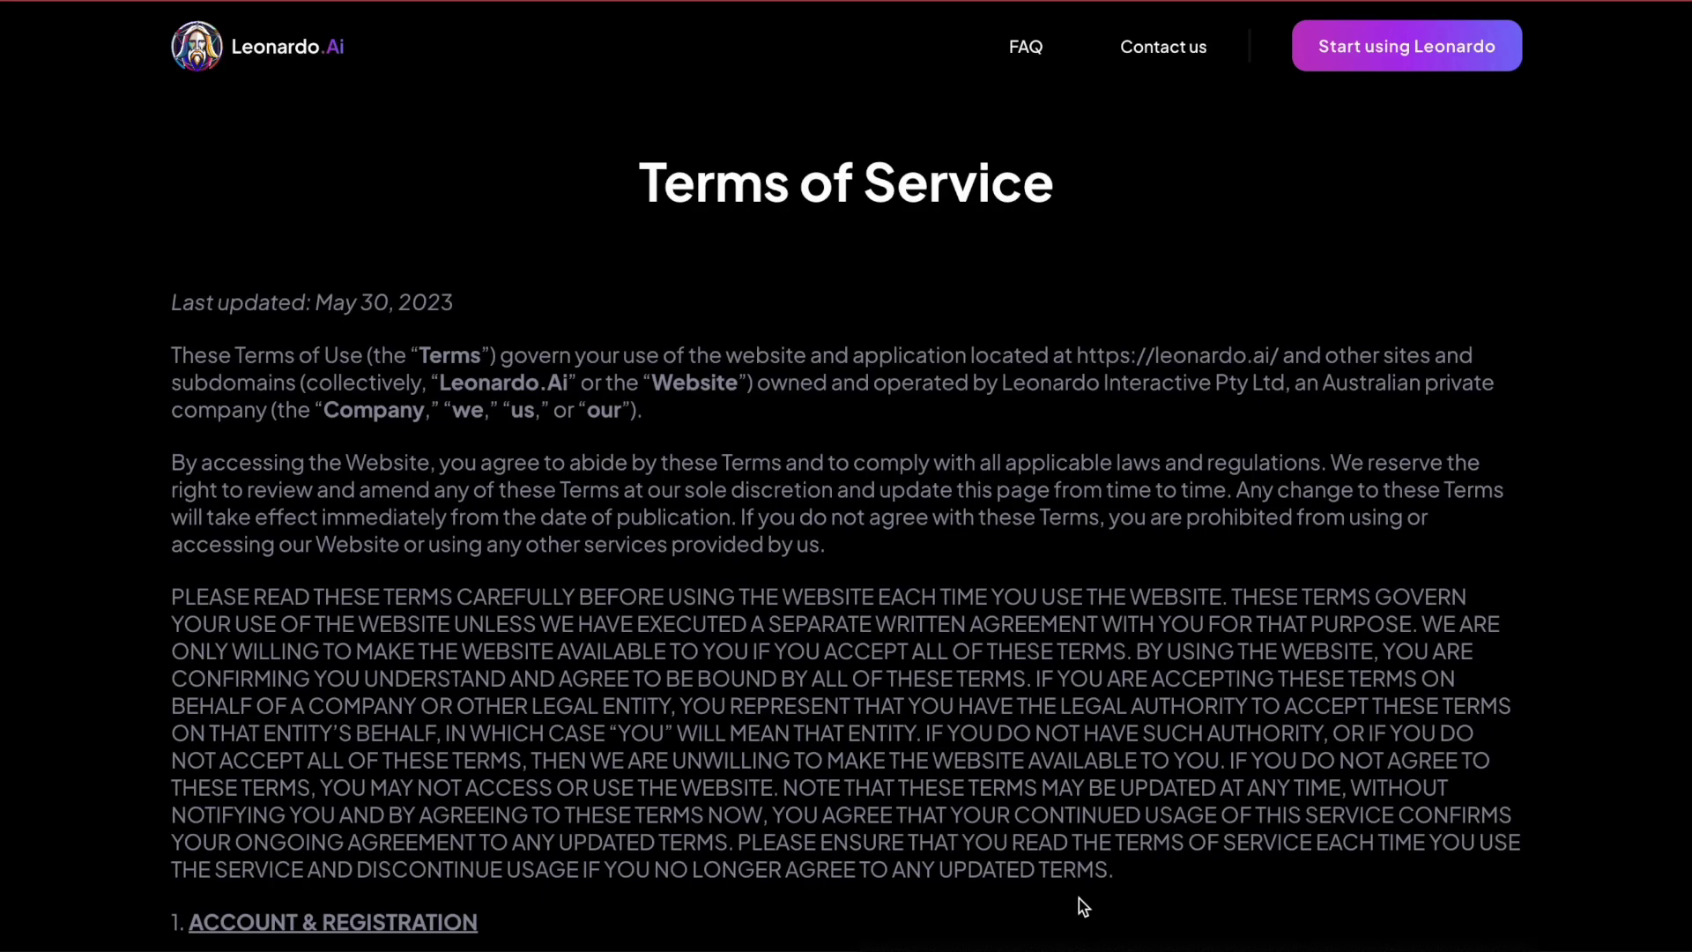
Scroll the Terms of Service and highlight the paragraph on owning your content
{"action": "scroll", "coordinate": [1079, 897], "scroll_direction": "down", "scroll_amount": 3}
{"action": "scroll", "coordinate": [1078, 897], "scroll_direction": "down", "scroll_amount": 6}
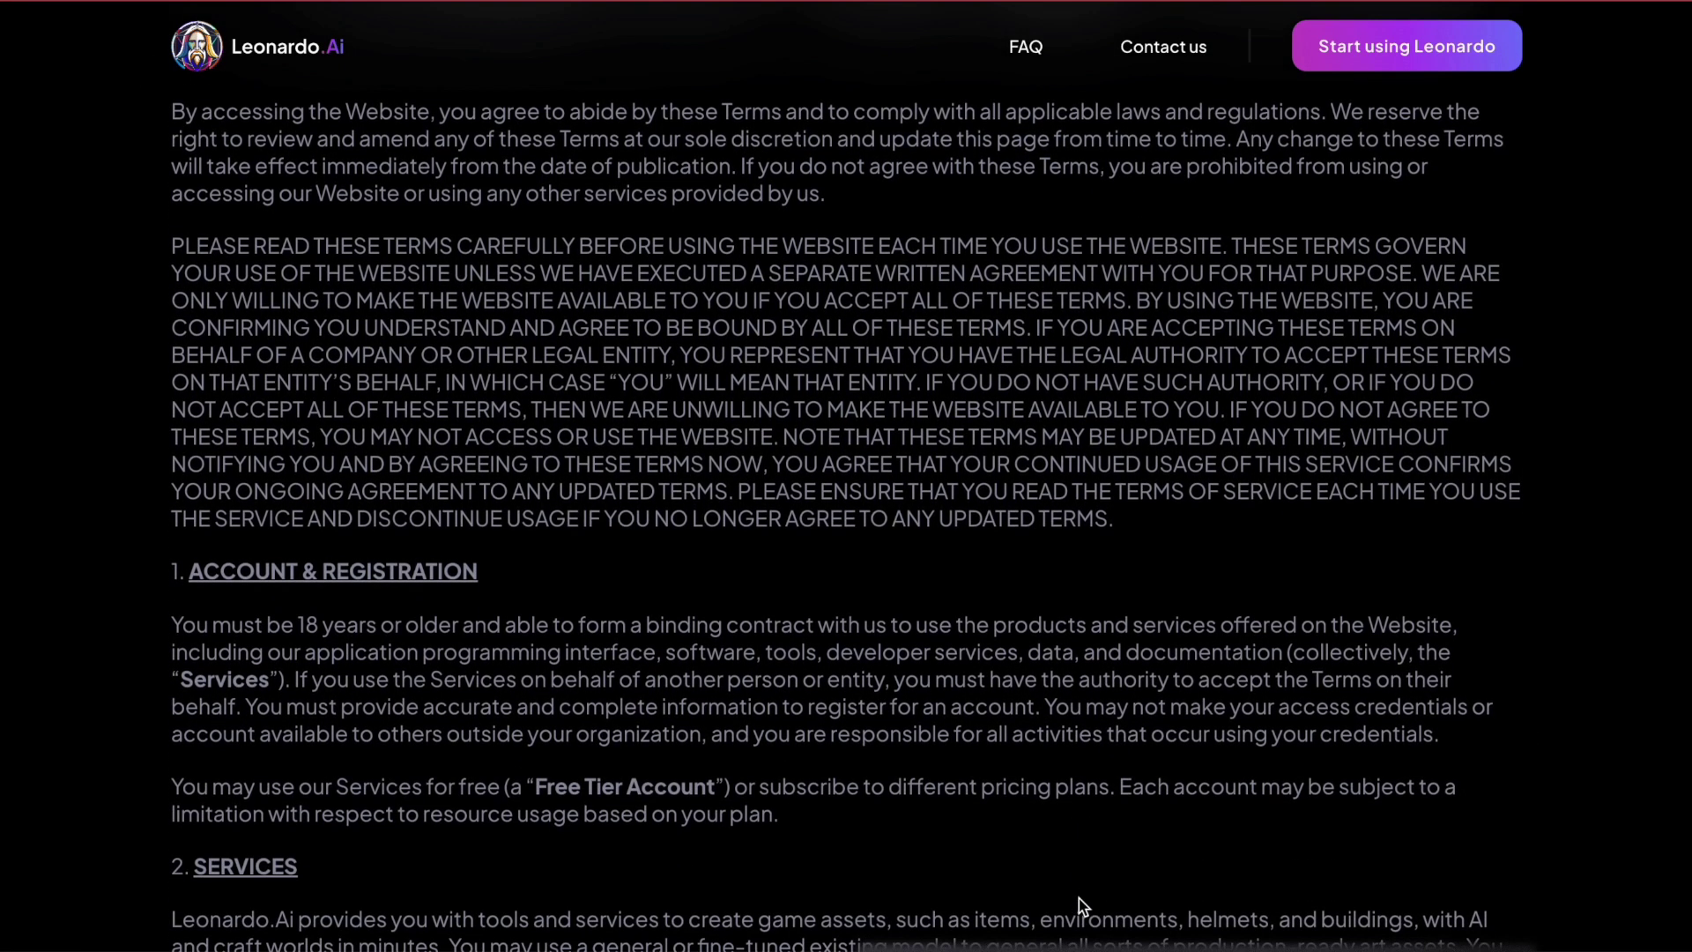
{"action": "scroll", "coordinate": [1079, 897], "scroll_direction": "down", "scroll_amount": 3}
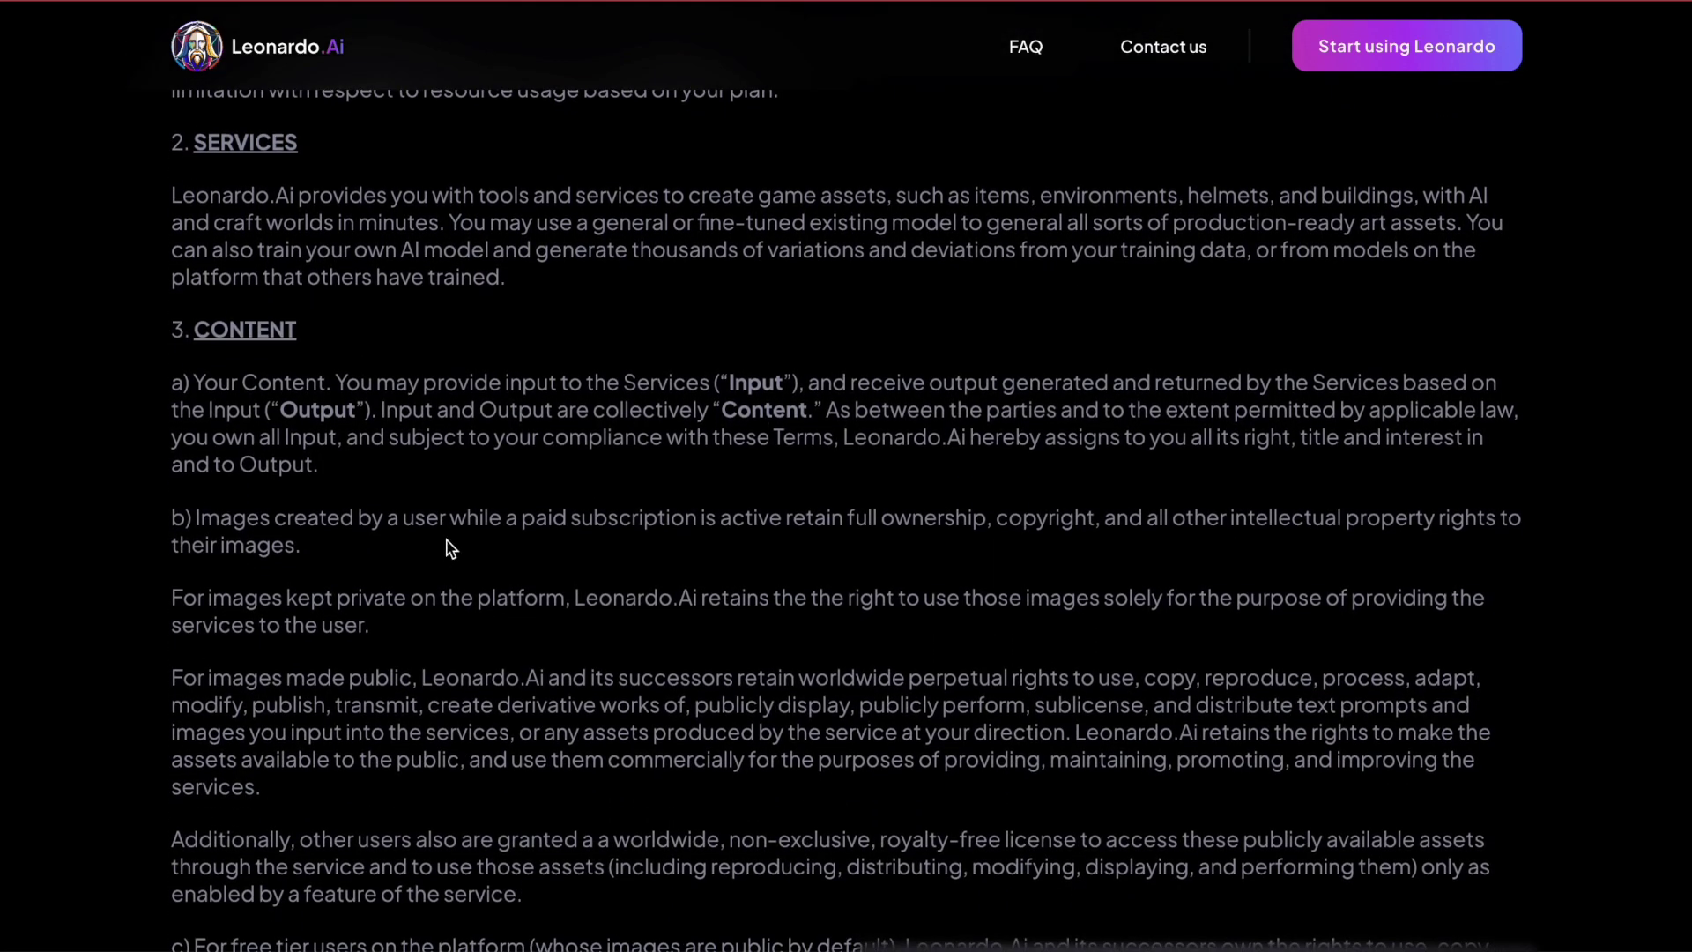
{"action": "left_click_drag", "start_coordinate": [201, 388], "coordinate": [372, 464]}
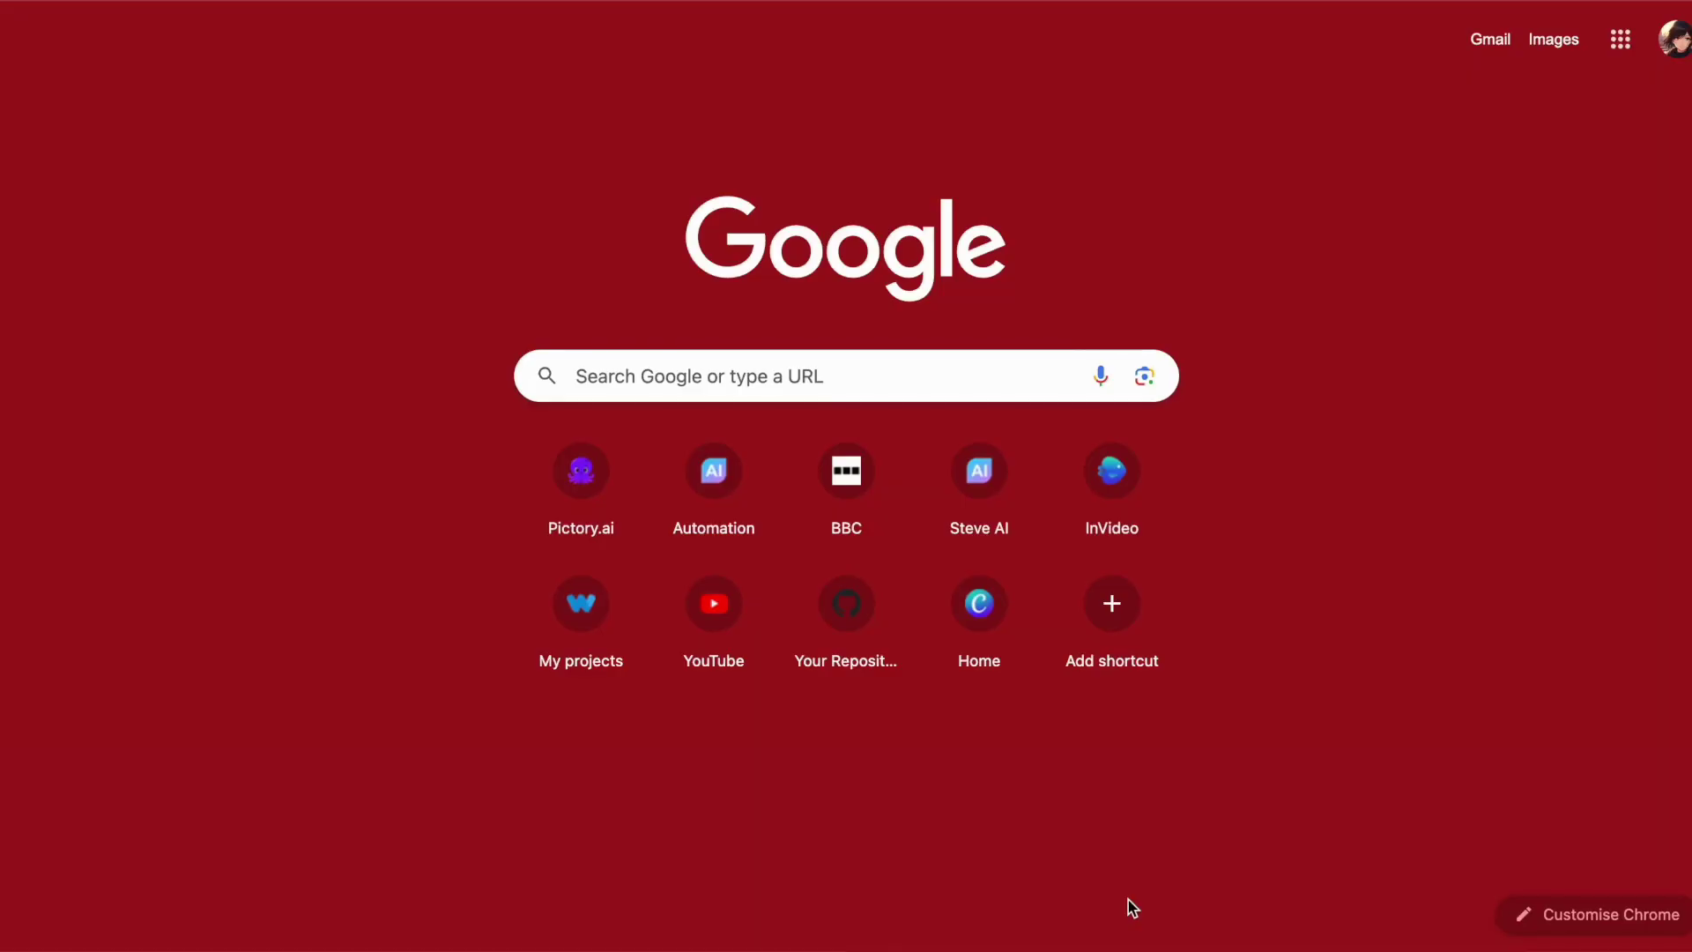
Search Google for 'leonardo ai' and open the official Leonardo.ai result
{"action": "left_click", "coordinate": [807, 364]}
{"action": "type", "text": "leonardo ai"}
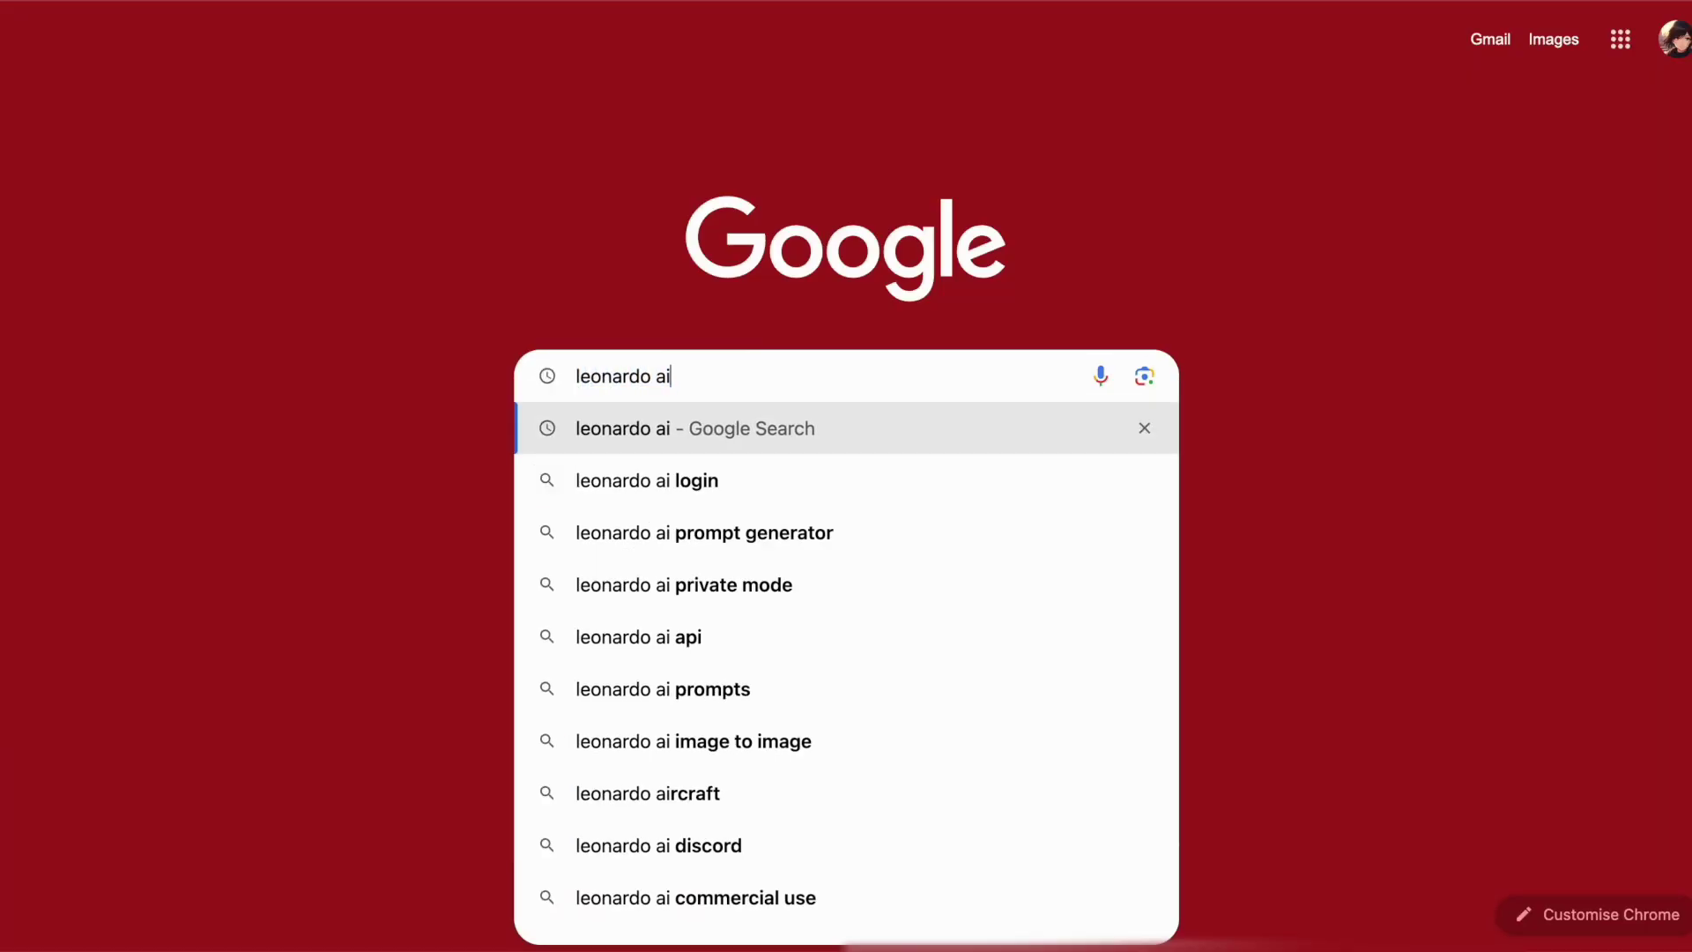
{"action": "key", "text": "Return"}
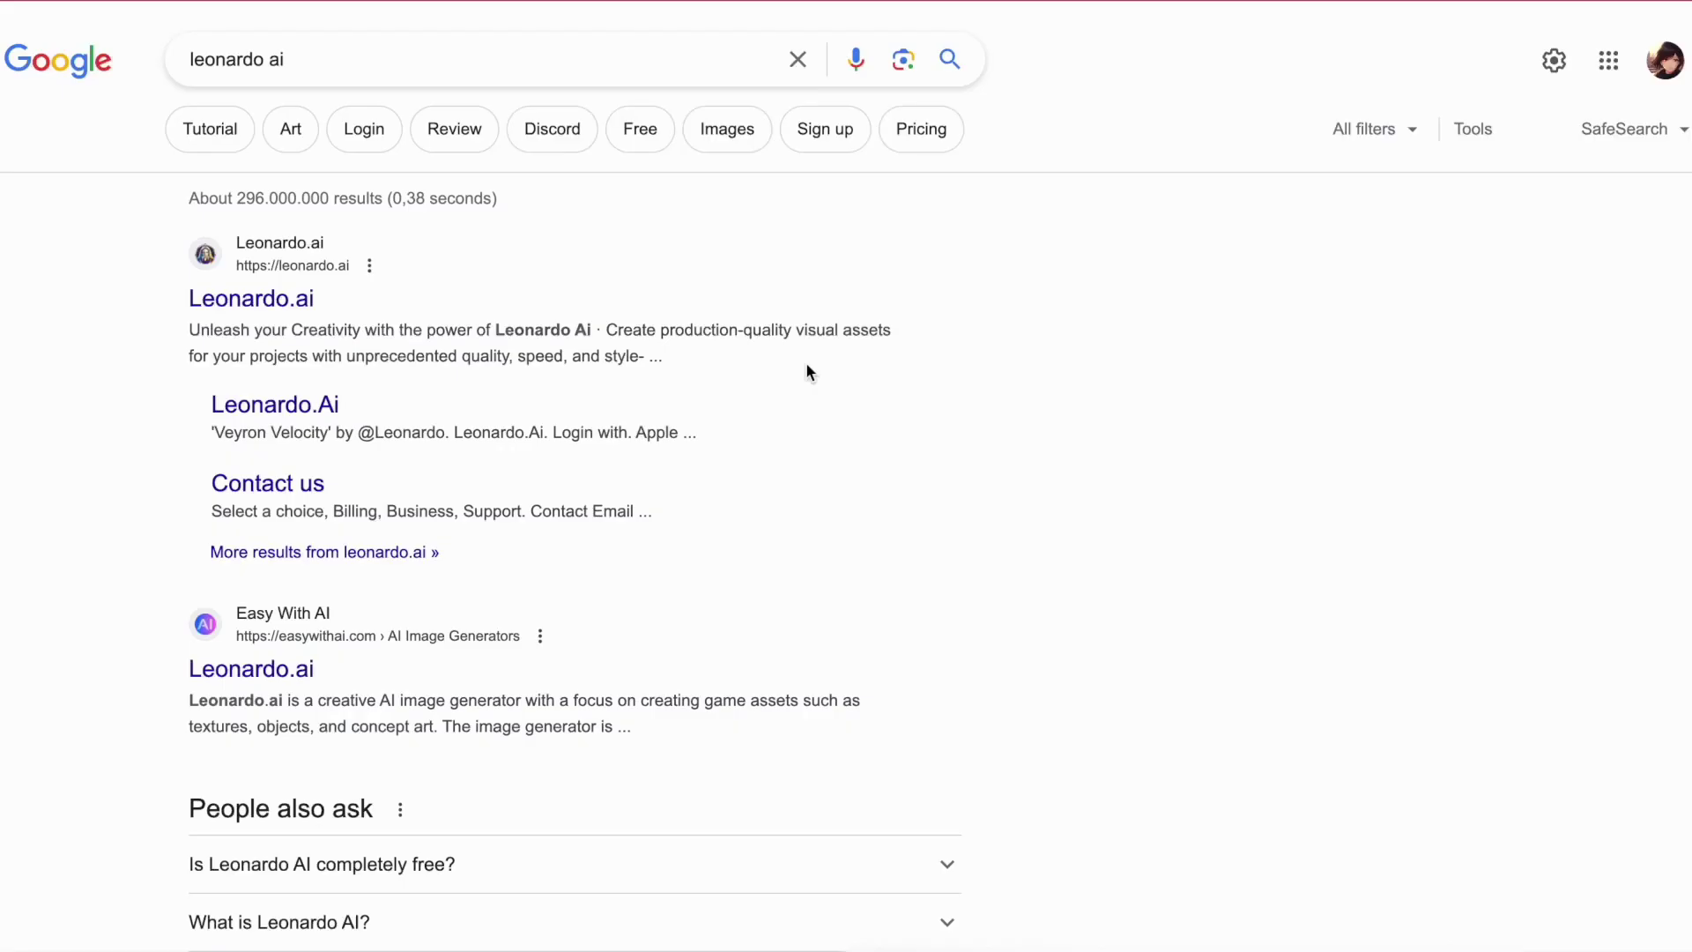
{"action": "left_click", "coordinate": [282, 304]}
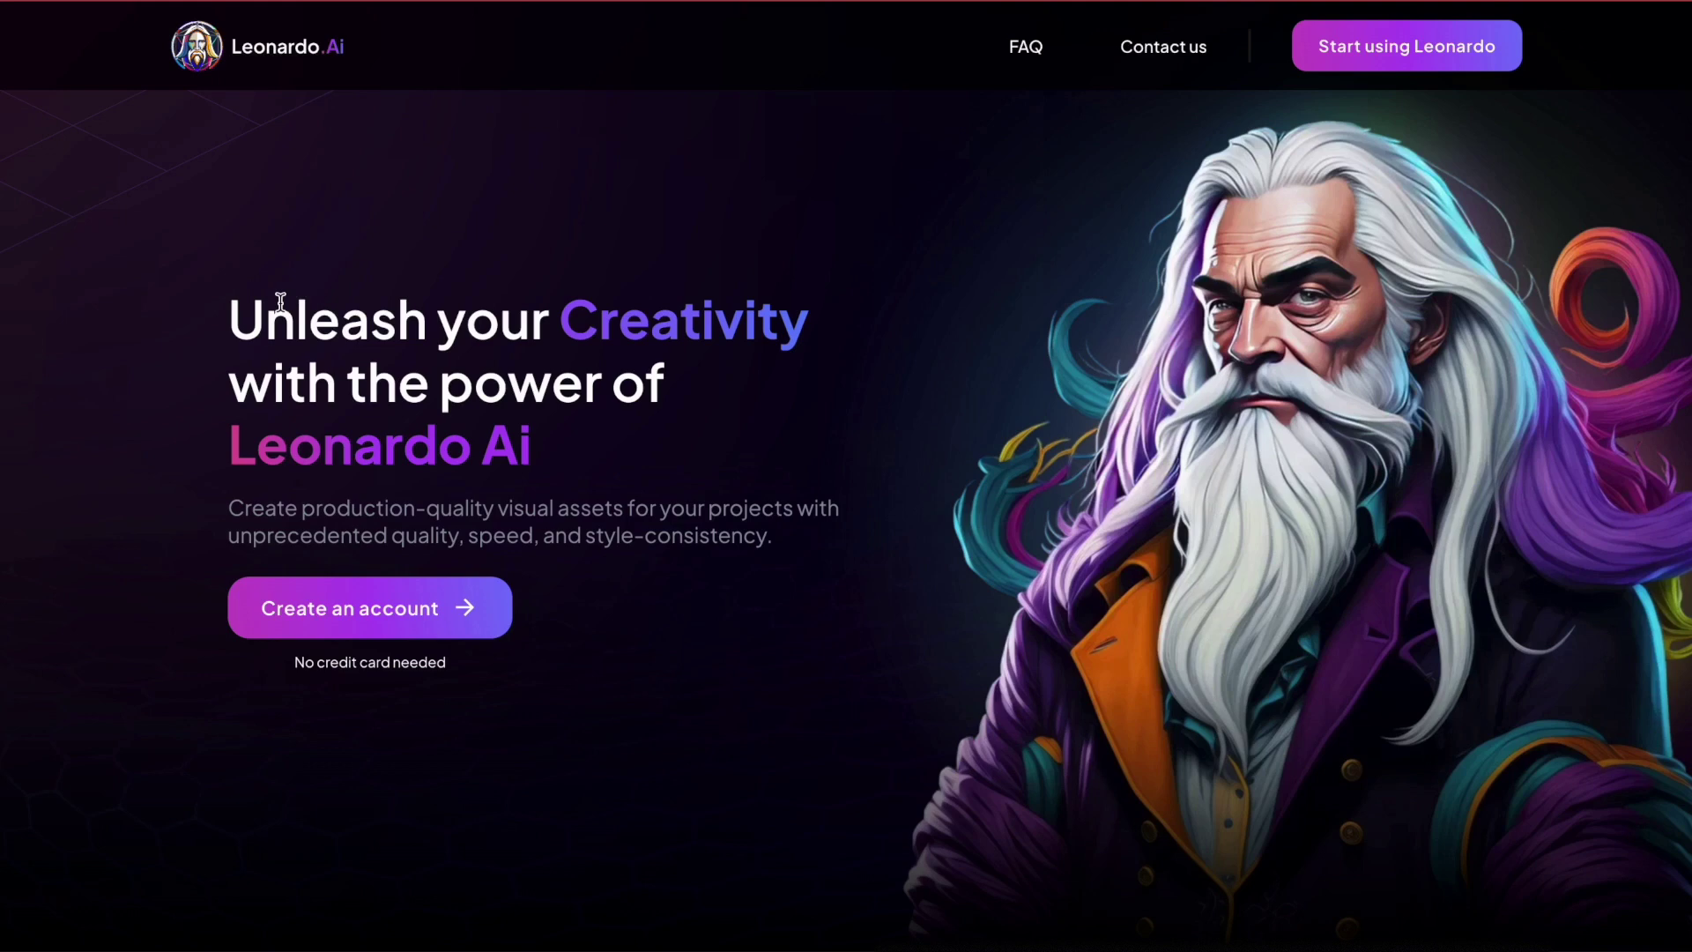
Start account creation with the homepage's 'Create an account' button
{"action": "left_click", "coordinate": [472, 606]}
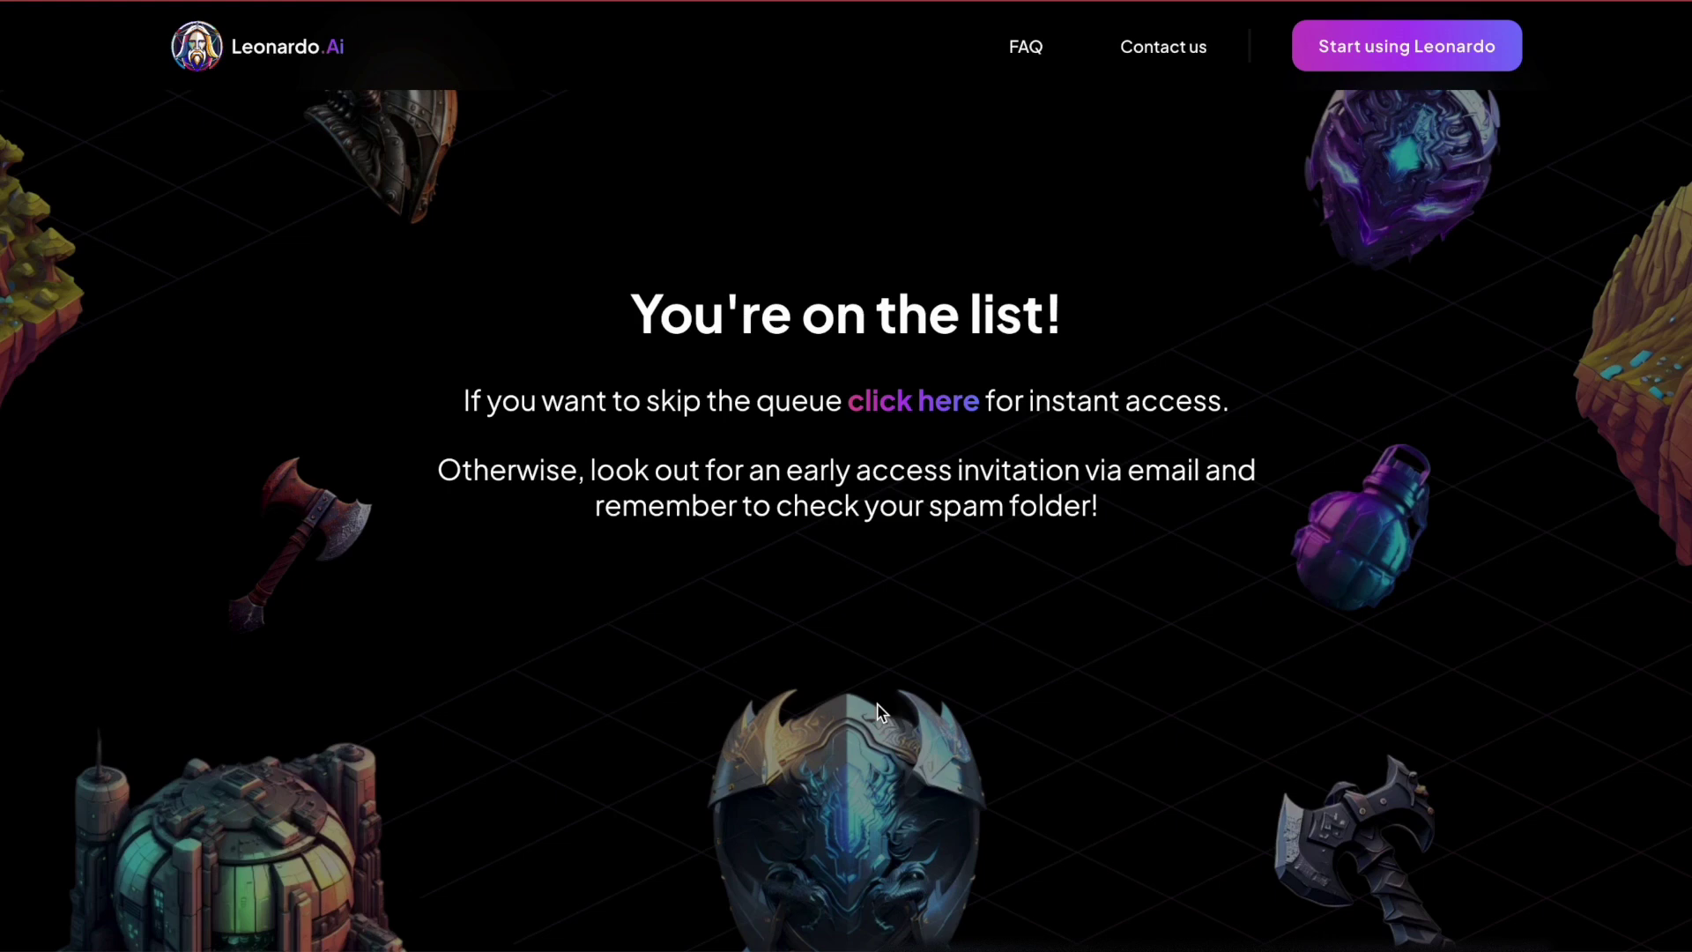
Follow the queue-skip link and scroll through the Registration form's questions
{"action": "left_click", "coordinate": [930, 401]}
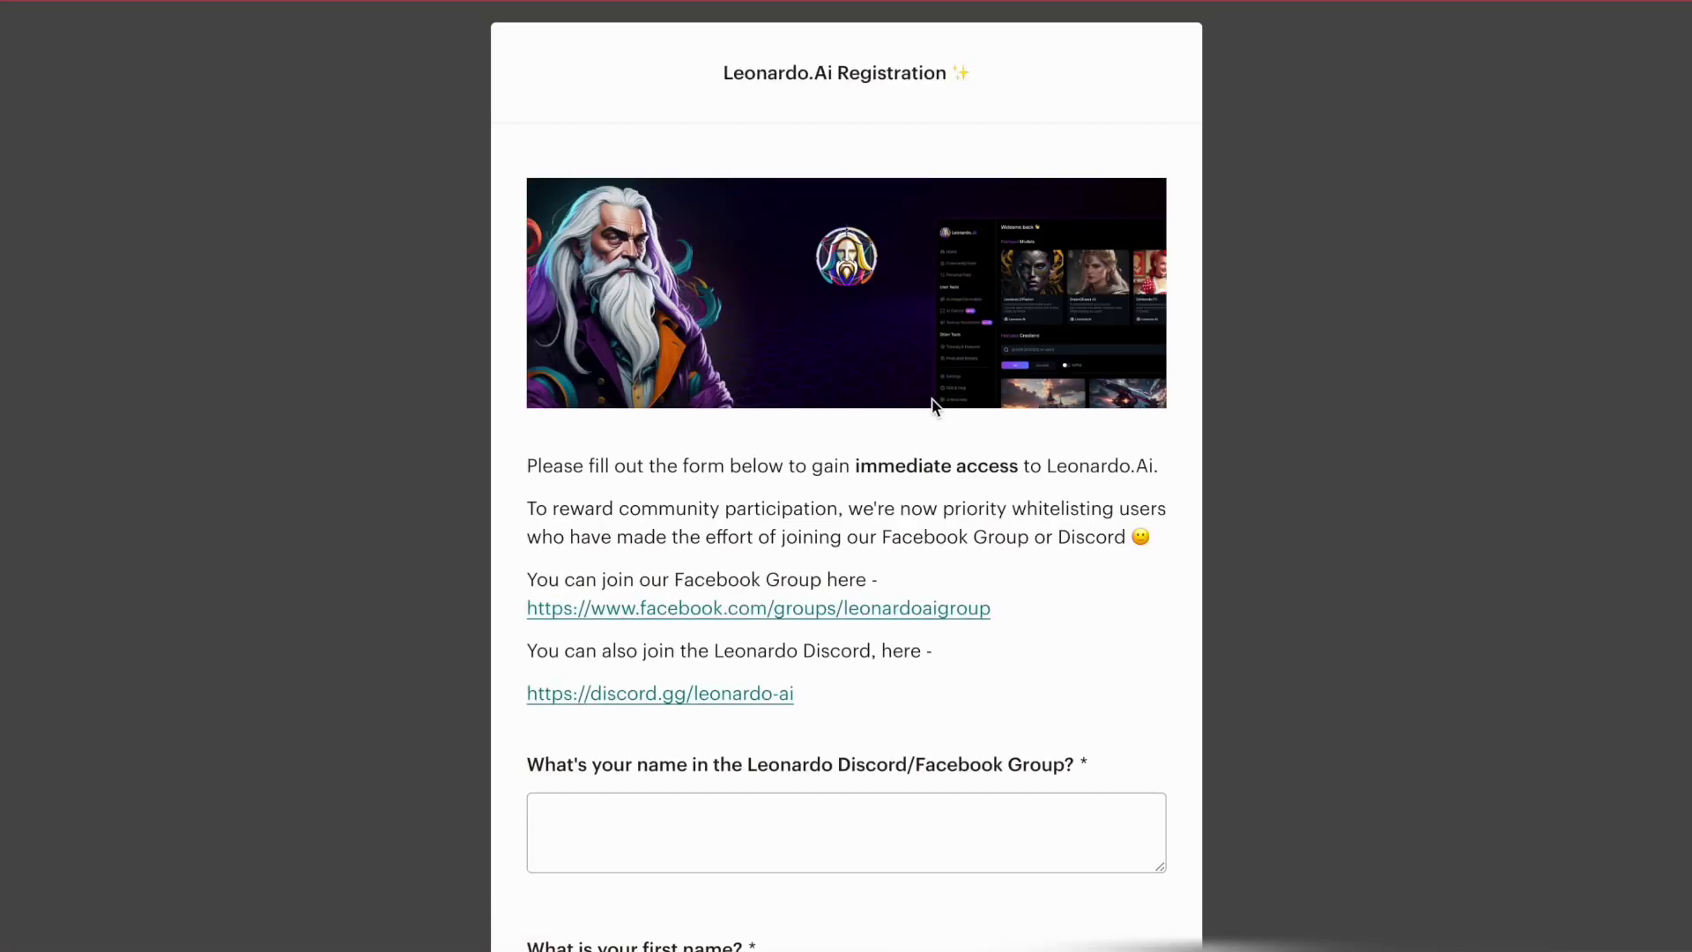
{"action": "scroll", "coordinate": [932, 401], "scroll_direction": "down", "scroll_amount": 2}
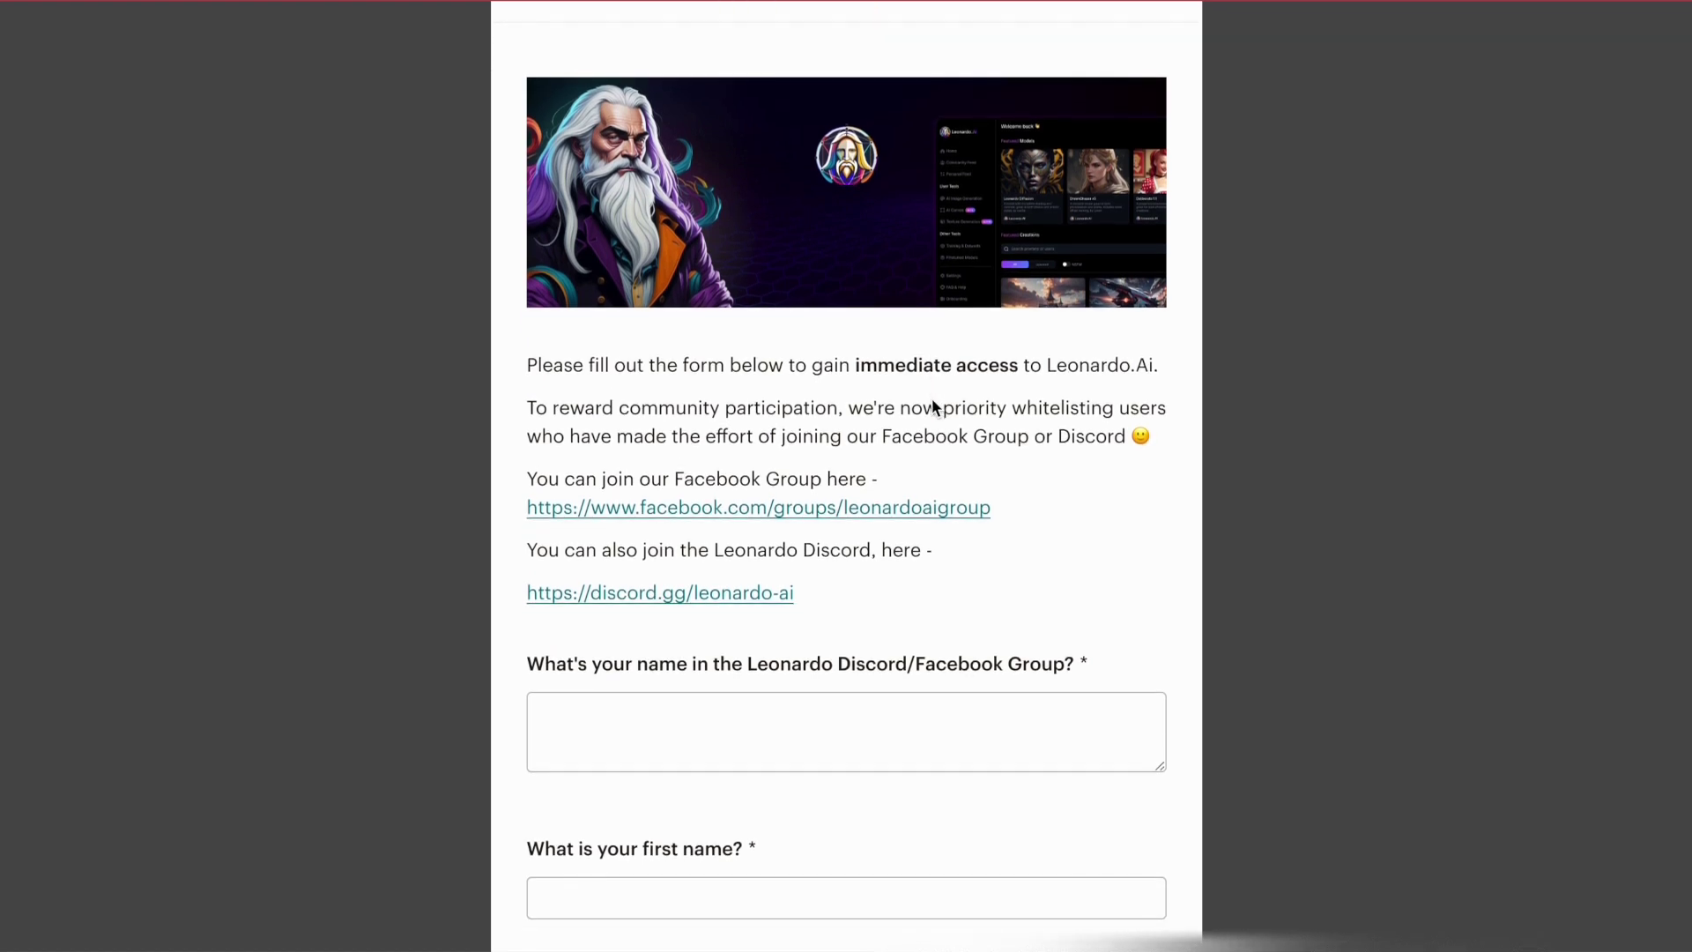
{"action": "scroll", "coordinate": [932, 399], "scroll_direction": "down", "scroll_amount": 1}
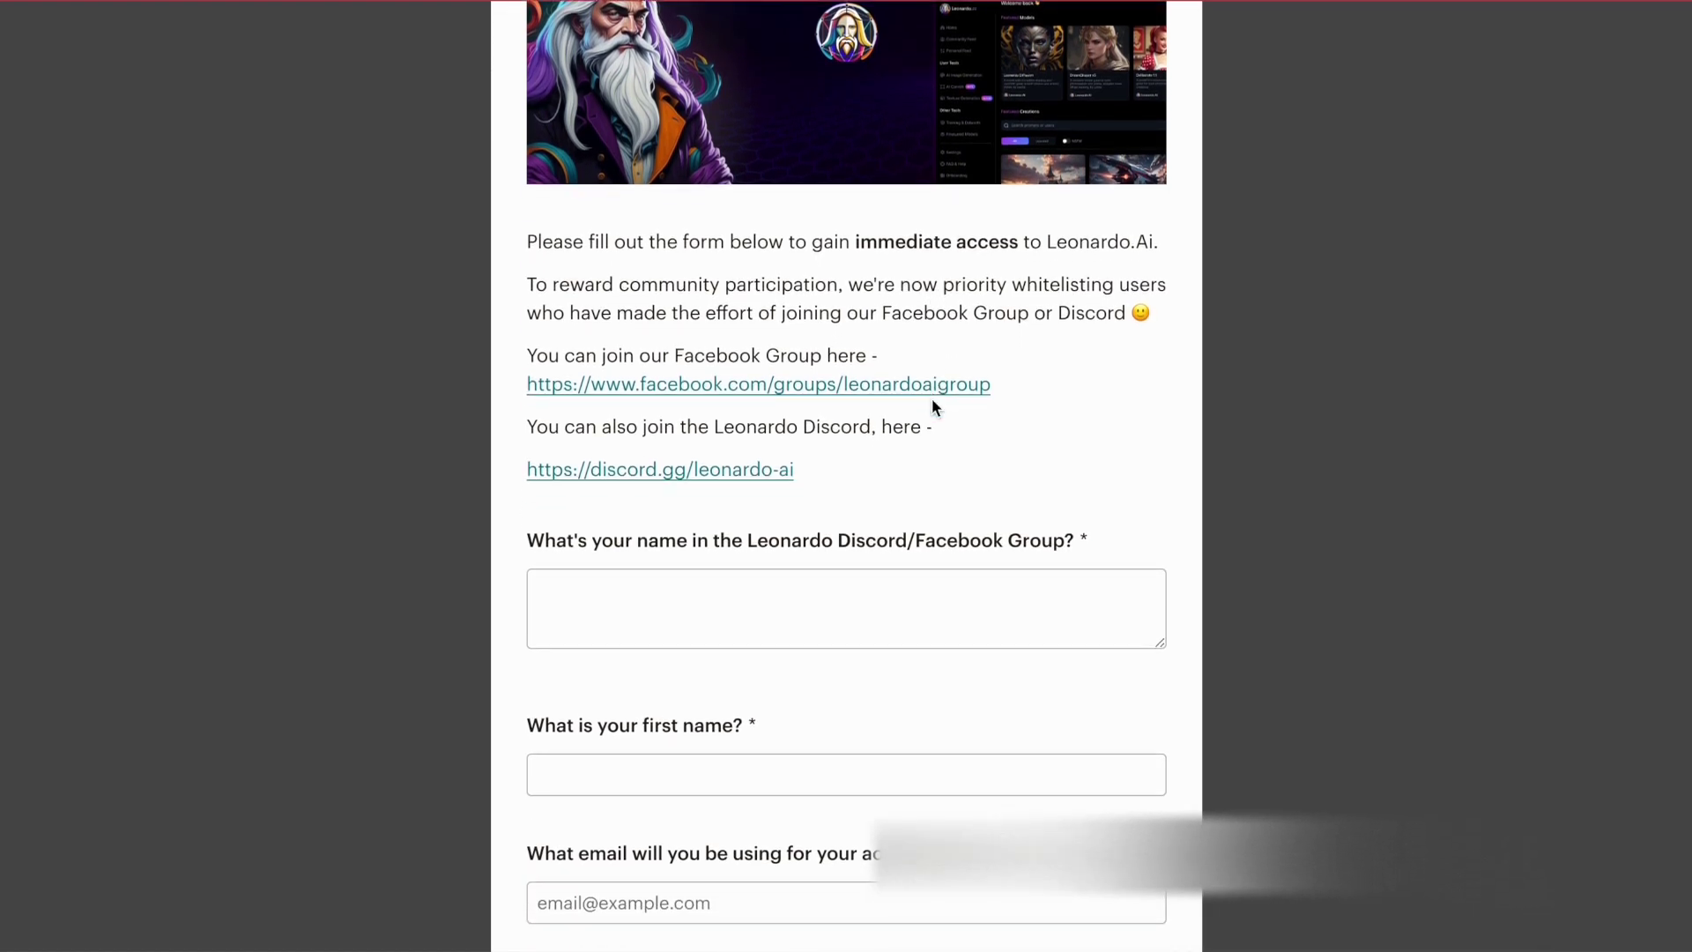
{"action": "scroll", "coordinate": [932, 401], "scroll_direction": "down", "scroll_amount": 3}
{"action": "scroll", "coordinate": [932, 401], "scroll_direction": "up", "scroll_amount": 5}
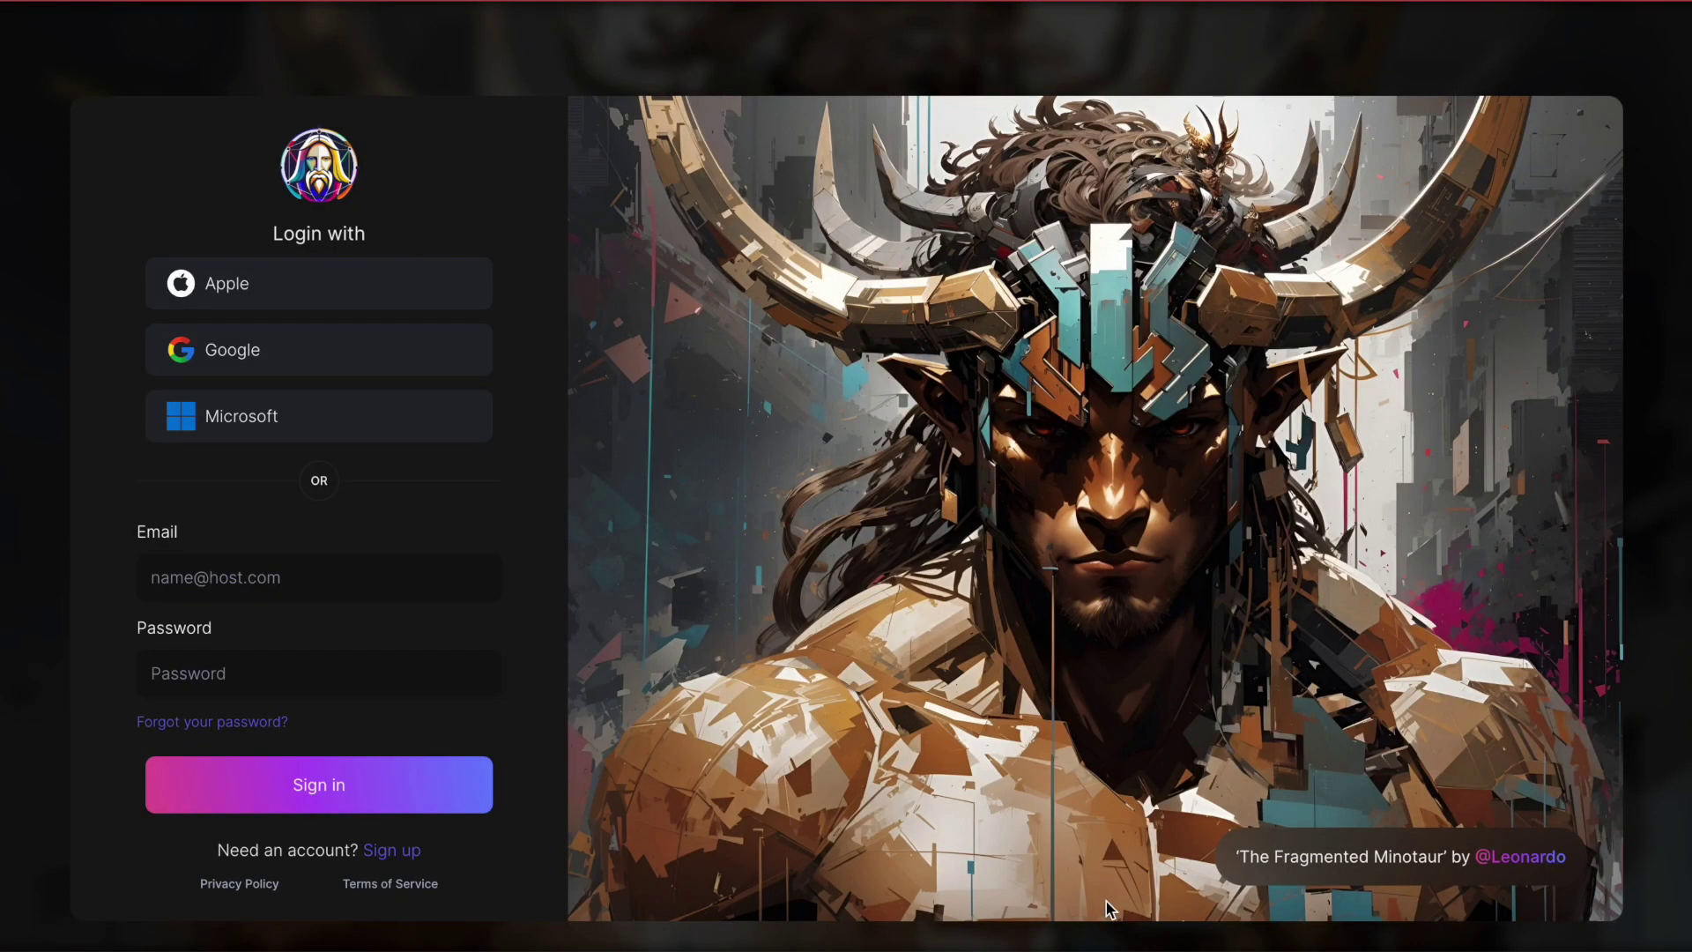
Sign in with Google, pick Education, Art and Other as interests, and continue
{"action": "left_click", "coordinate": [356, 362]}
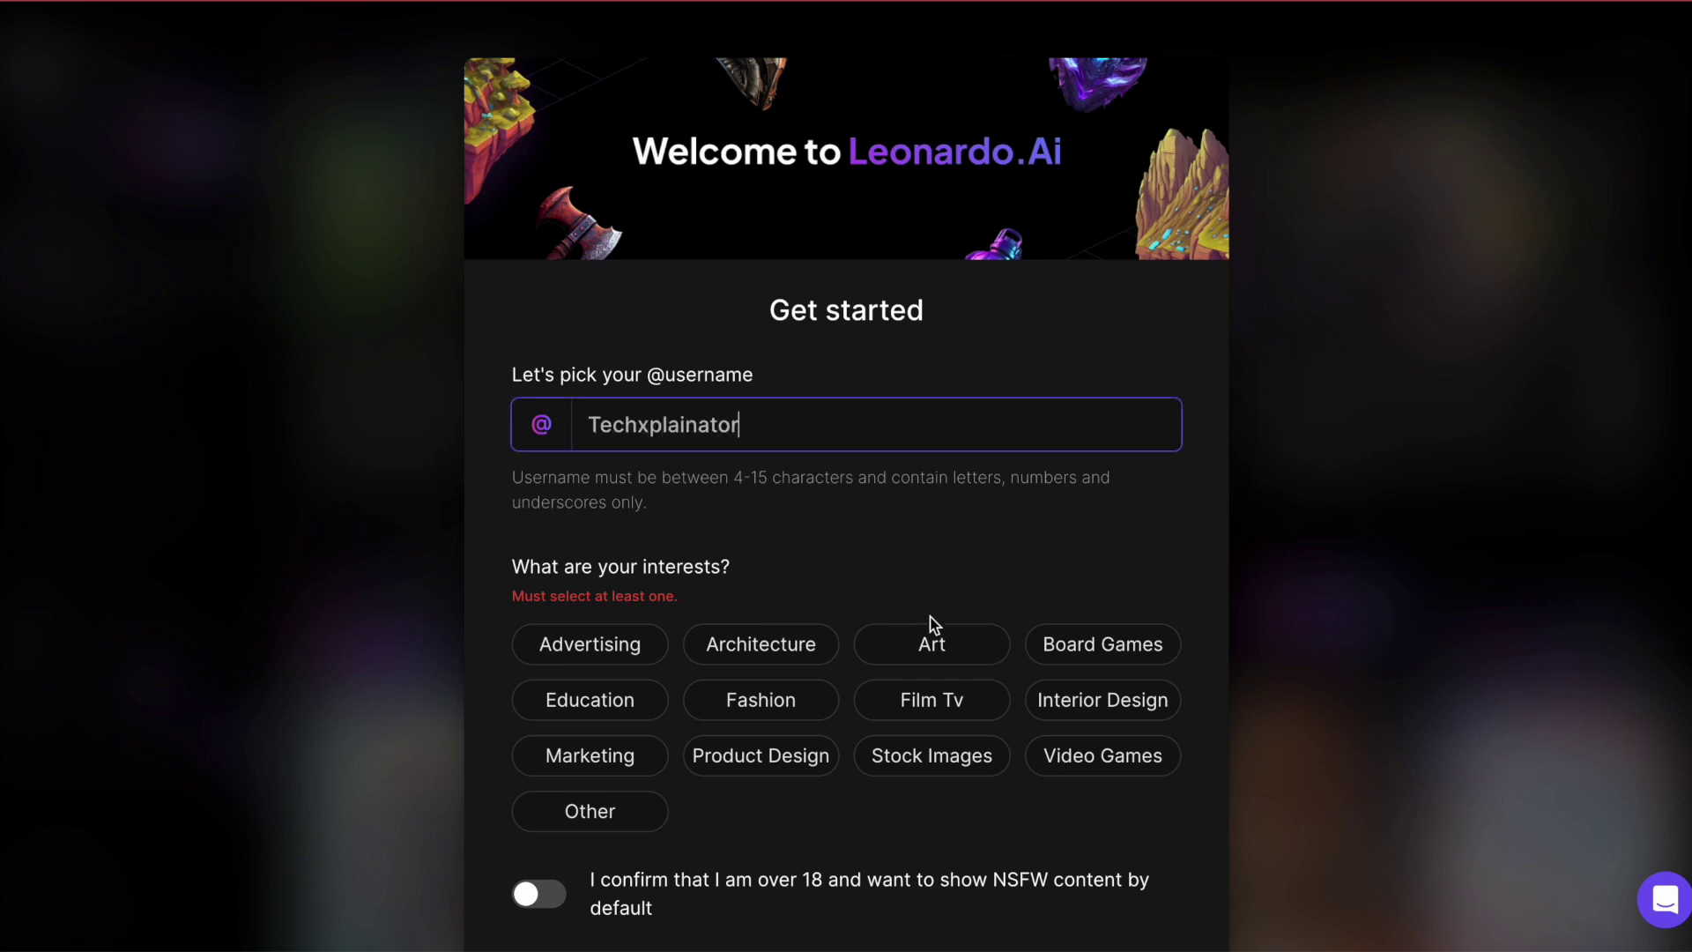
{"action": "scroll", "coordinate": [876, 806], "scroll_direction": "down", "scroll_amount": 2}
{"action": "left_click", "coordinate": [589, 555]}
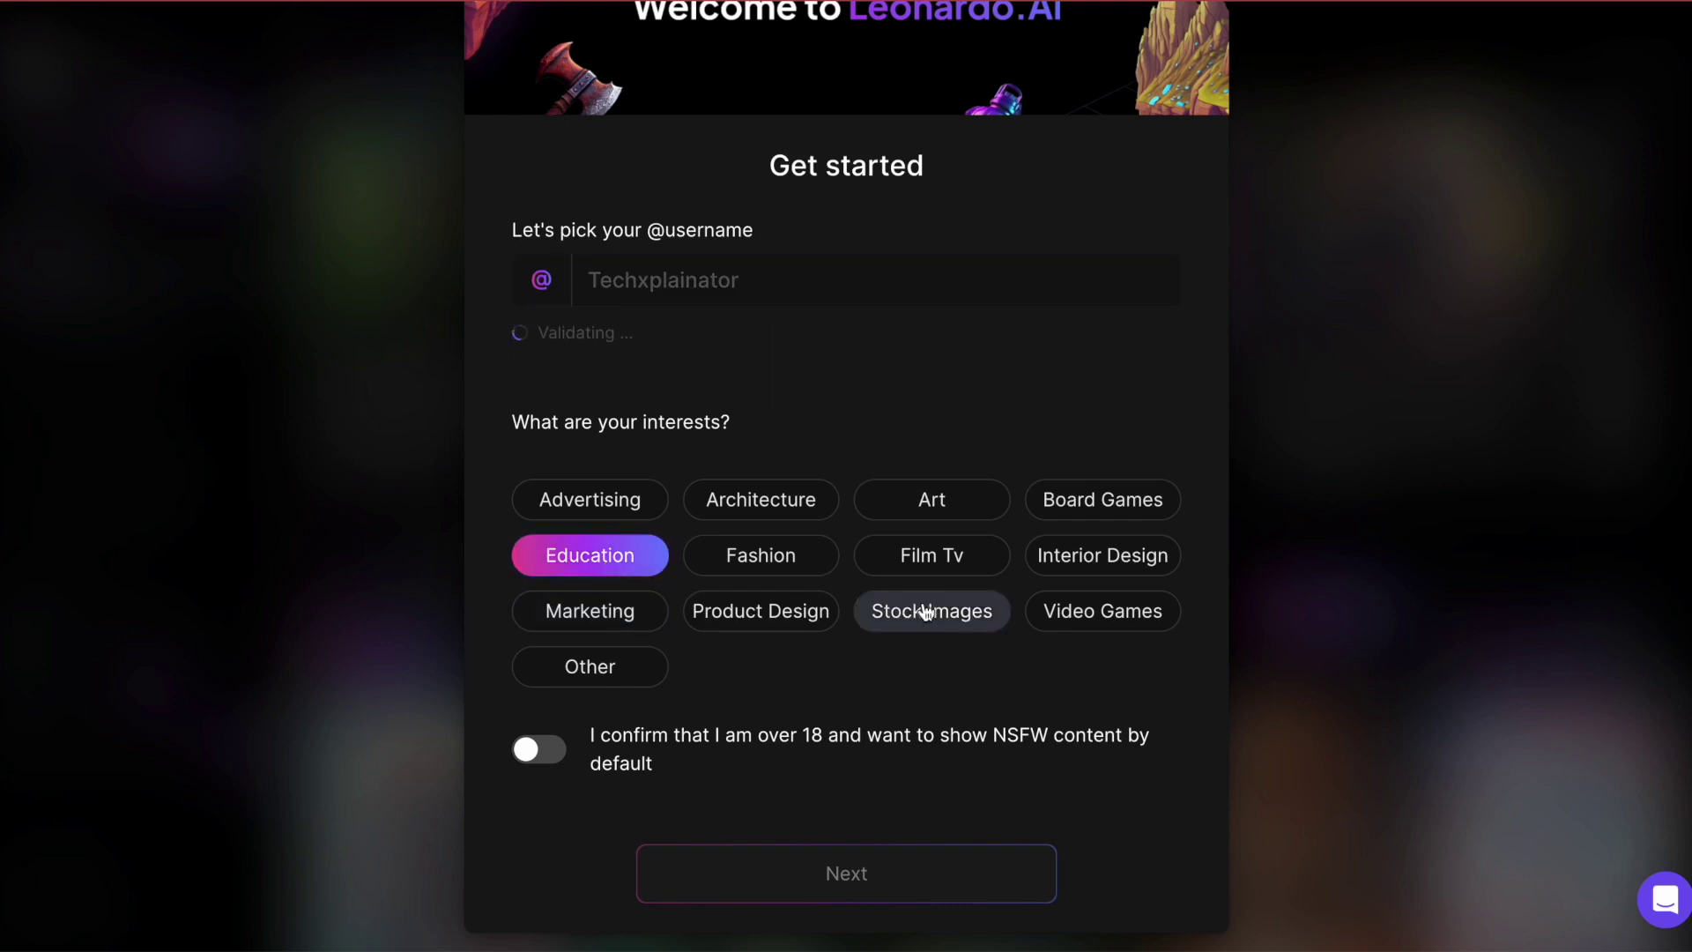
{"action": "left_click", "coordinate": [932, 499]}
{"action": "left_click", "coordinate": [573, 677]}
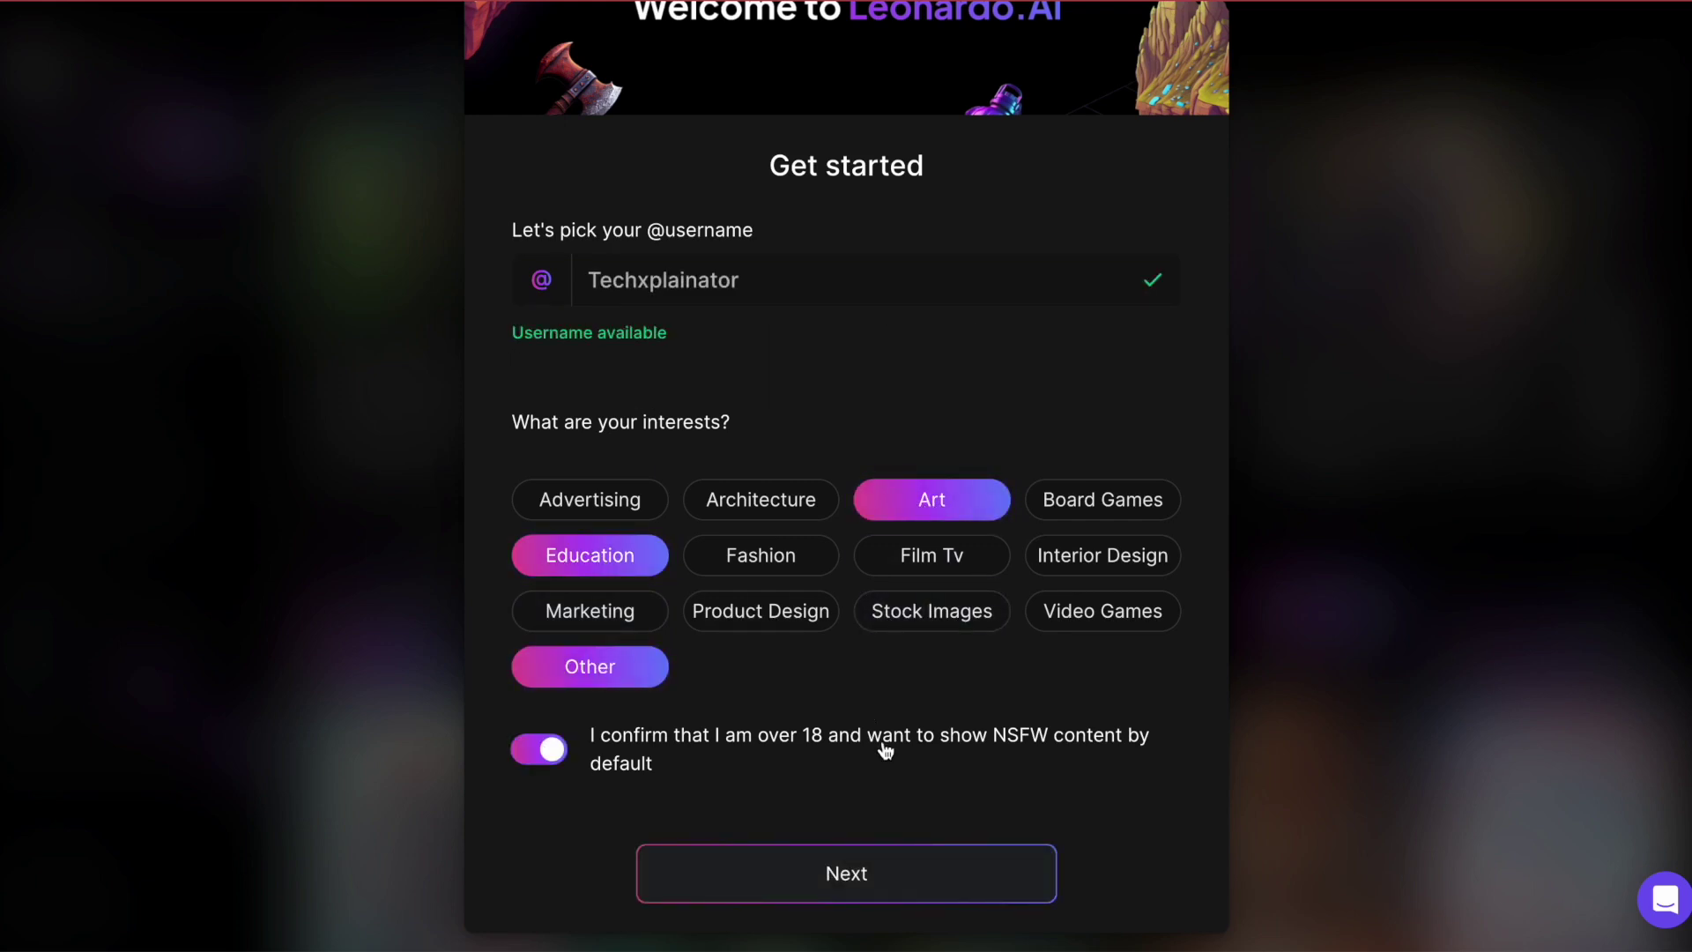
{"action": "left_click", "coordinate": [937, 886]}
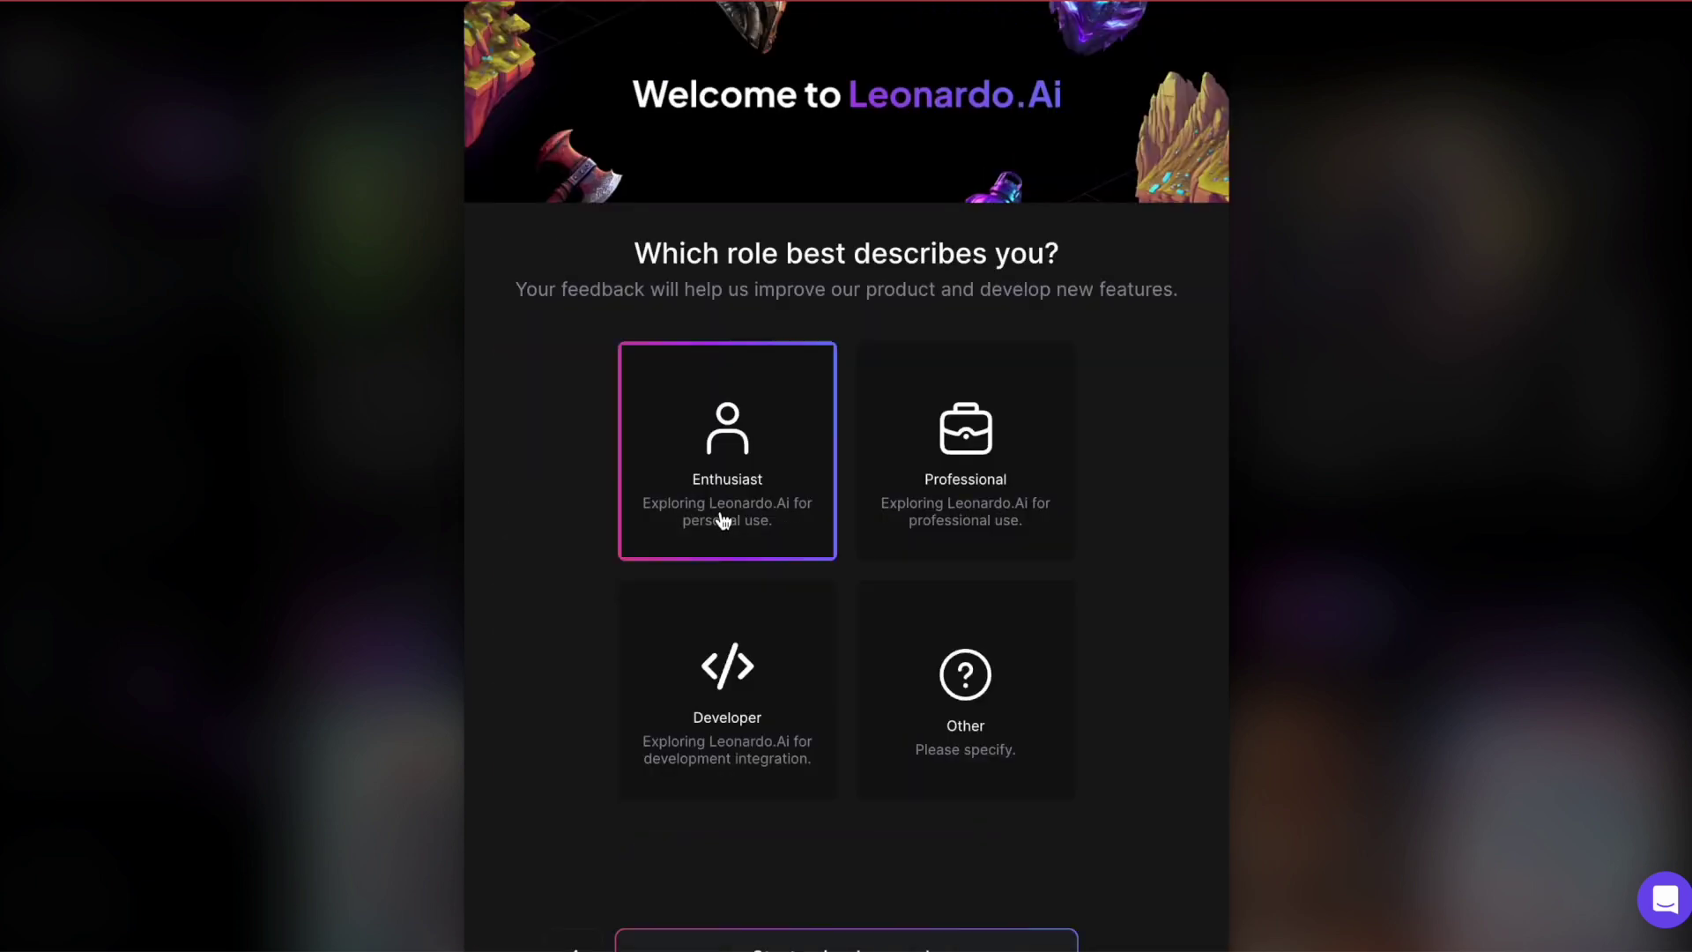
Pick the Enthusiast role, step through the welcome tour, and dismiss the SDXL announcement
{"action": "left_click", "coordinate": [723, 519]}
{"action": "left_click", "coordinate": [972, 853]}
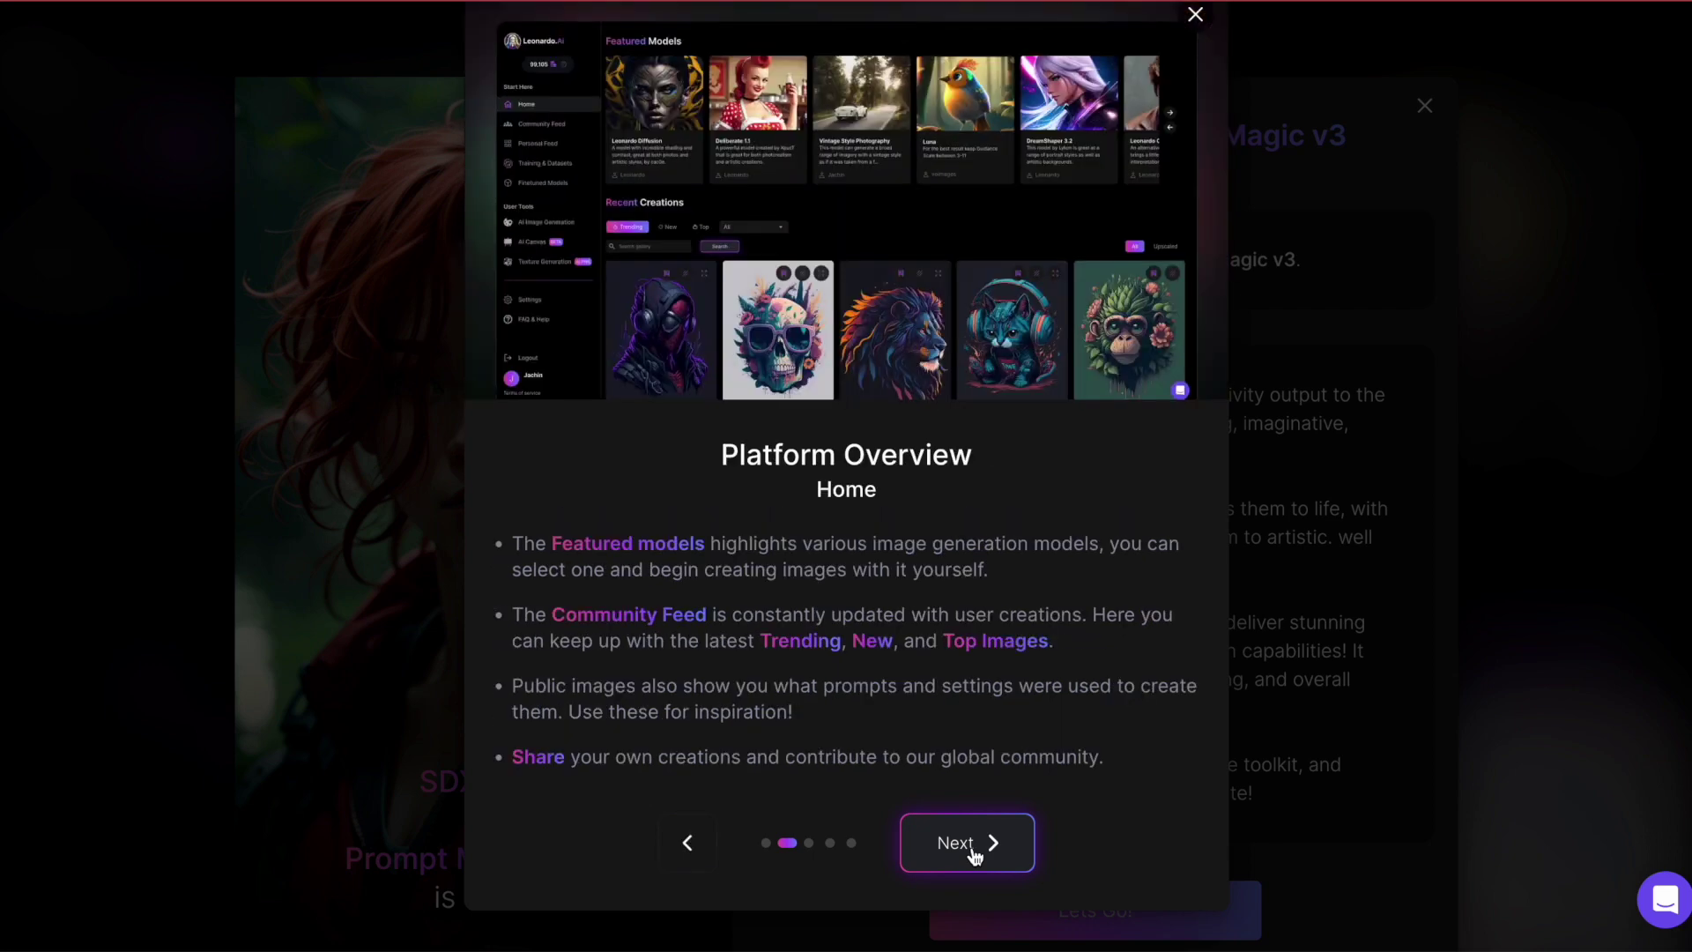
{"action": "left_click", "coordinate": [975, 850]}
{"action": "left_click", "coordinate": [950, 843]}
{"action": "left_click", "coordinate": [945, 845]}
{"action": "left_click", "coordinate": [946, 845]}
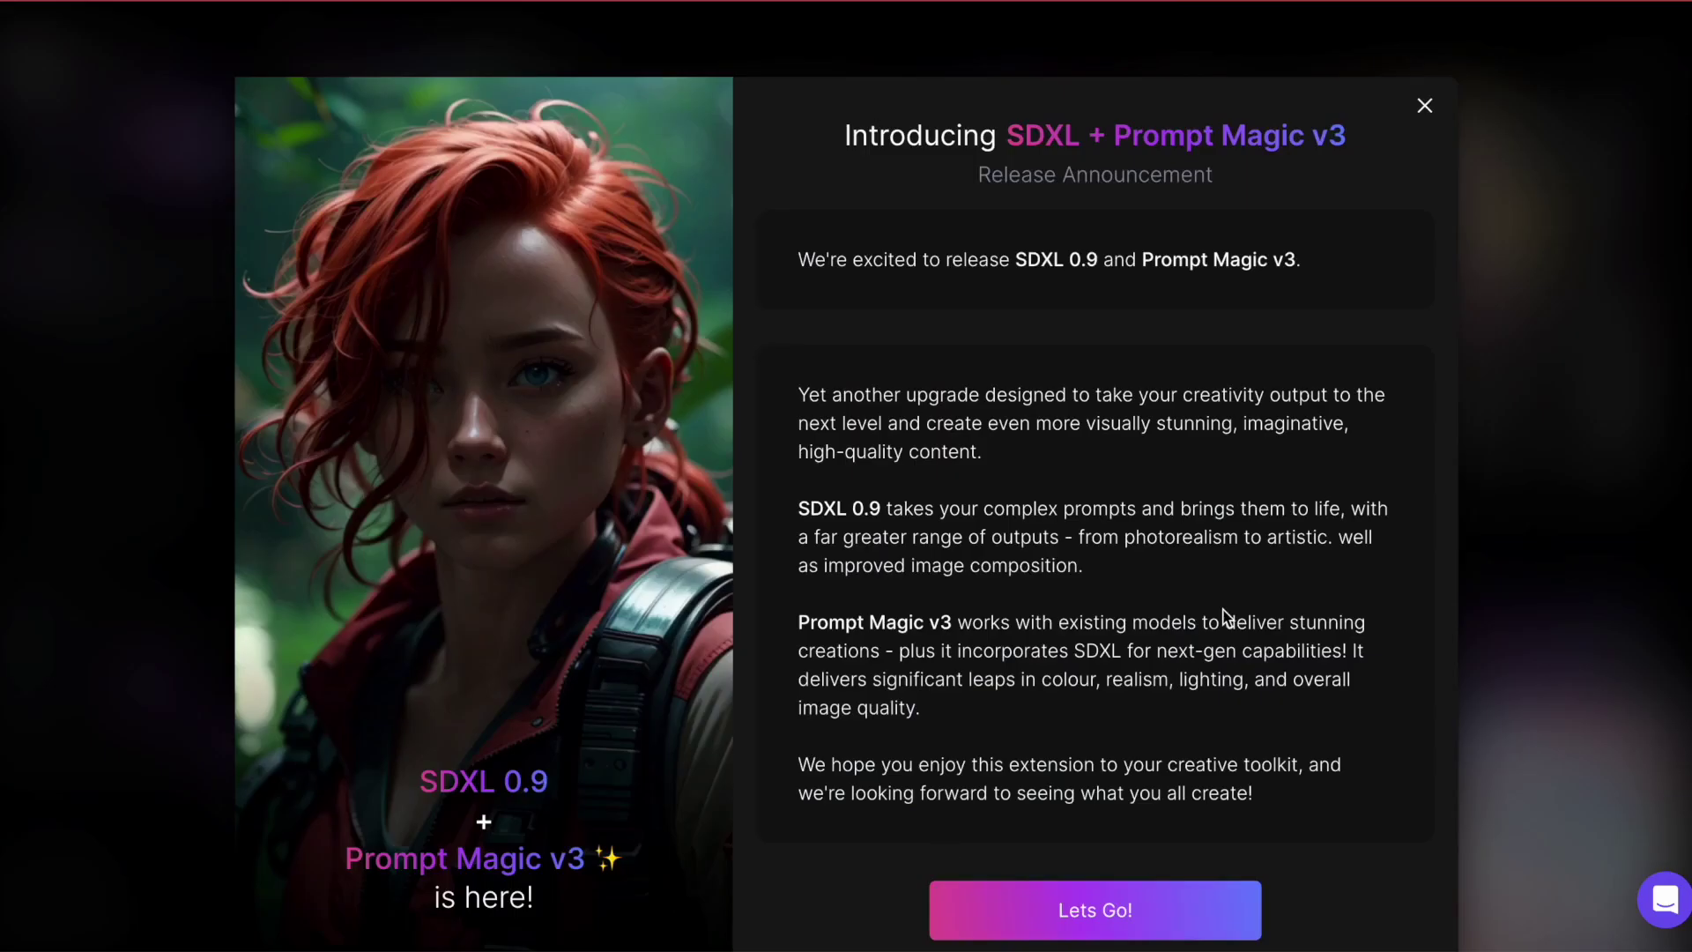
{"action": "left_click", "coordinate": [1149, 910]}
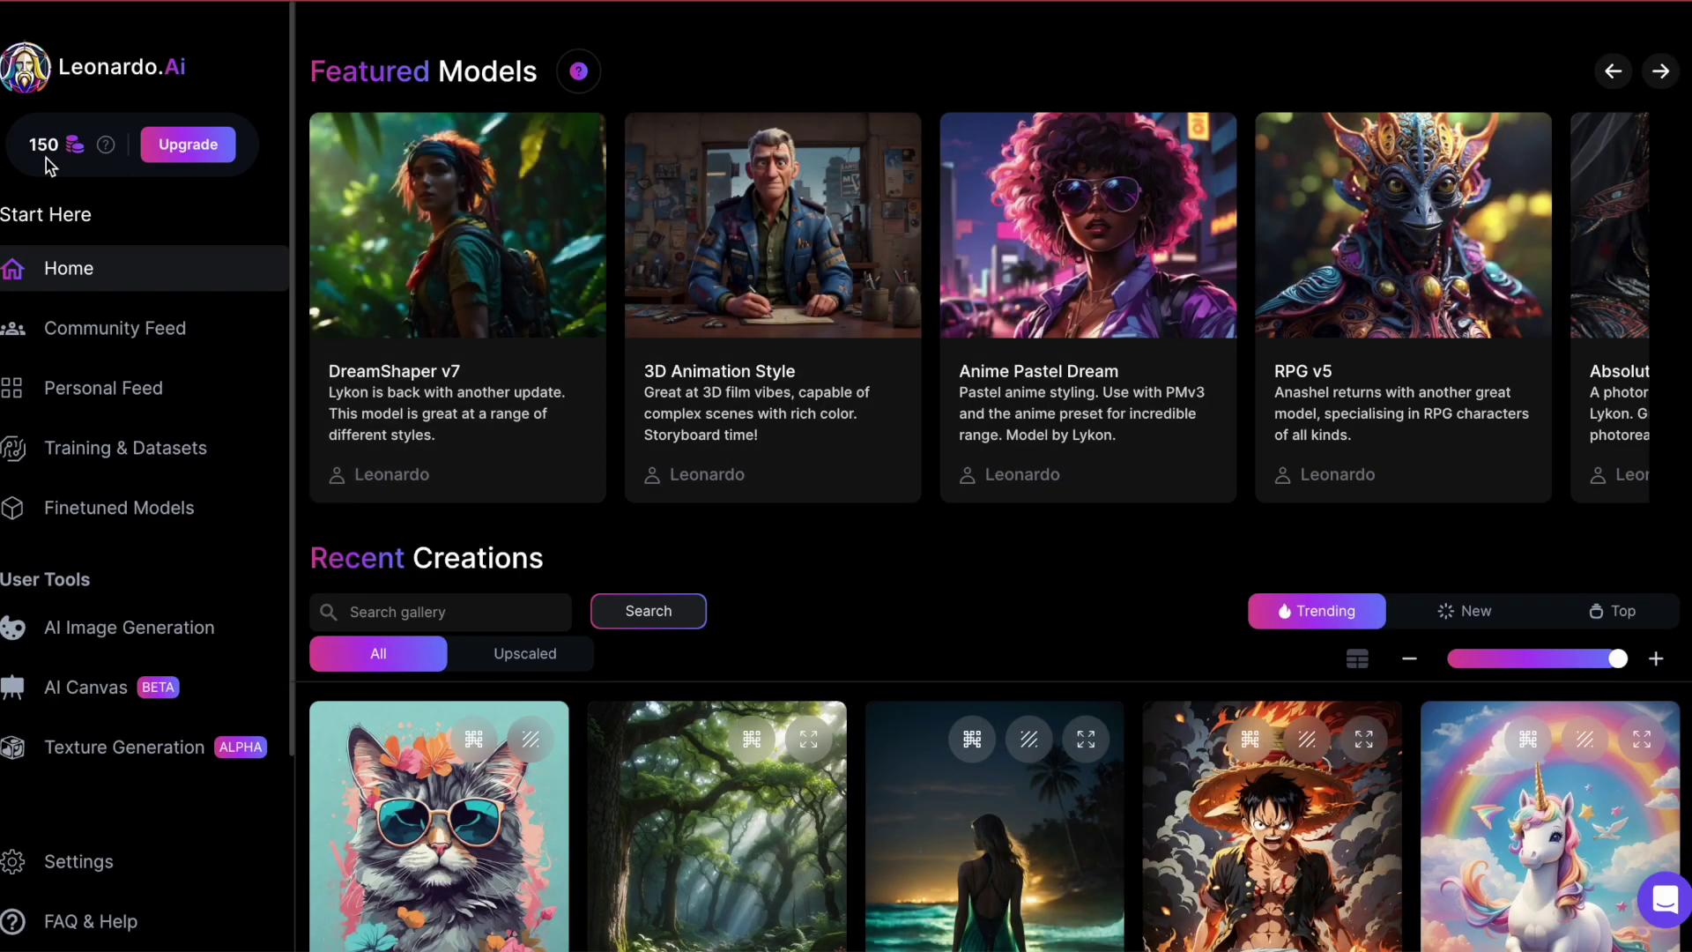
Switch Recent Creations from Trending to New, then Top, scrolling through each
{"action": "mouse_move", "coordinate": [106, 151]}
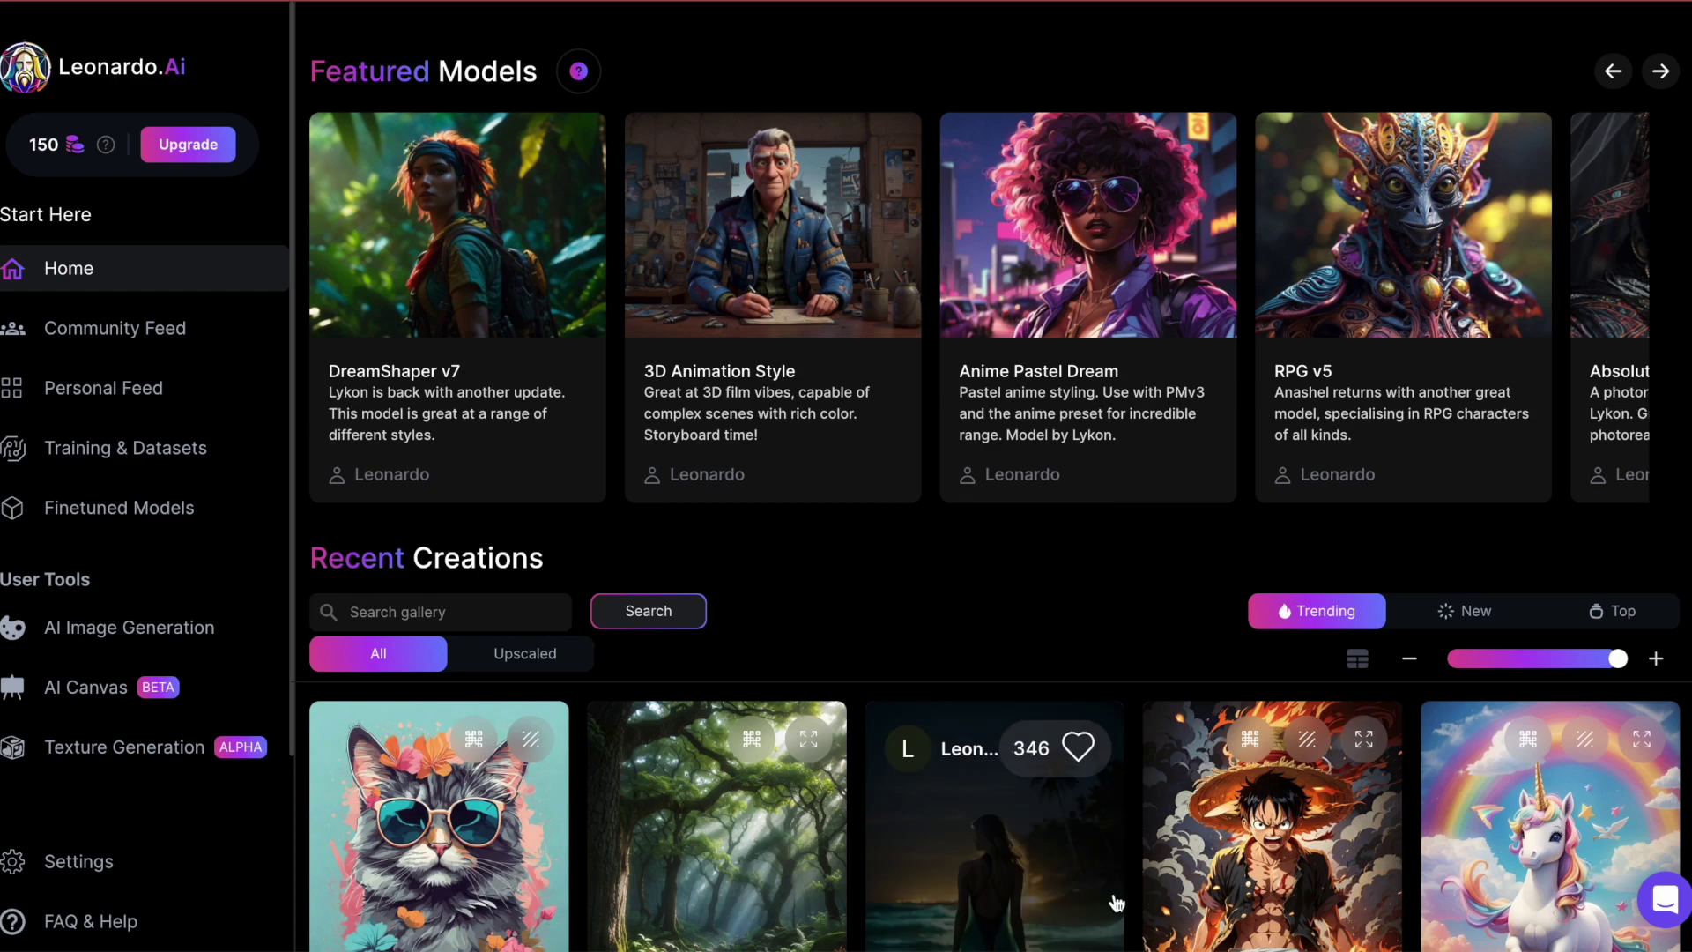
{"action": "scroll", "coordinate": [1116, 902], "scroll_direction": "down", "scroll_amount": 5}
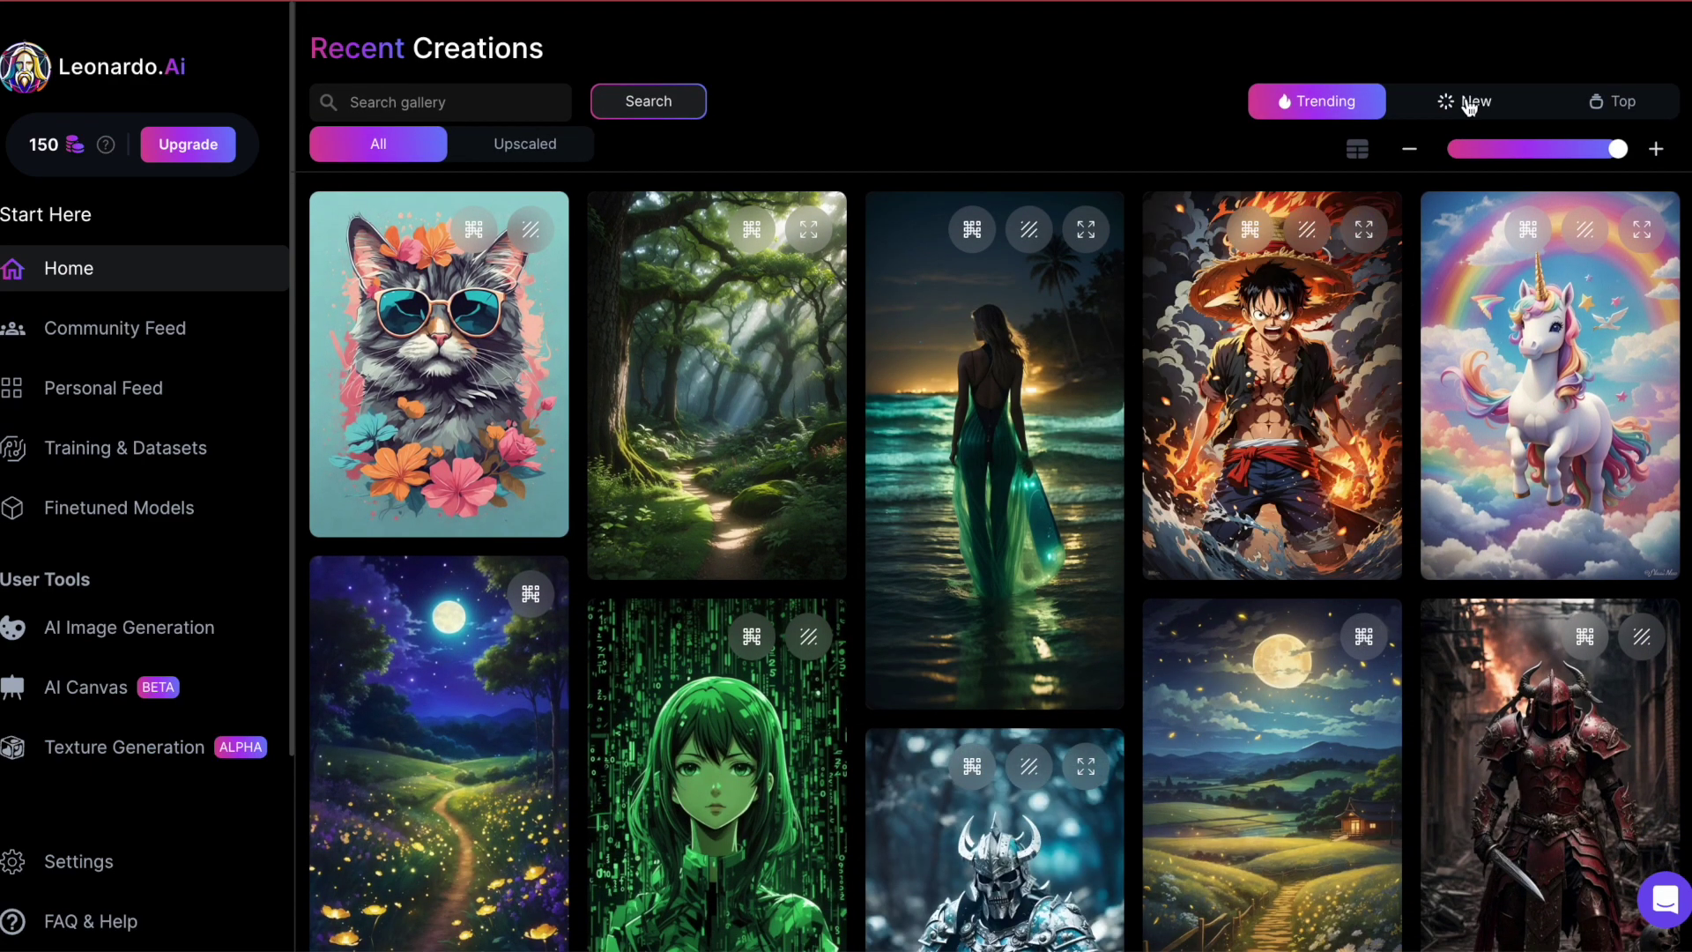
{"action": "left_click", "coordinate": [1467, 103]}
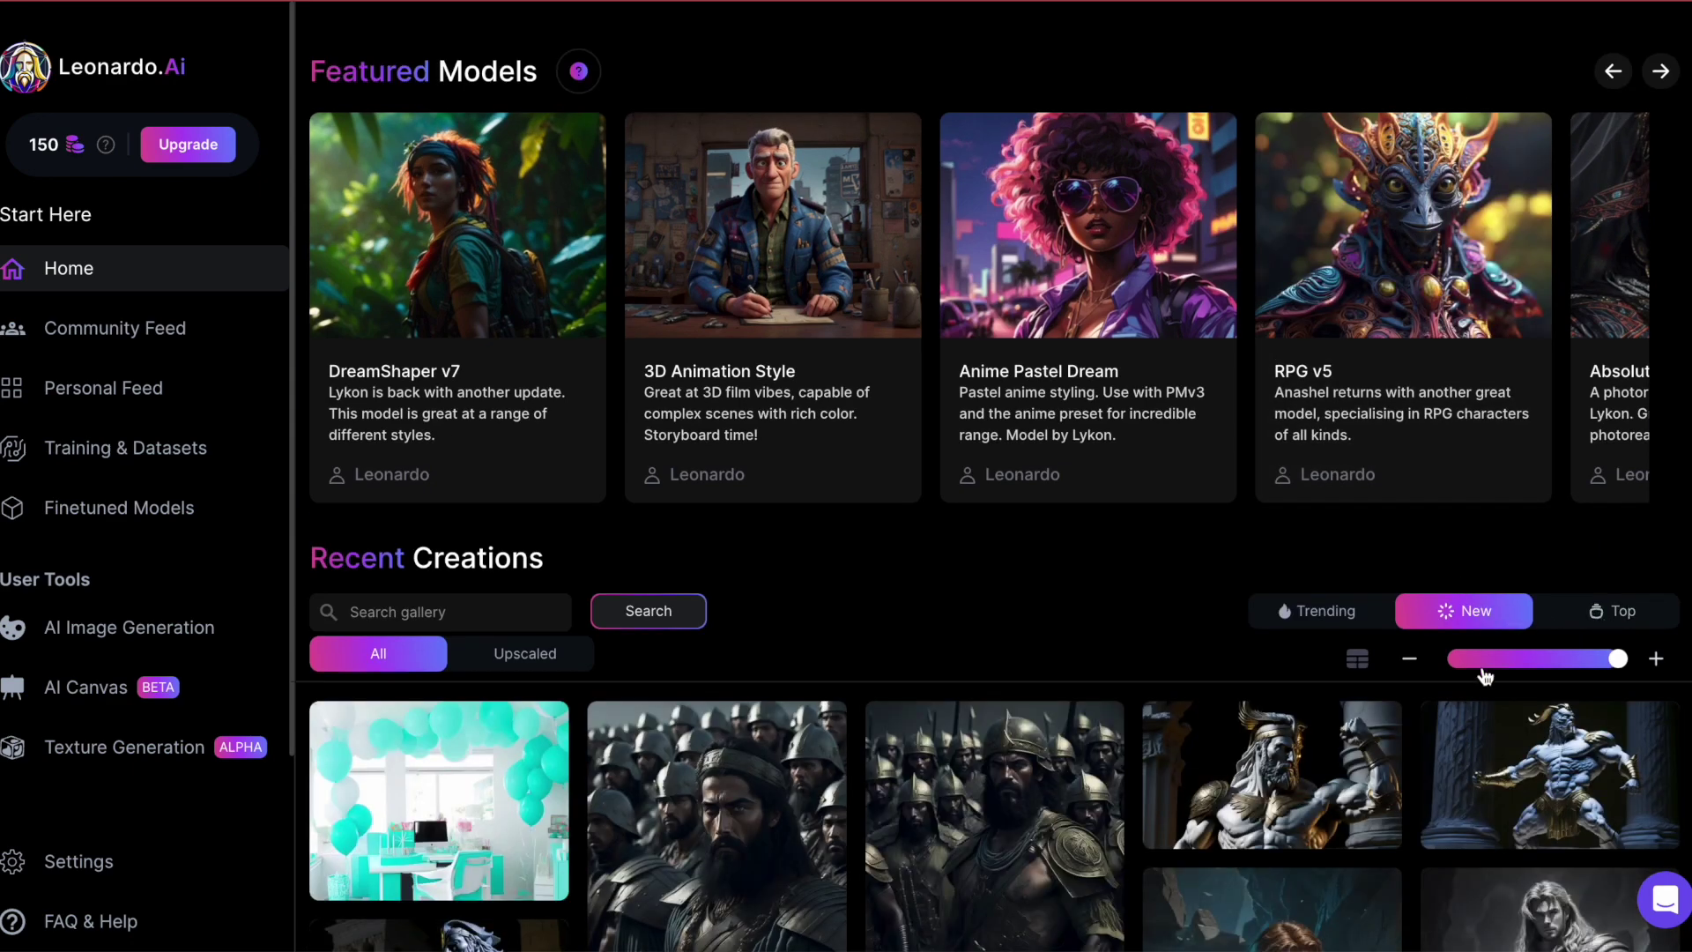
{"action": "scroll", "coordinate": [1485, 675], "scroll_direction": "down", "scroll_amount": 3}
{"action": "left_click", "coordinate": [1614, 367]}
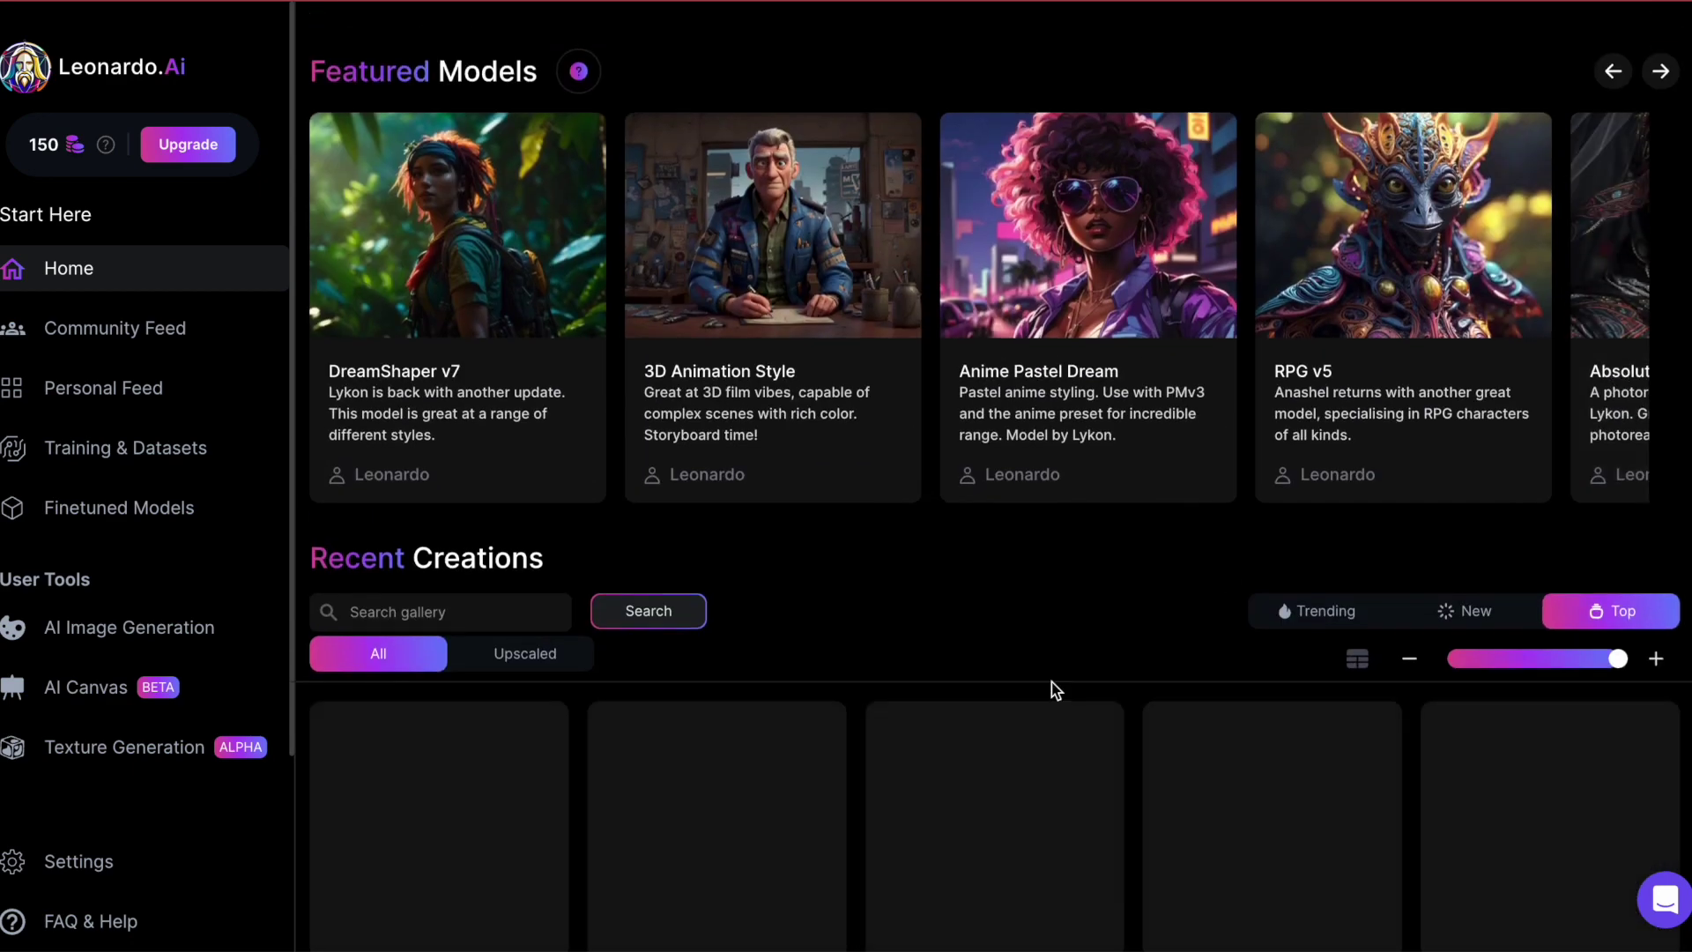
{"action": "scroll", "coordinate": [1027, 702], "scroll_direction": "down", "scroll_amount": 6}
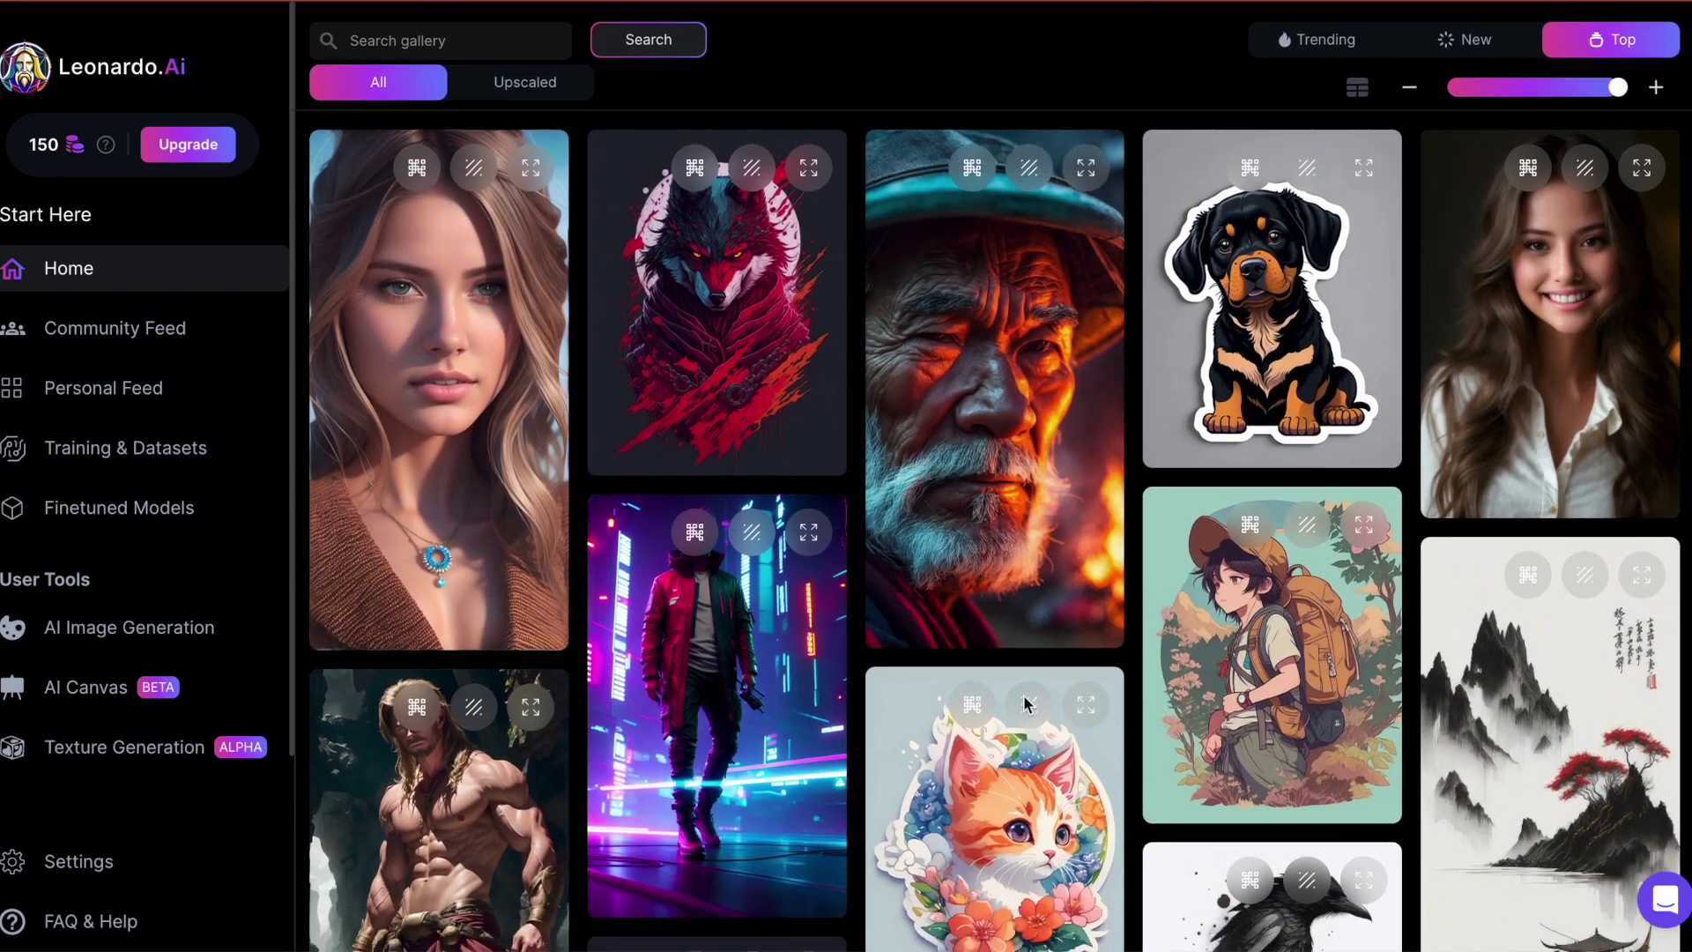
{"action": "scroll", "coordinate": [1027, 702], "scroll_direction": "down", "scroll_amount": 10}
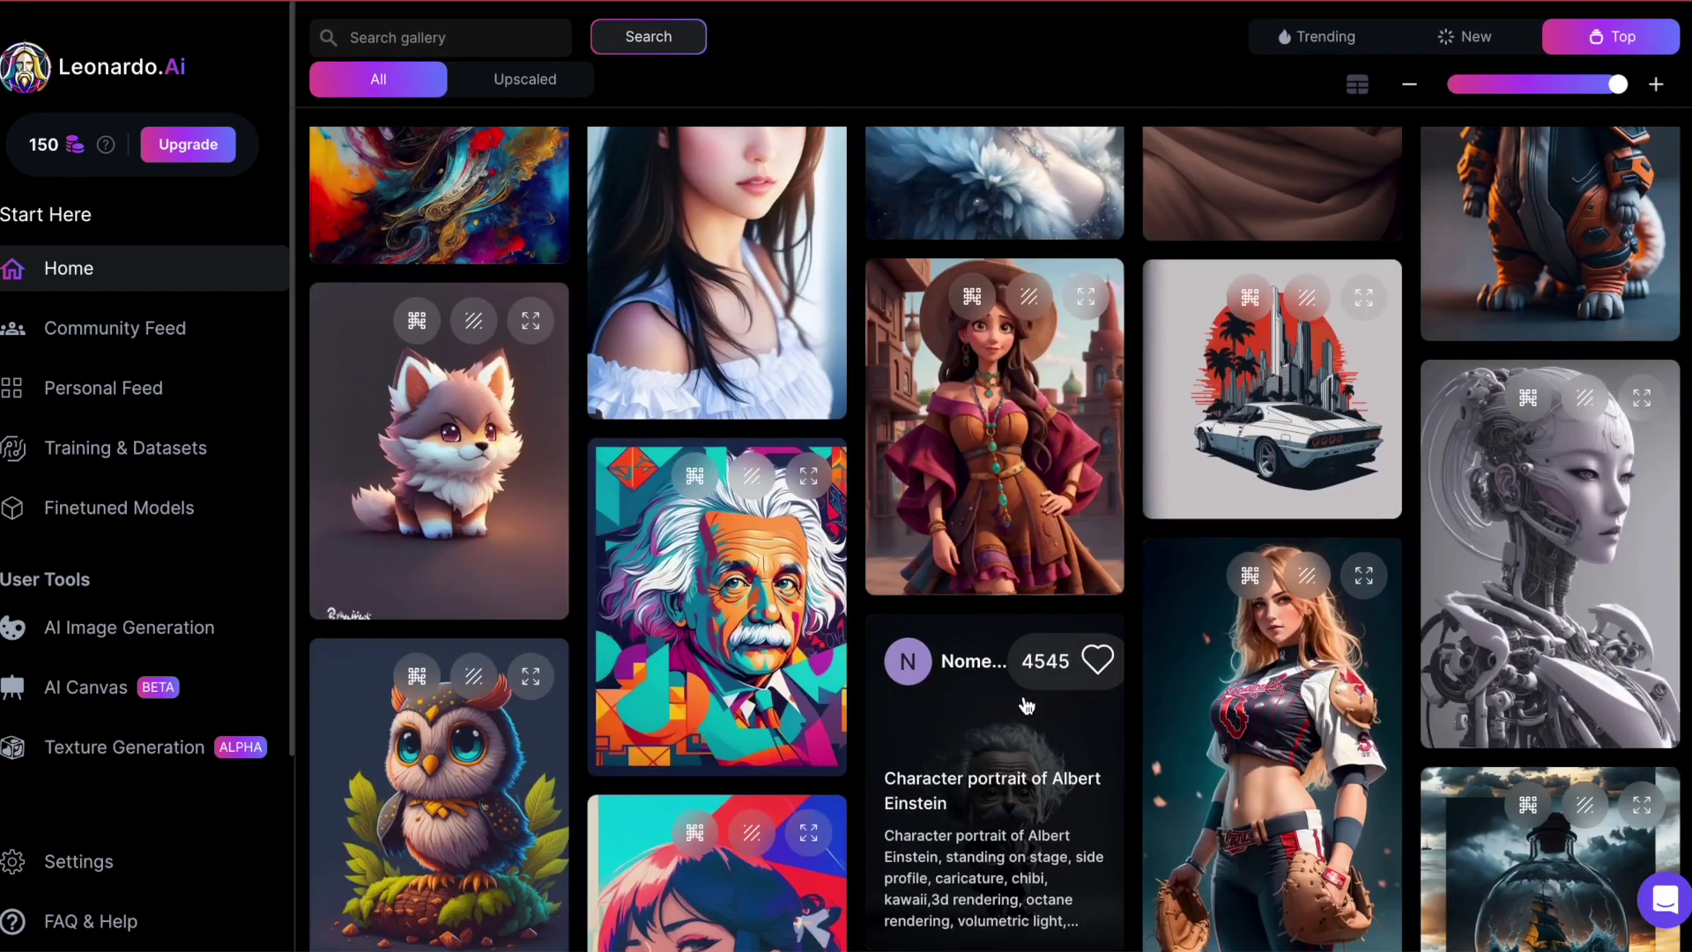
{"action": "scroll", "coordinate": [1026, 702], "scroll_direction": "up", "scroll_amount": 15}
{"action": "left_click", "coordinate": [152, 341]}
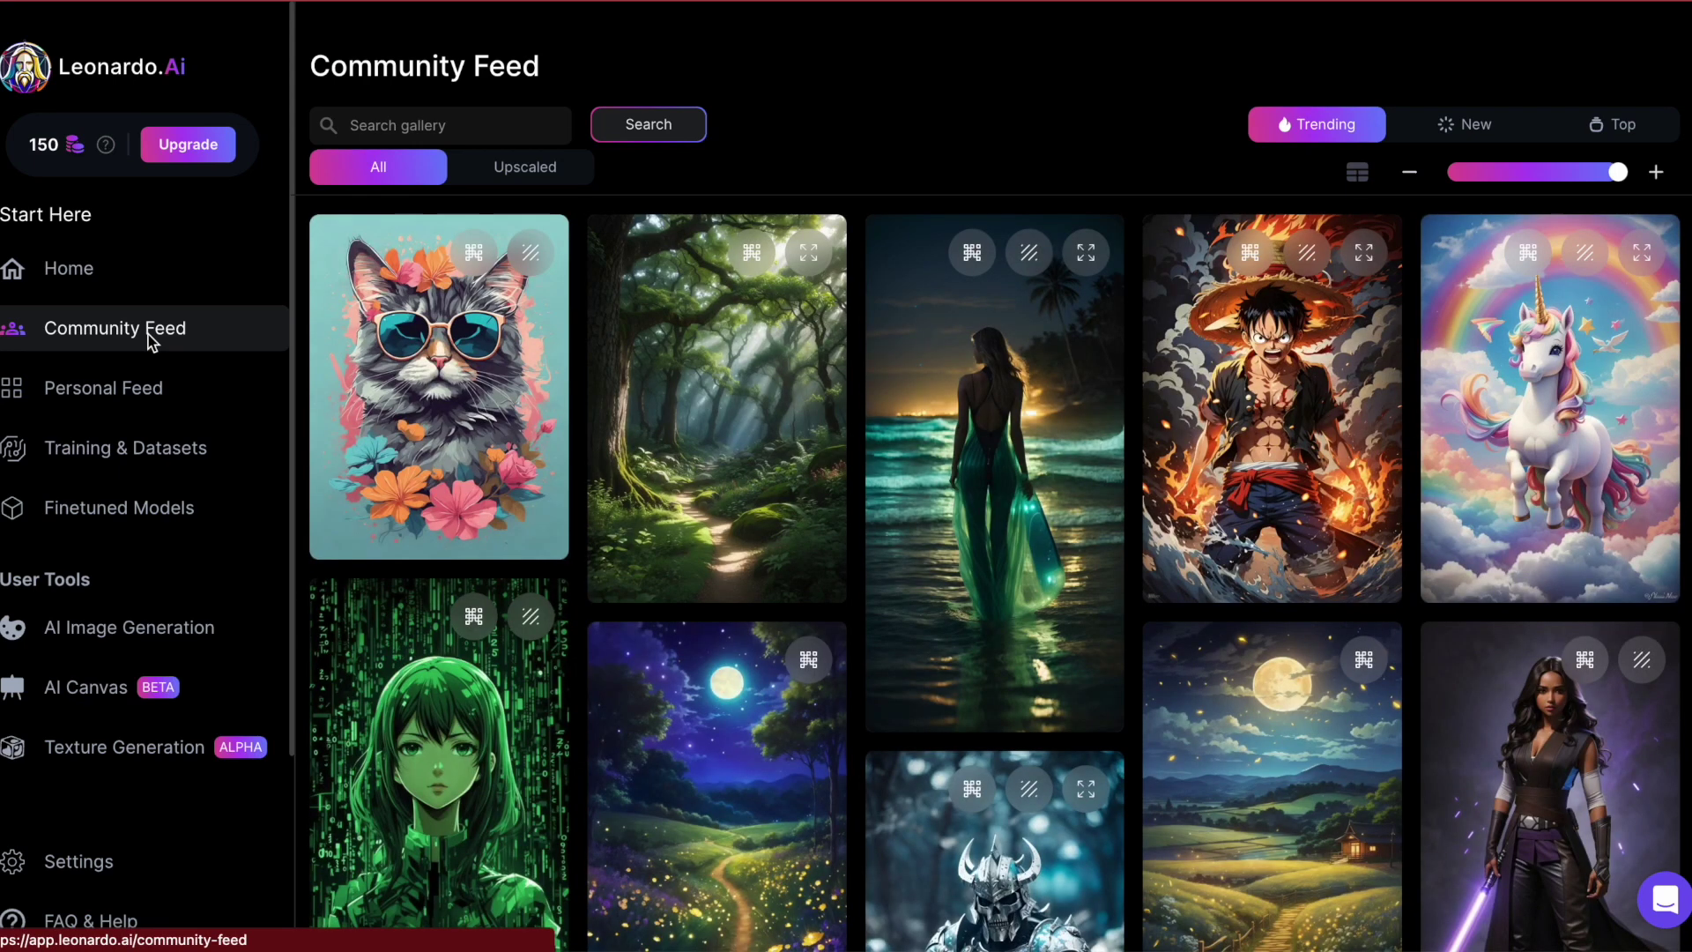
Cycle the Community Feed through New, Top and Trending, and view the Jedi woman image's prompt
{"action": "left_click", "coordinate": [1473, 128]}
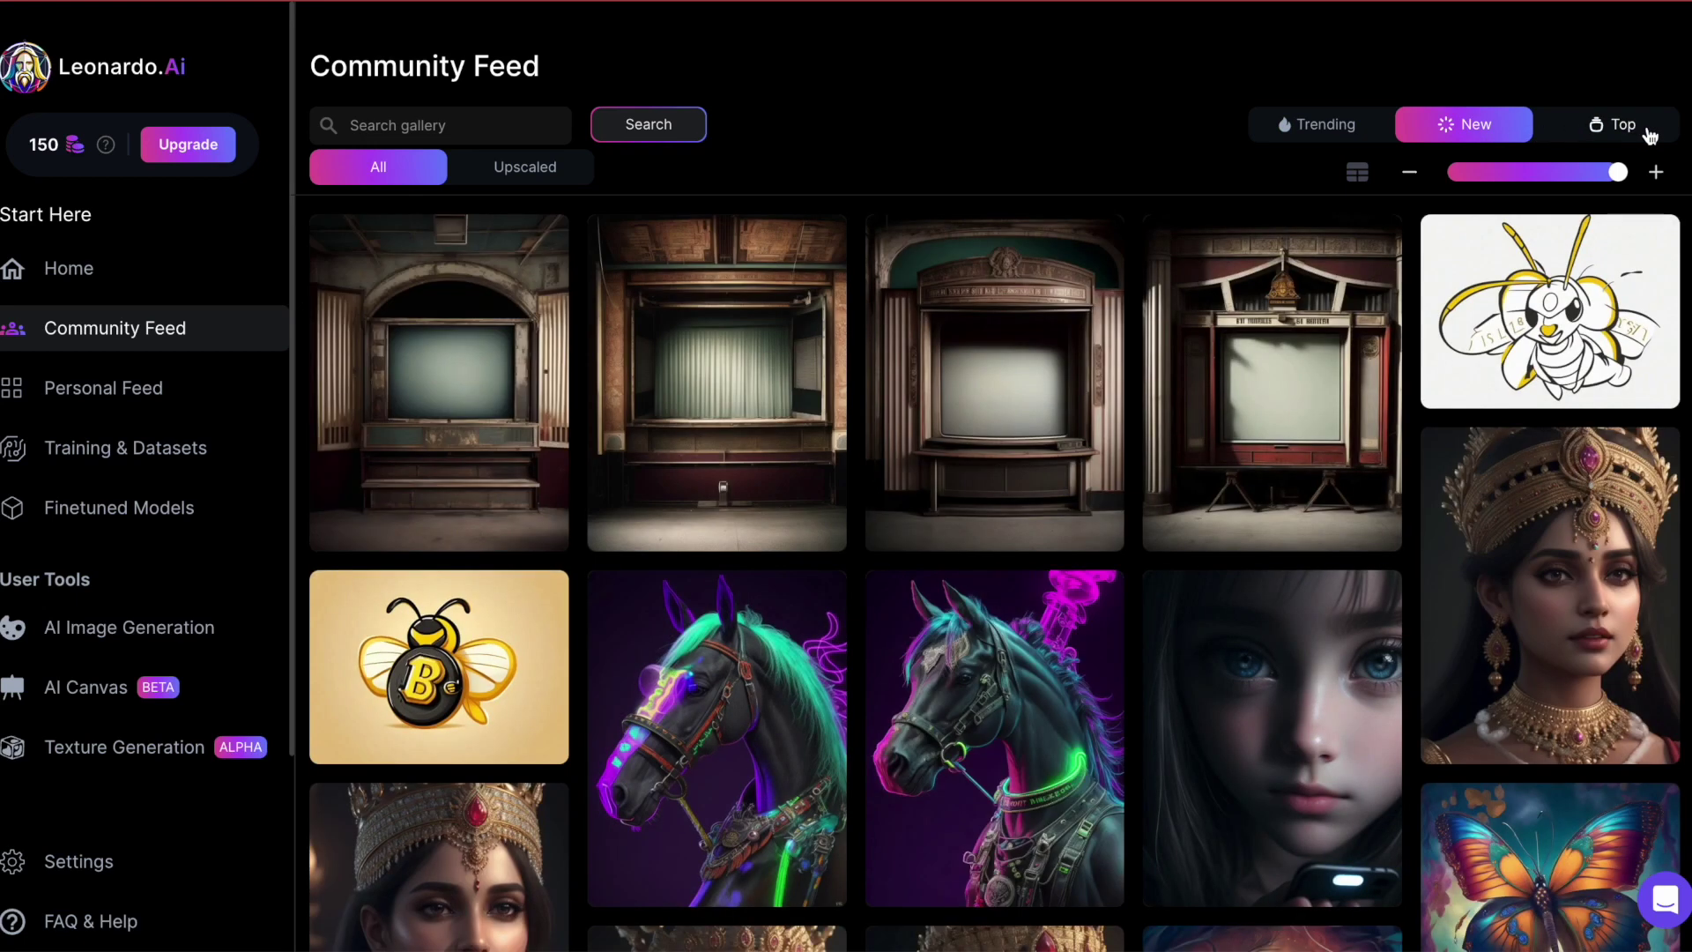
{"action": "left_click", "coordinate": [1612, 128]}
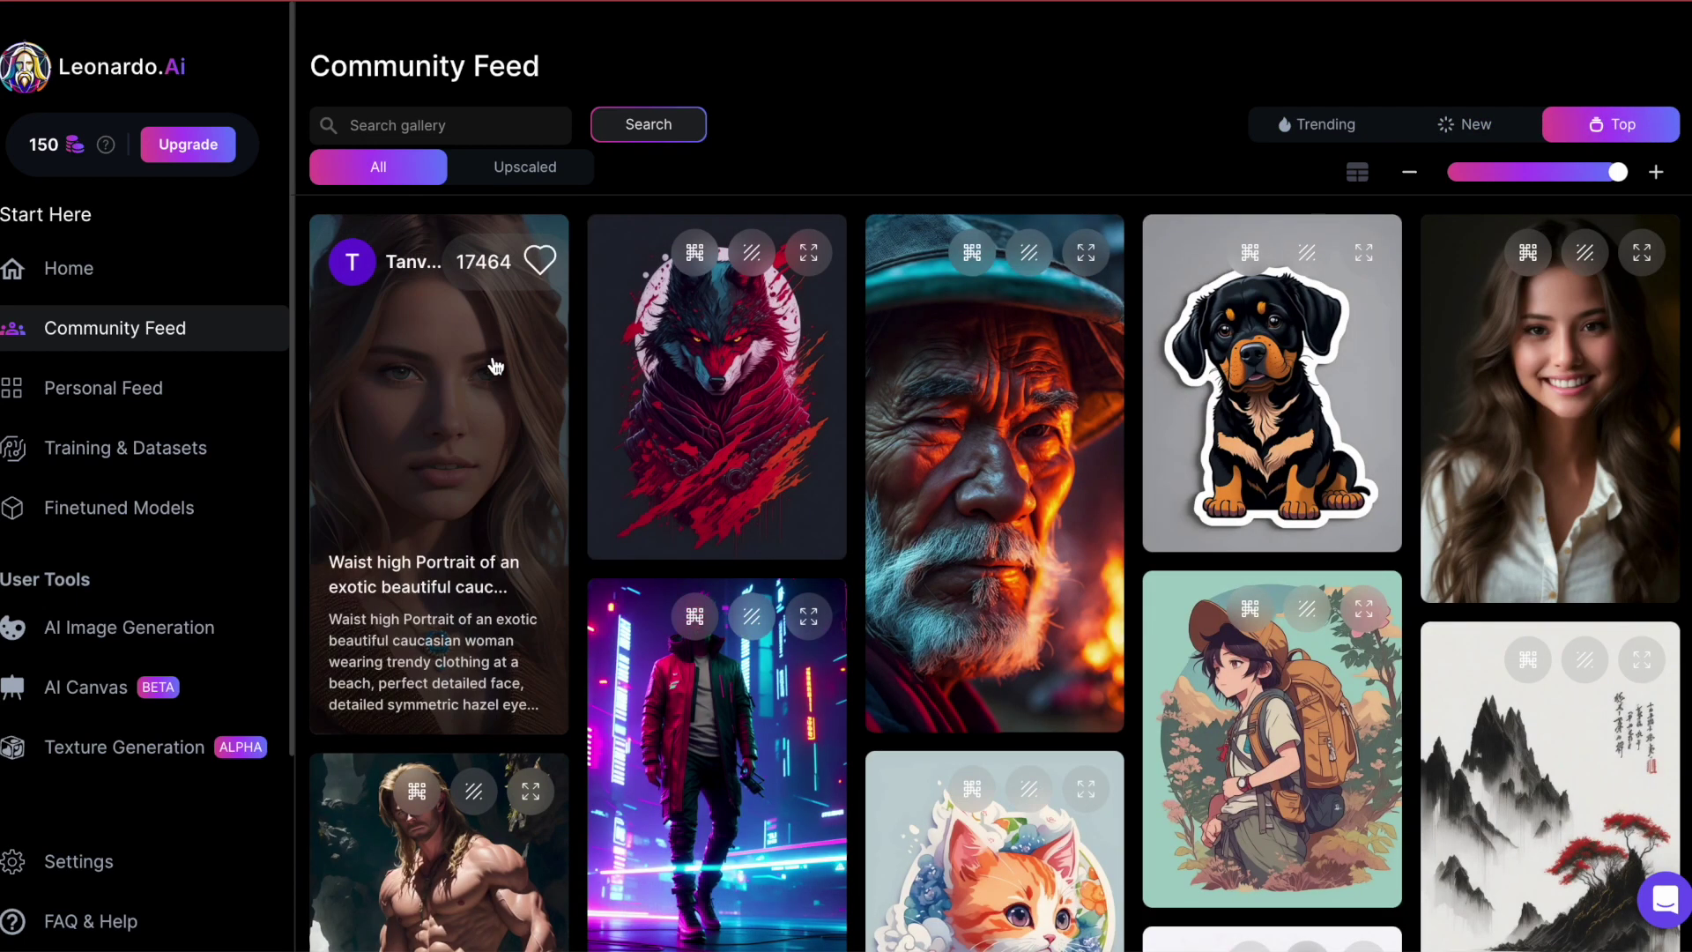
{"action": "left_click", "coordinate": [1334, 128]}
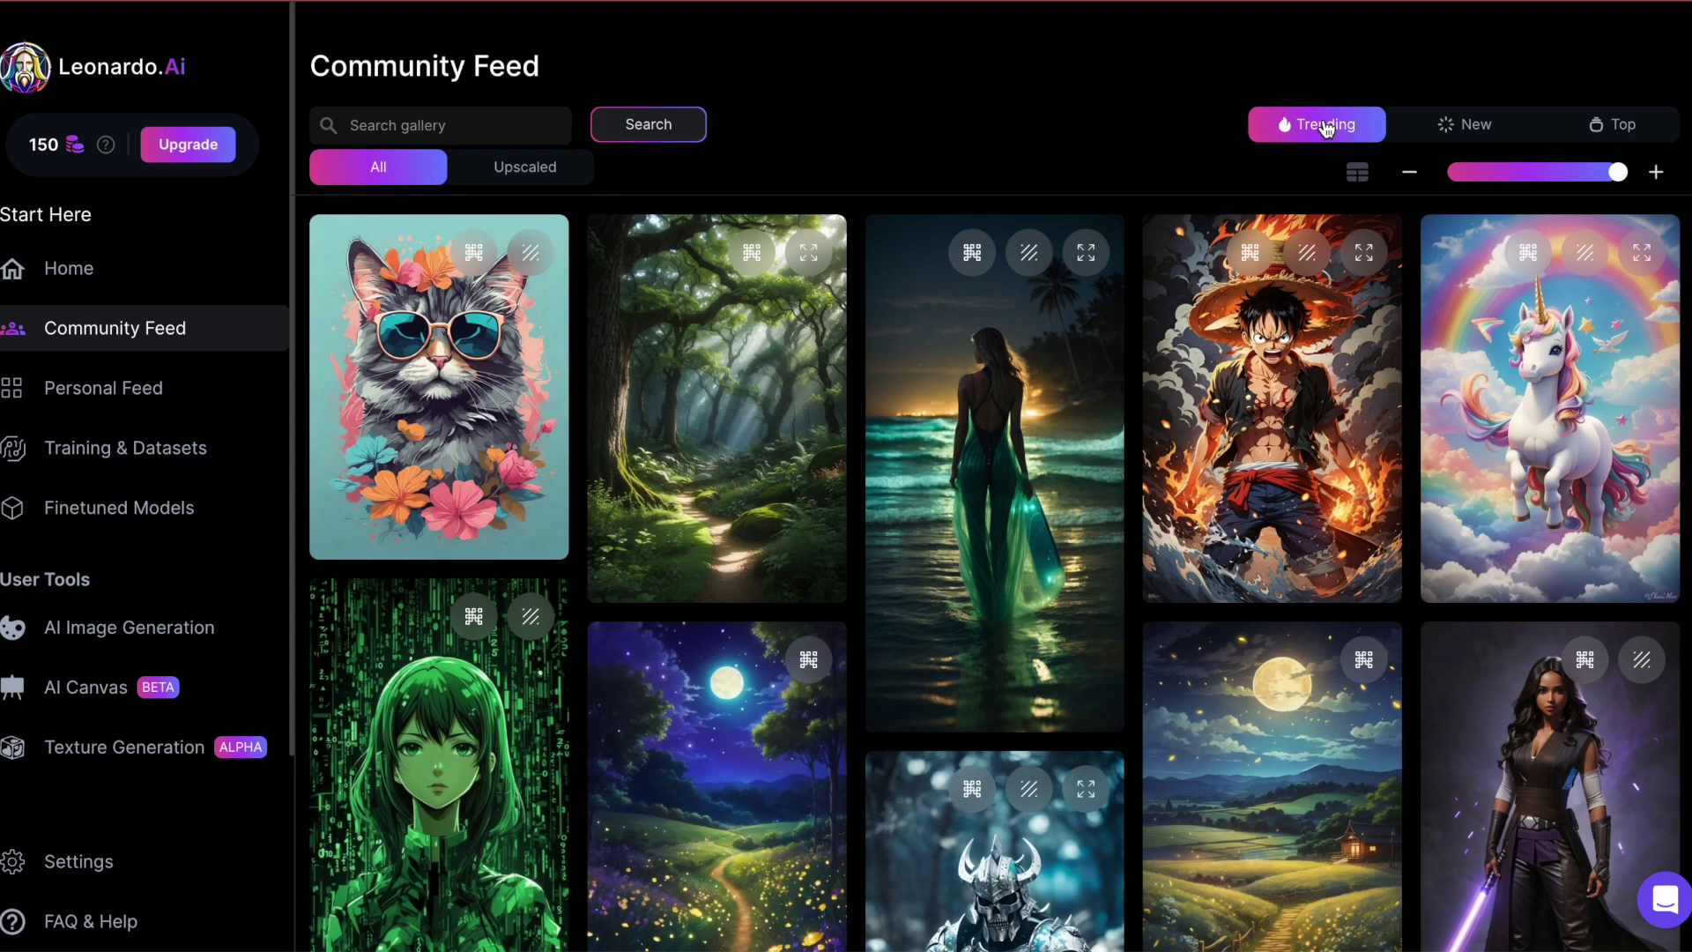
{"action": "left_click", "coordinate": [1525, 842]}
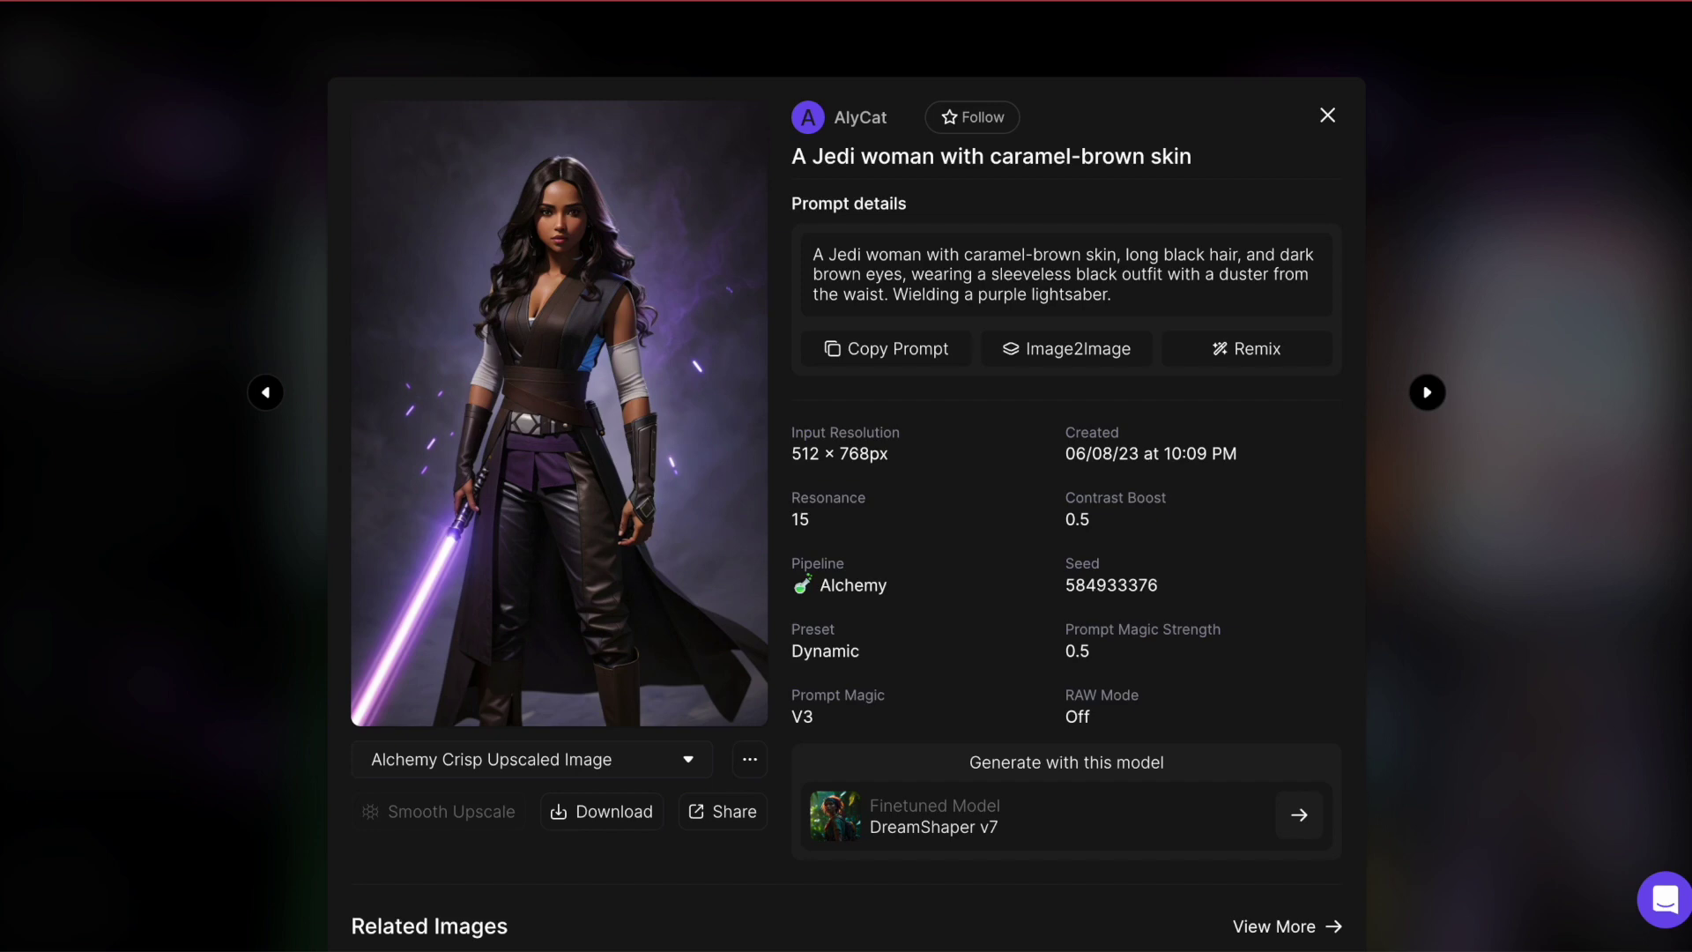
{"action": "key", "text": "Escape"}
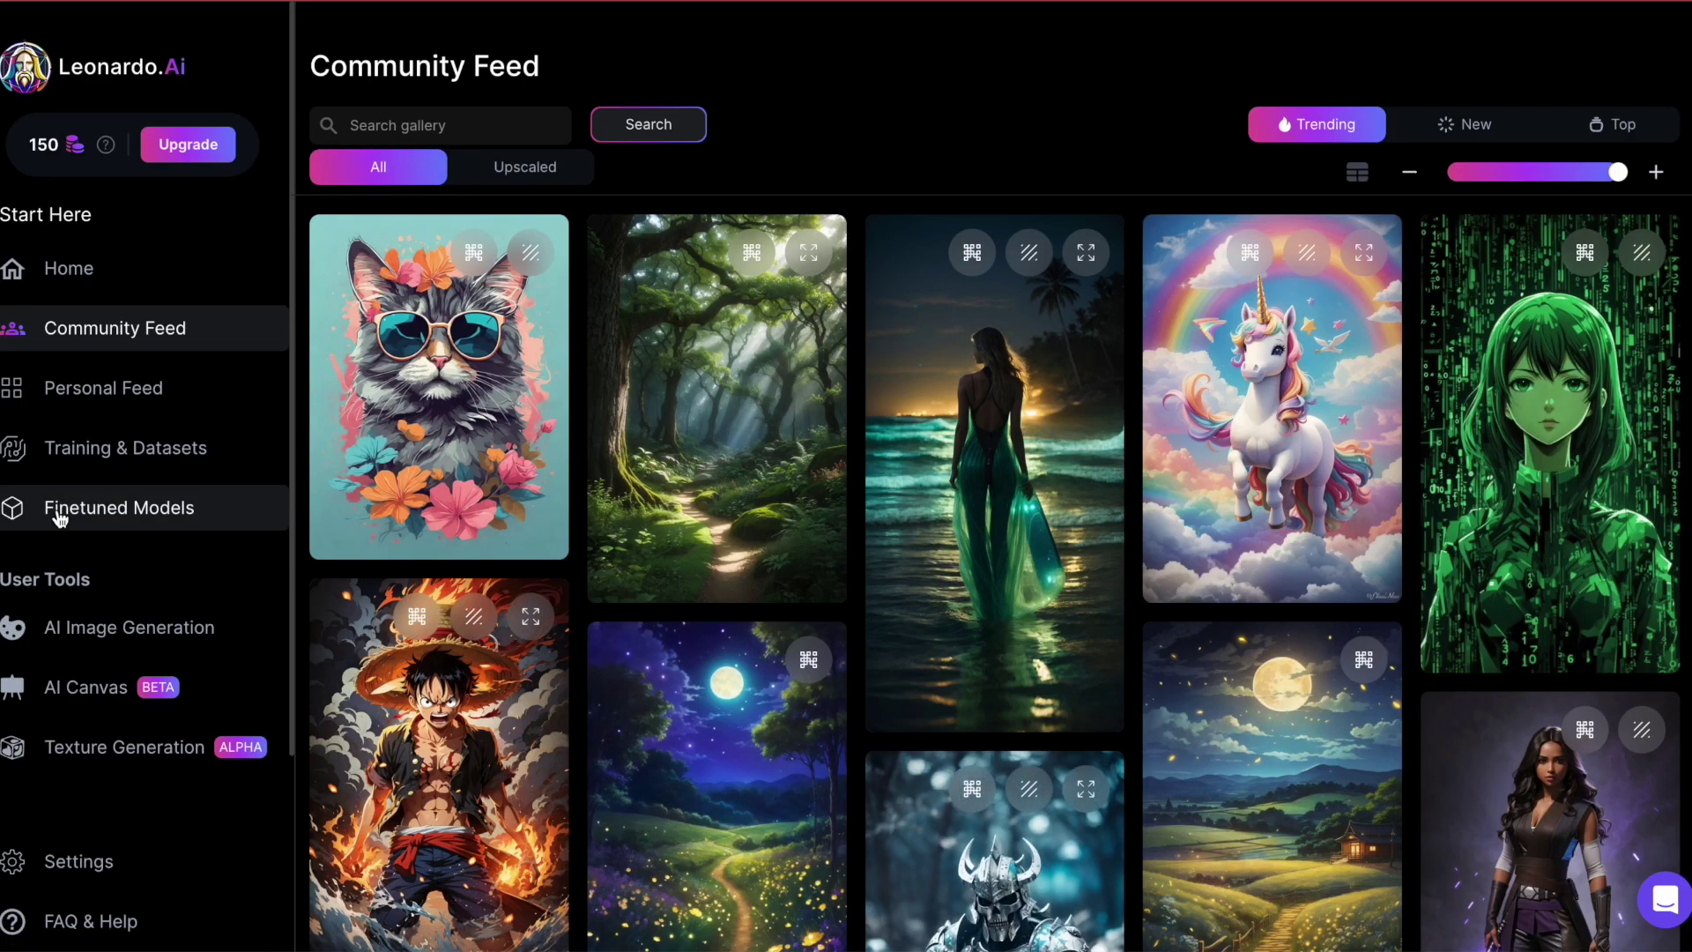
{"action": "left_click", "coordinate": [104, 398]}
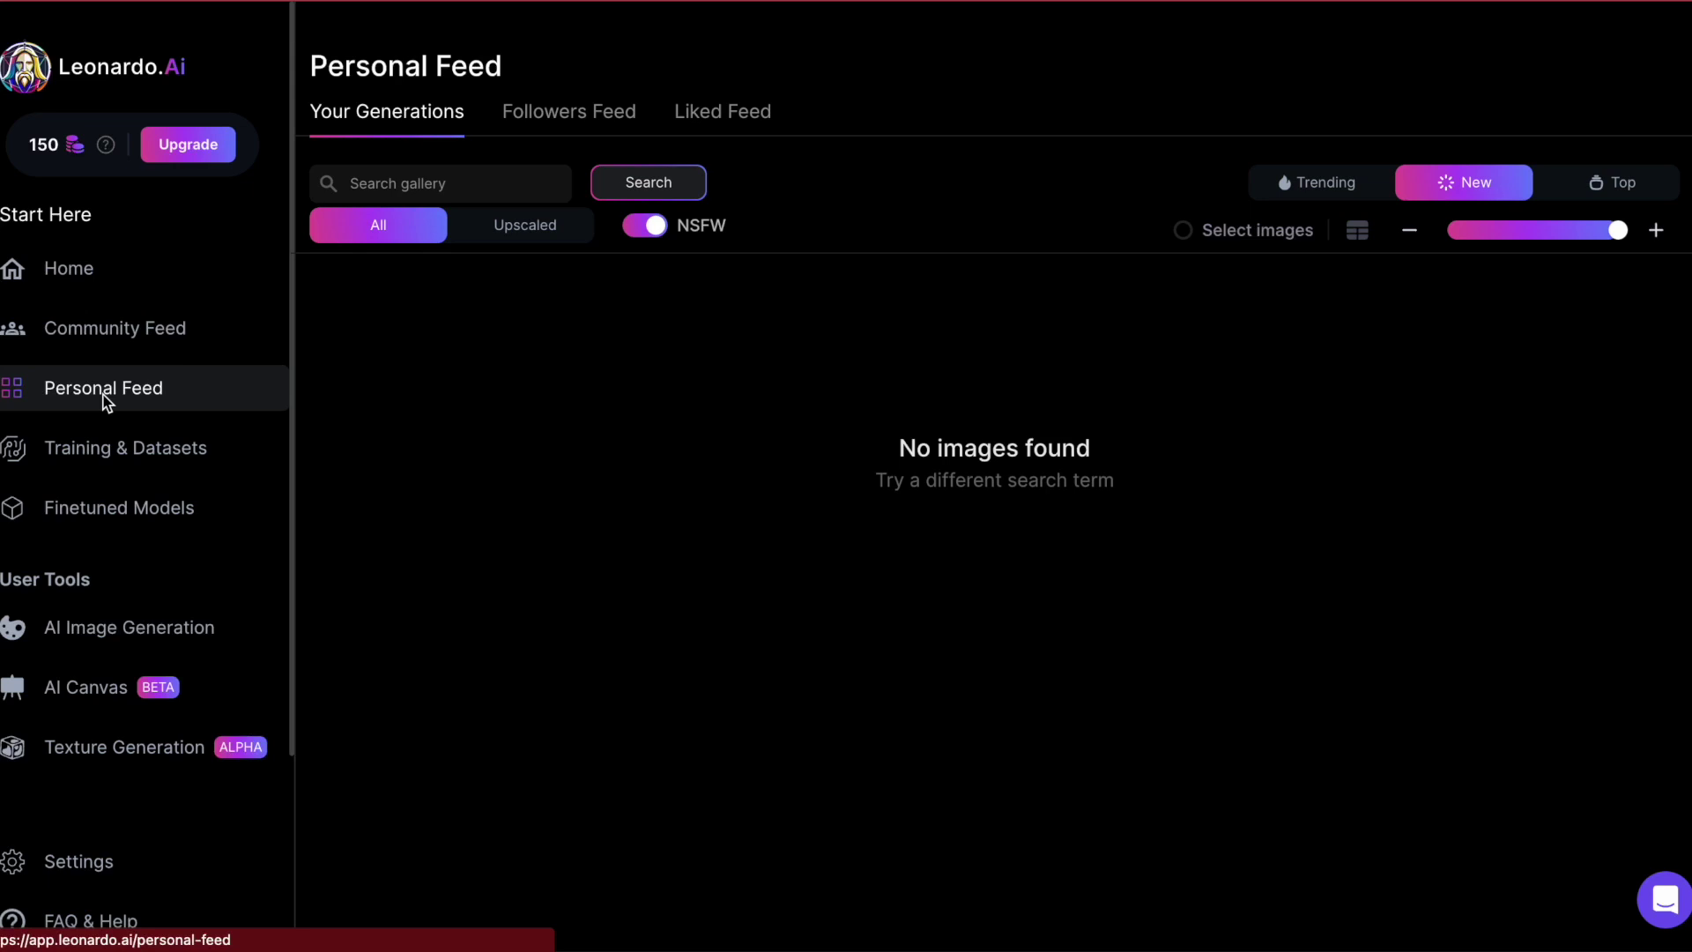
Go from the empty Personal Feed to the Training & Datasets page
{"action": "left_click", "coordinate": [92, 452]}
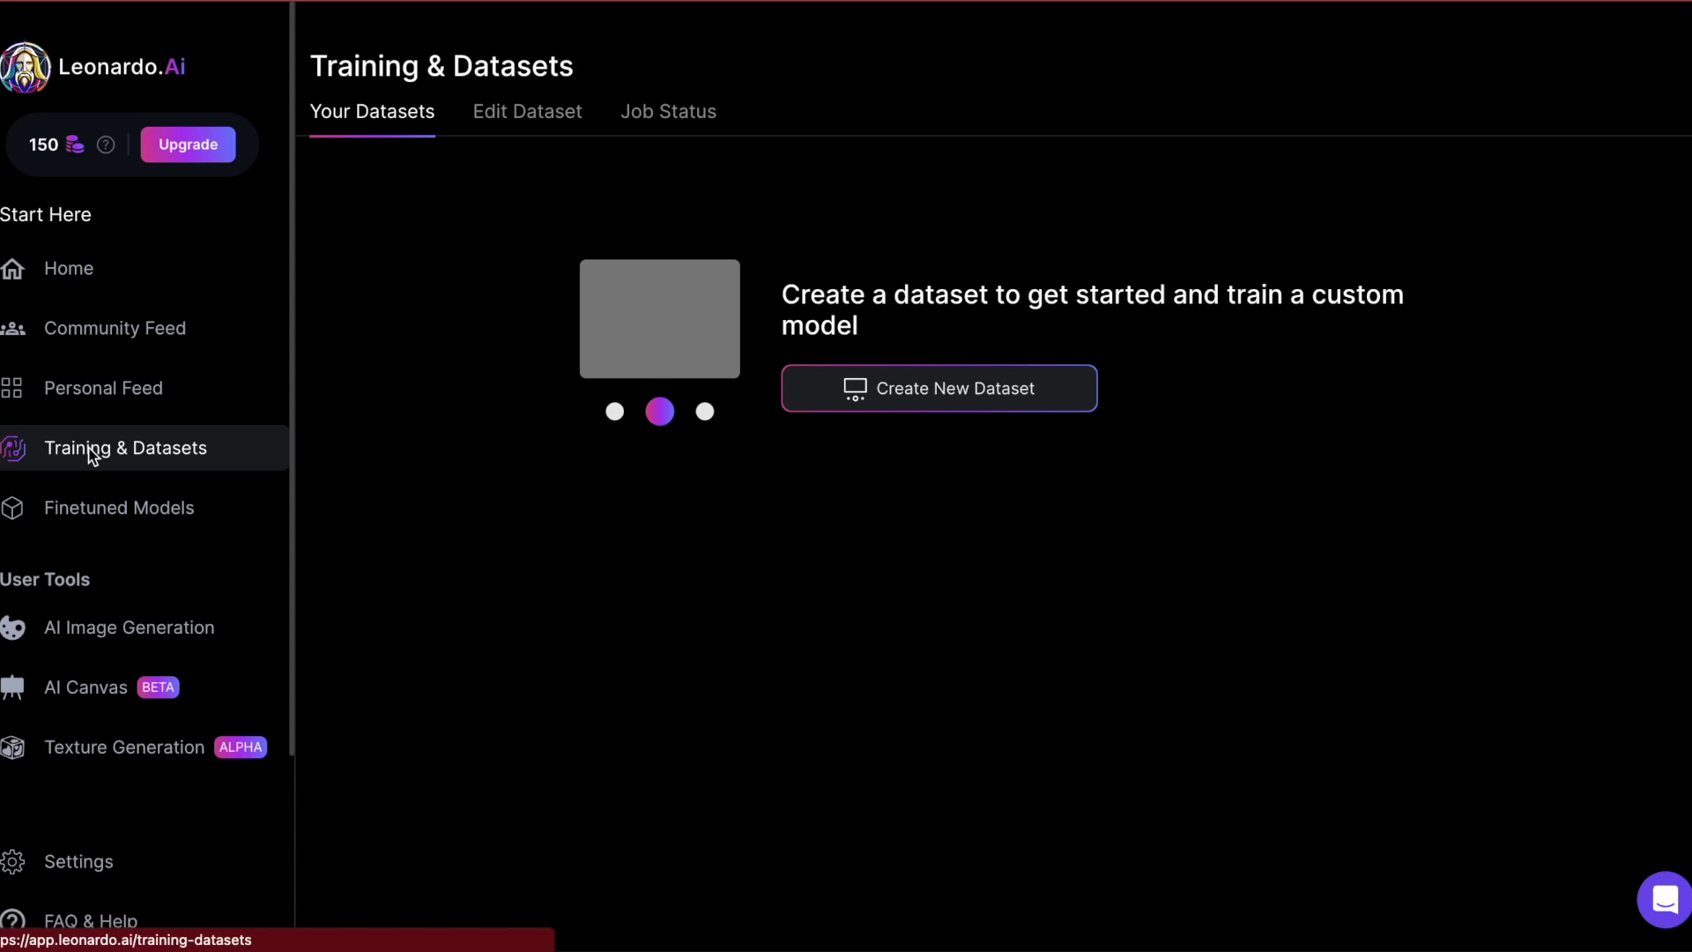
Browse platform models like Absolute Reality v1.6 and DreamShaper v6, then enter AI Image Generation
{"action": "left_click", "coordinate": [97, 507]}
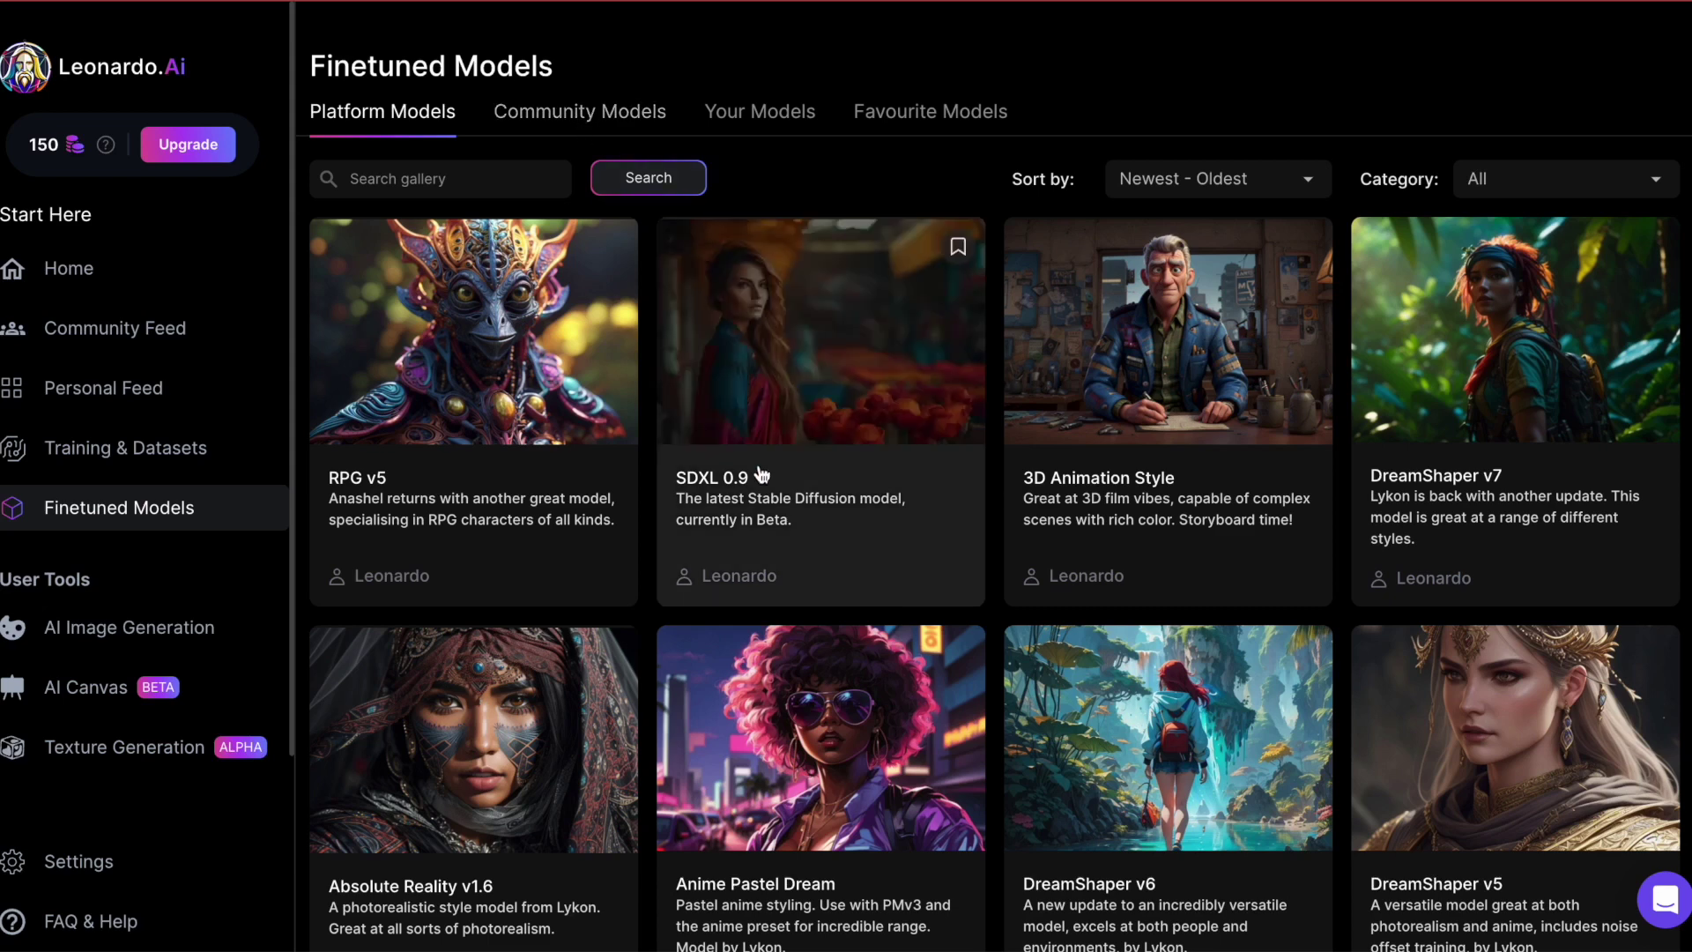
{"action": "scroll", "coordinate": [794, 646], "scroll_direction": "down", "scroll_amount": 1}
{"action": "scroll", "coordinate": [794, 646], "scroll_direction": "down", "scroll_amount": 2}
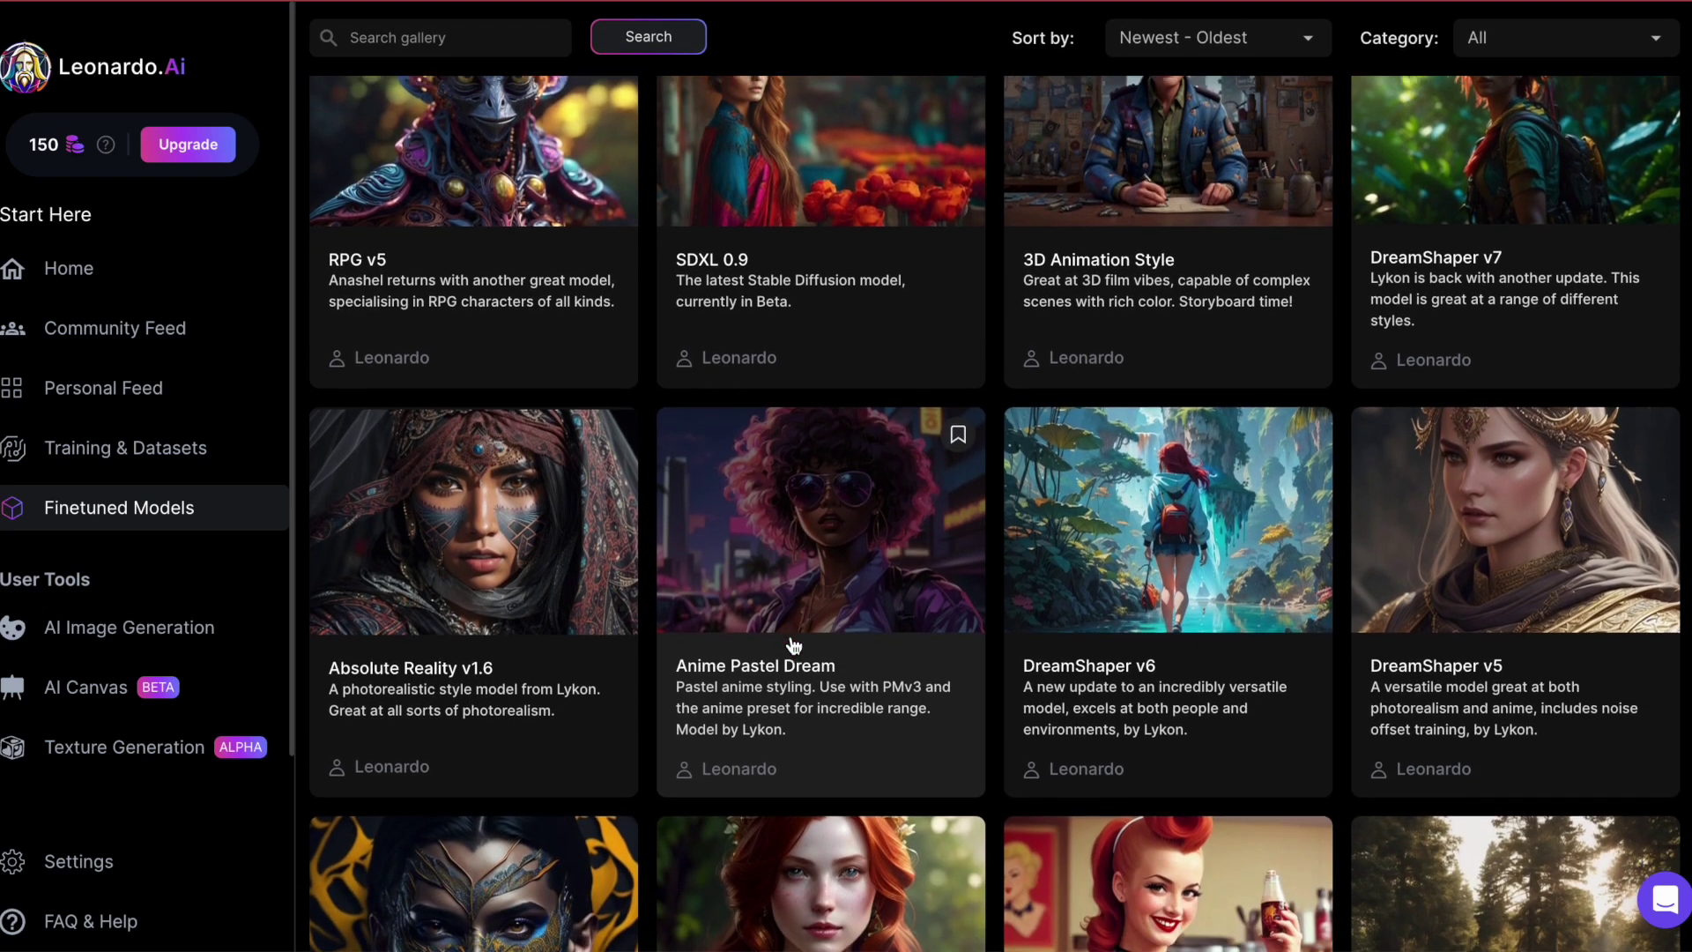
{"action": "scroll", "coordinate": [794, 645], "scroll_direction": "down", "scroll_amount": 1}
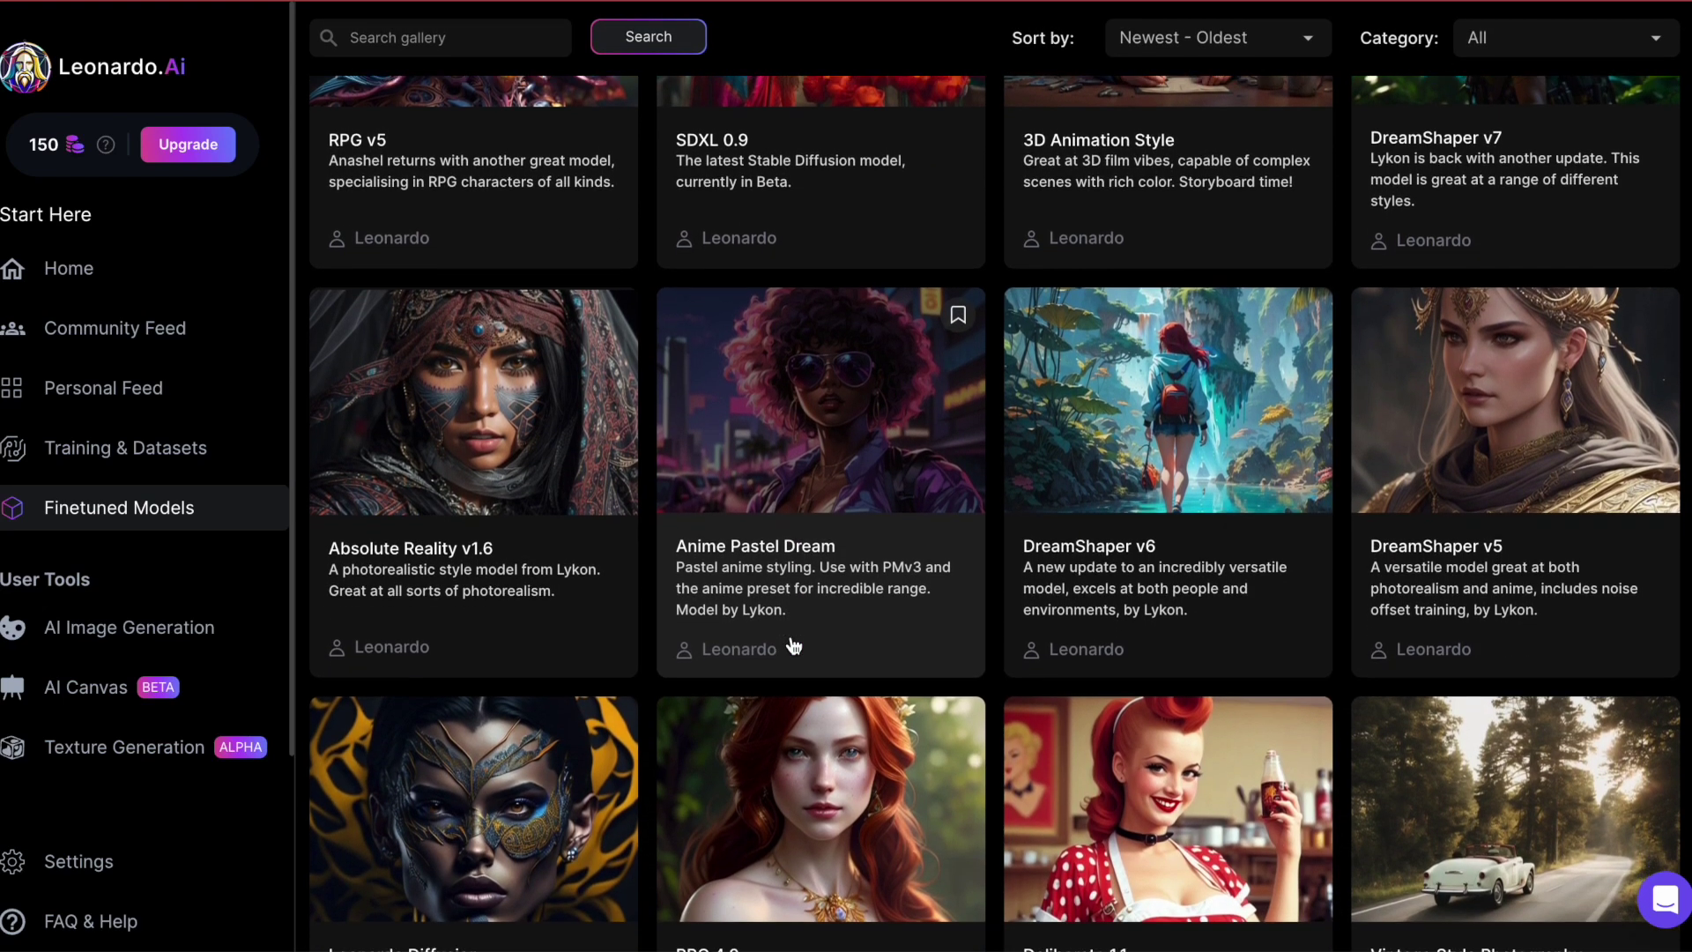
{"action": "scroll", "coordinate": [793, 646], "scroll_direction": "up", "scroll_amount": 4}
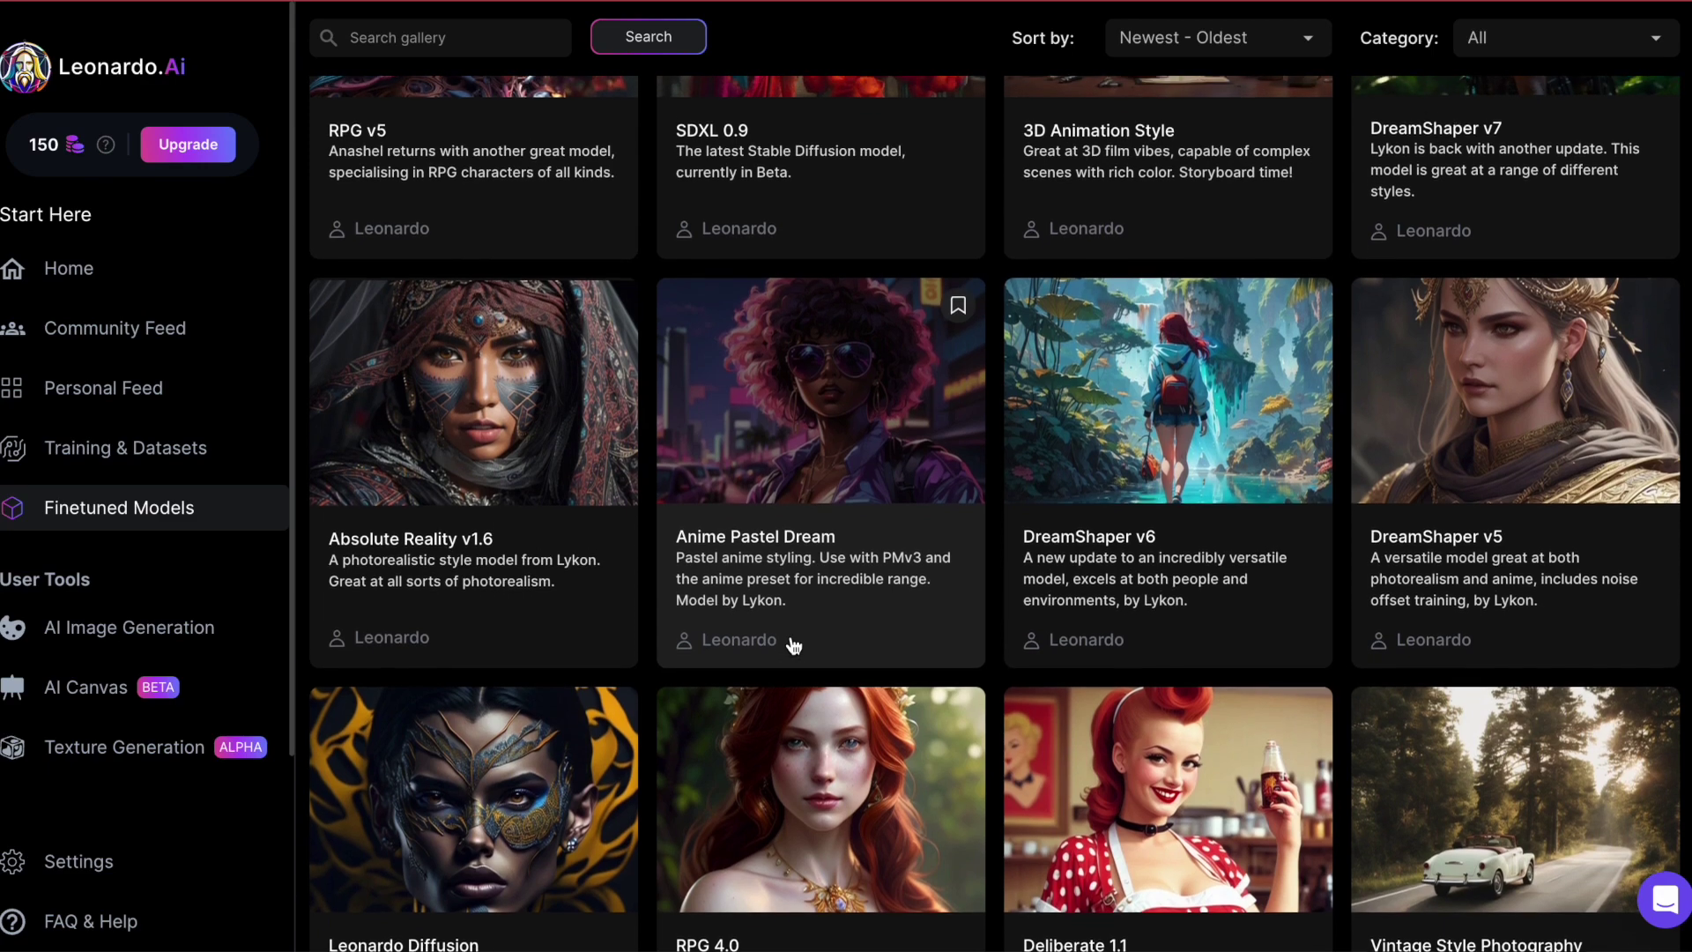
{"action": "scroll", "coordinate": [794, 646], "scroll_direction": "down", "scroll_amount": 1}
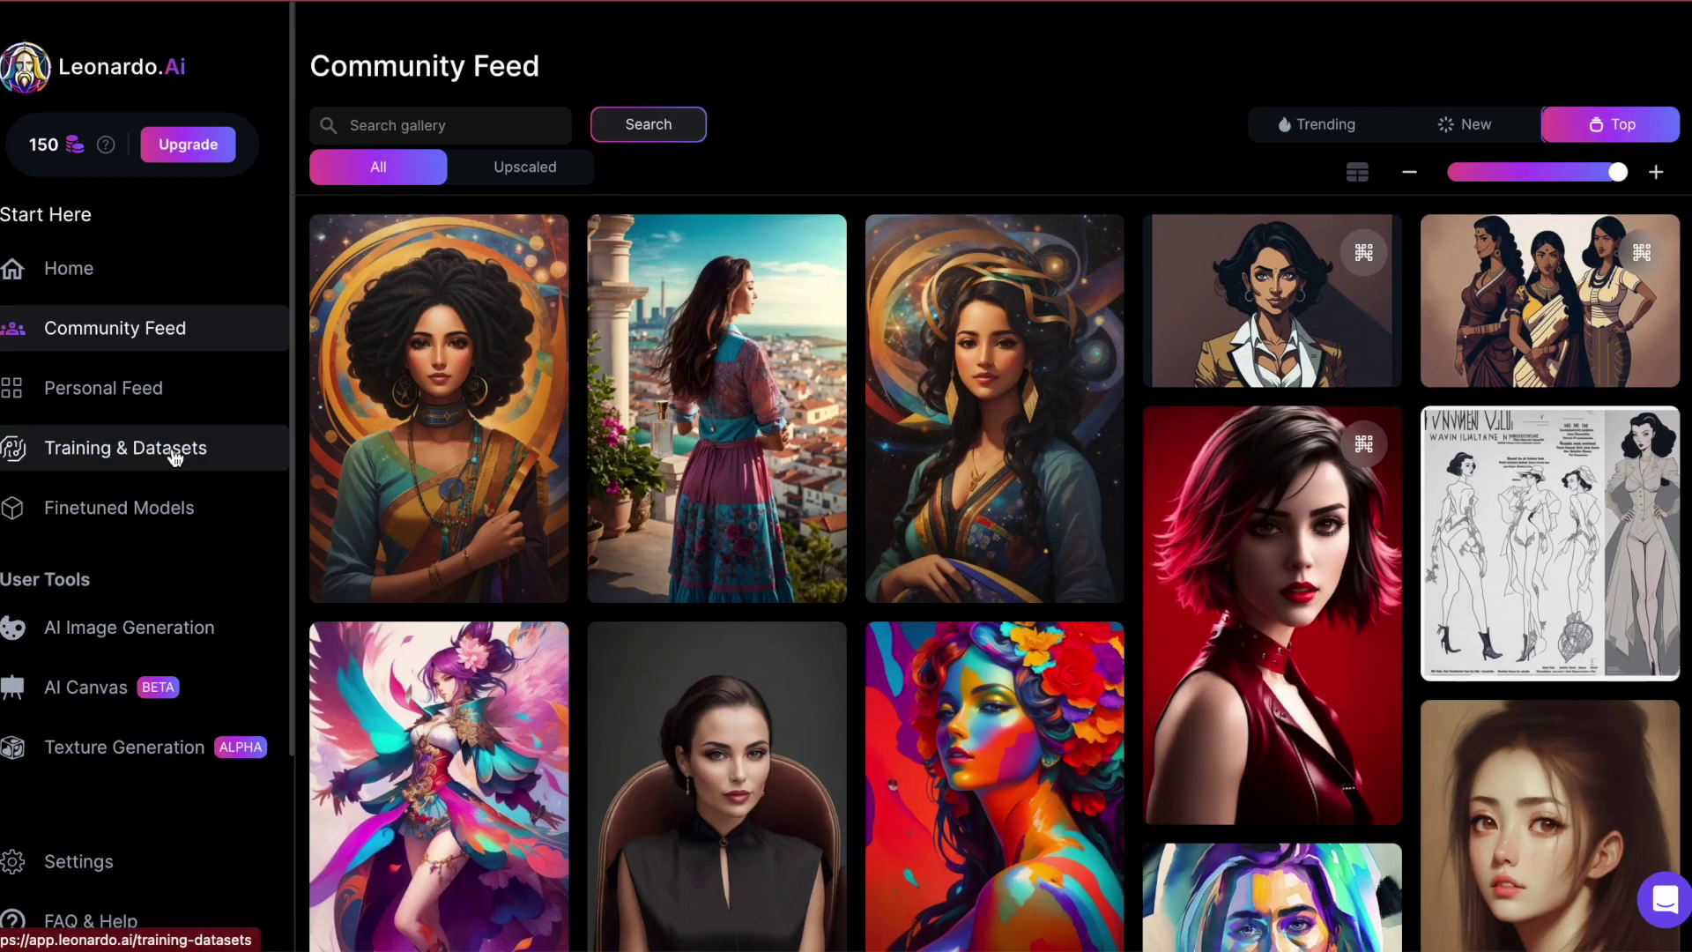
{"action": "left_click", "coordinate": [197, 626]}
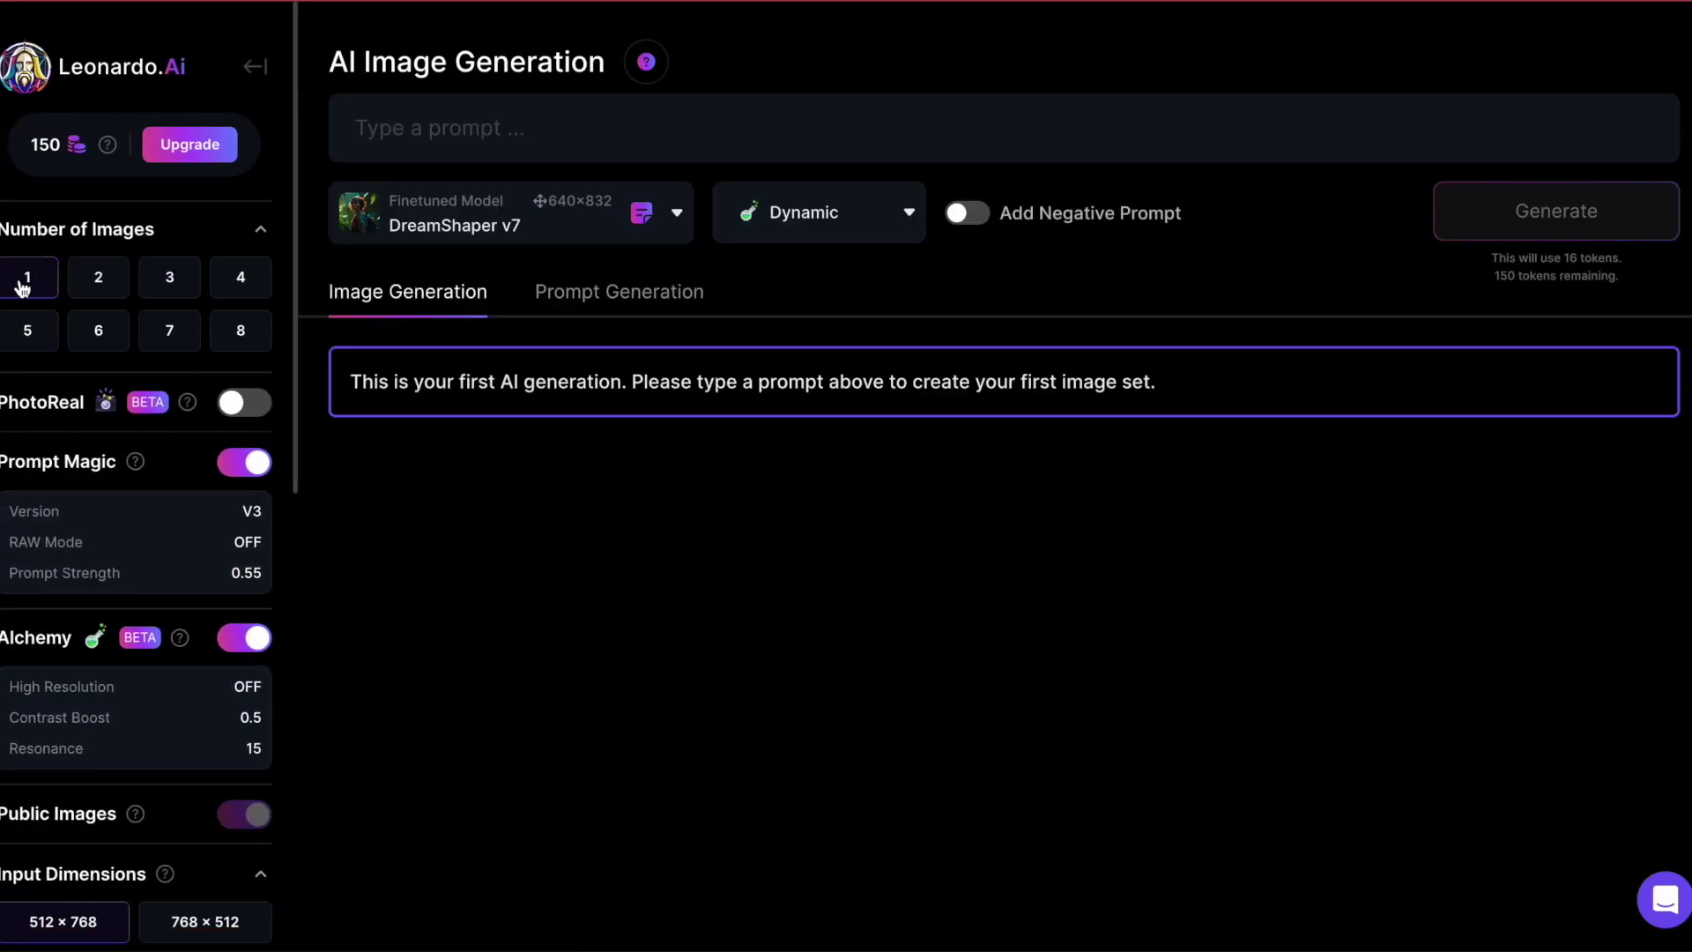
{"action": "scroll", "coordinate": [62, 564], "scroll_direction": "down", "scroll_amount": 8}
{"action": "scroll", "coordinate": [65, 546], "scroll_direction": "down", "scroll_amount": 3}
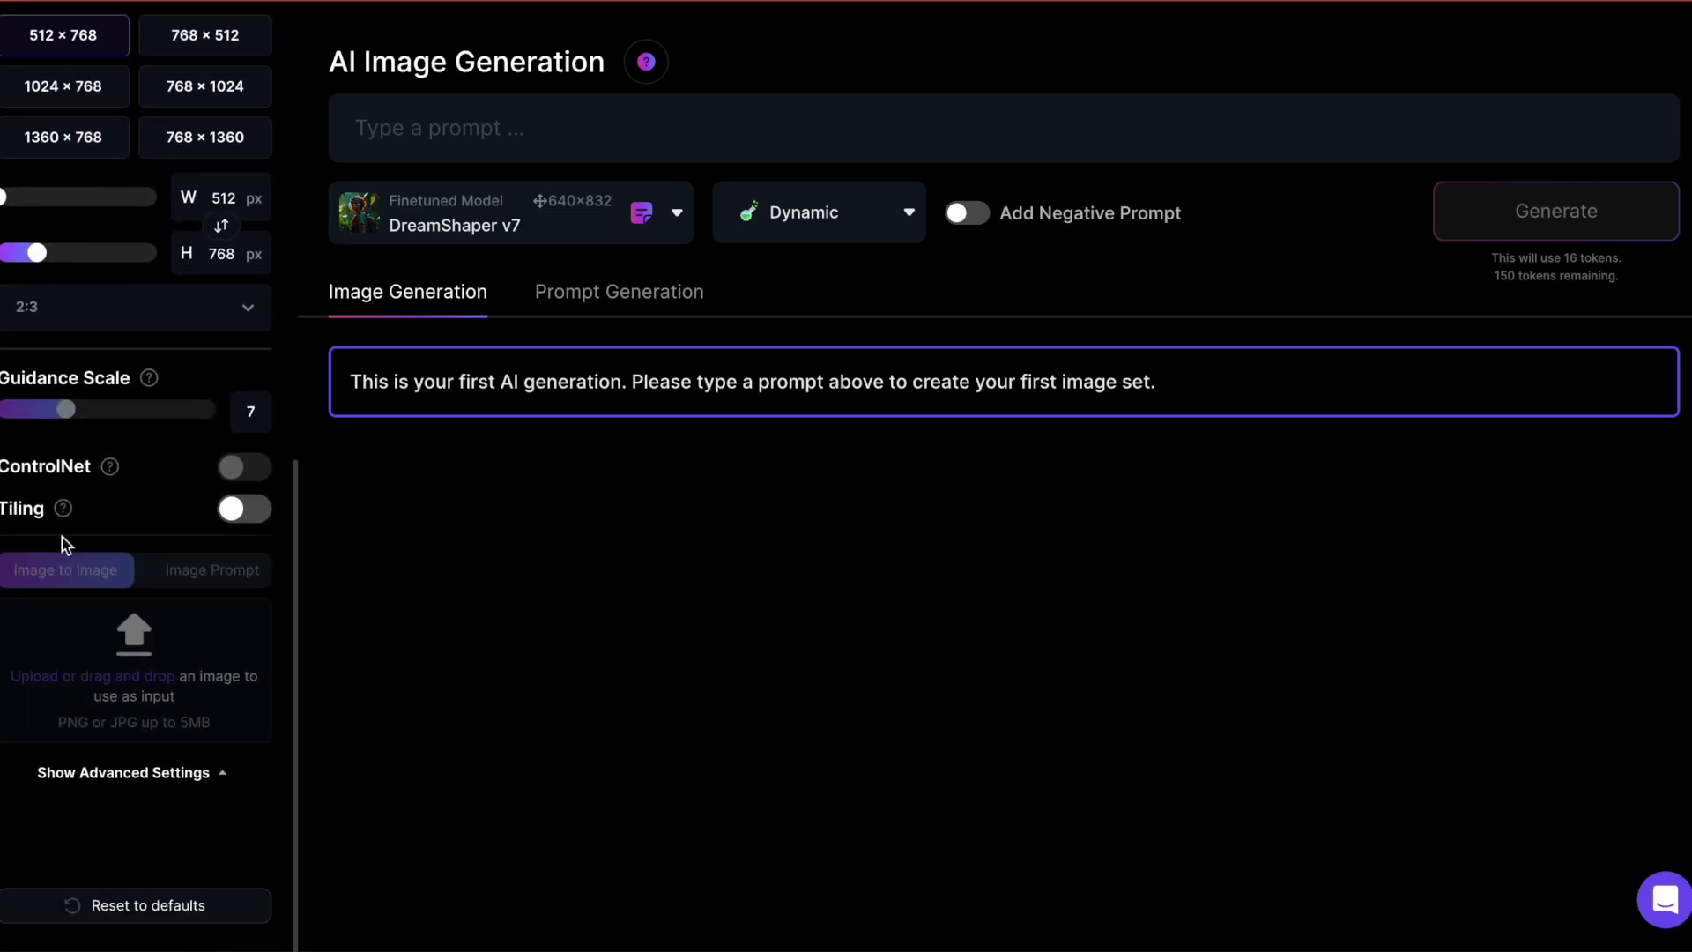
{"action": "scroll", "coordinate": [62, 537], "scroll_direction": "up", "scroll_amount": 6}
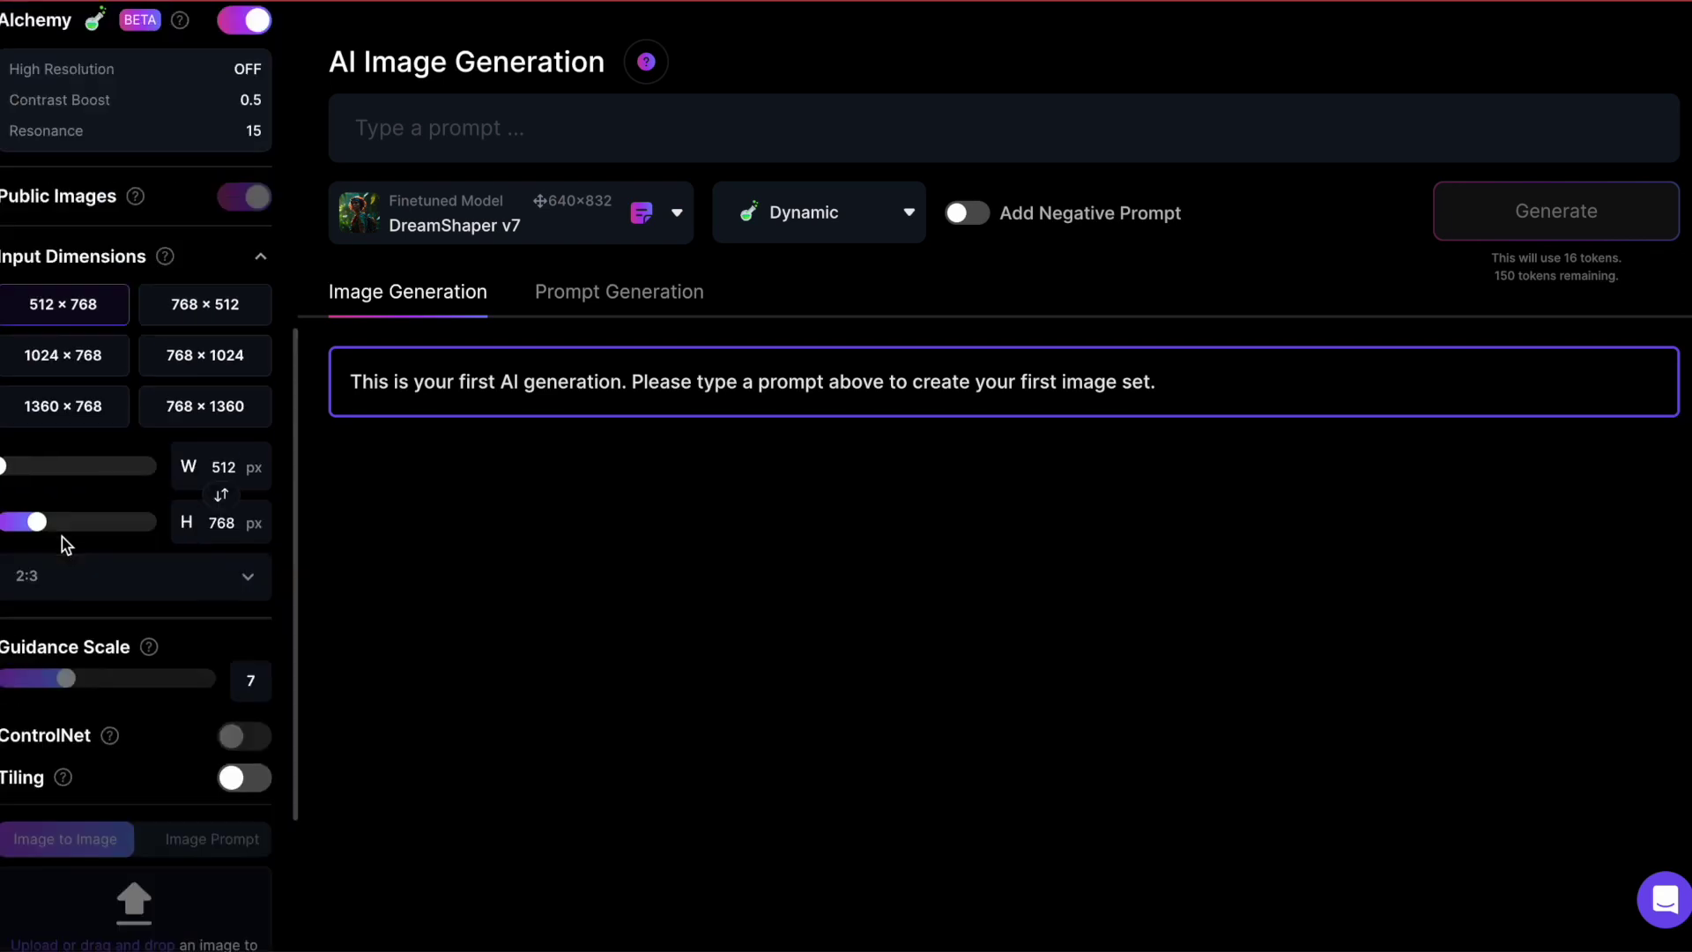
{"action": "mouse_move", "coordinate": [137, 453]}
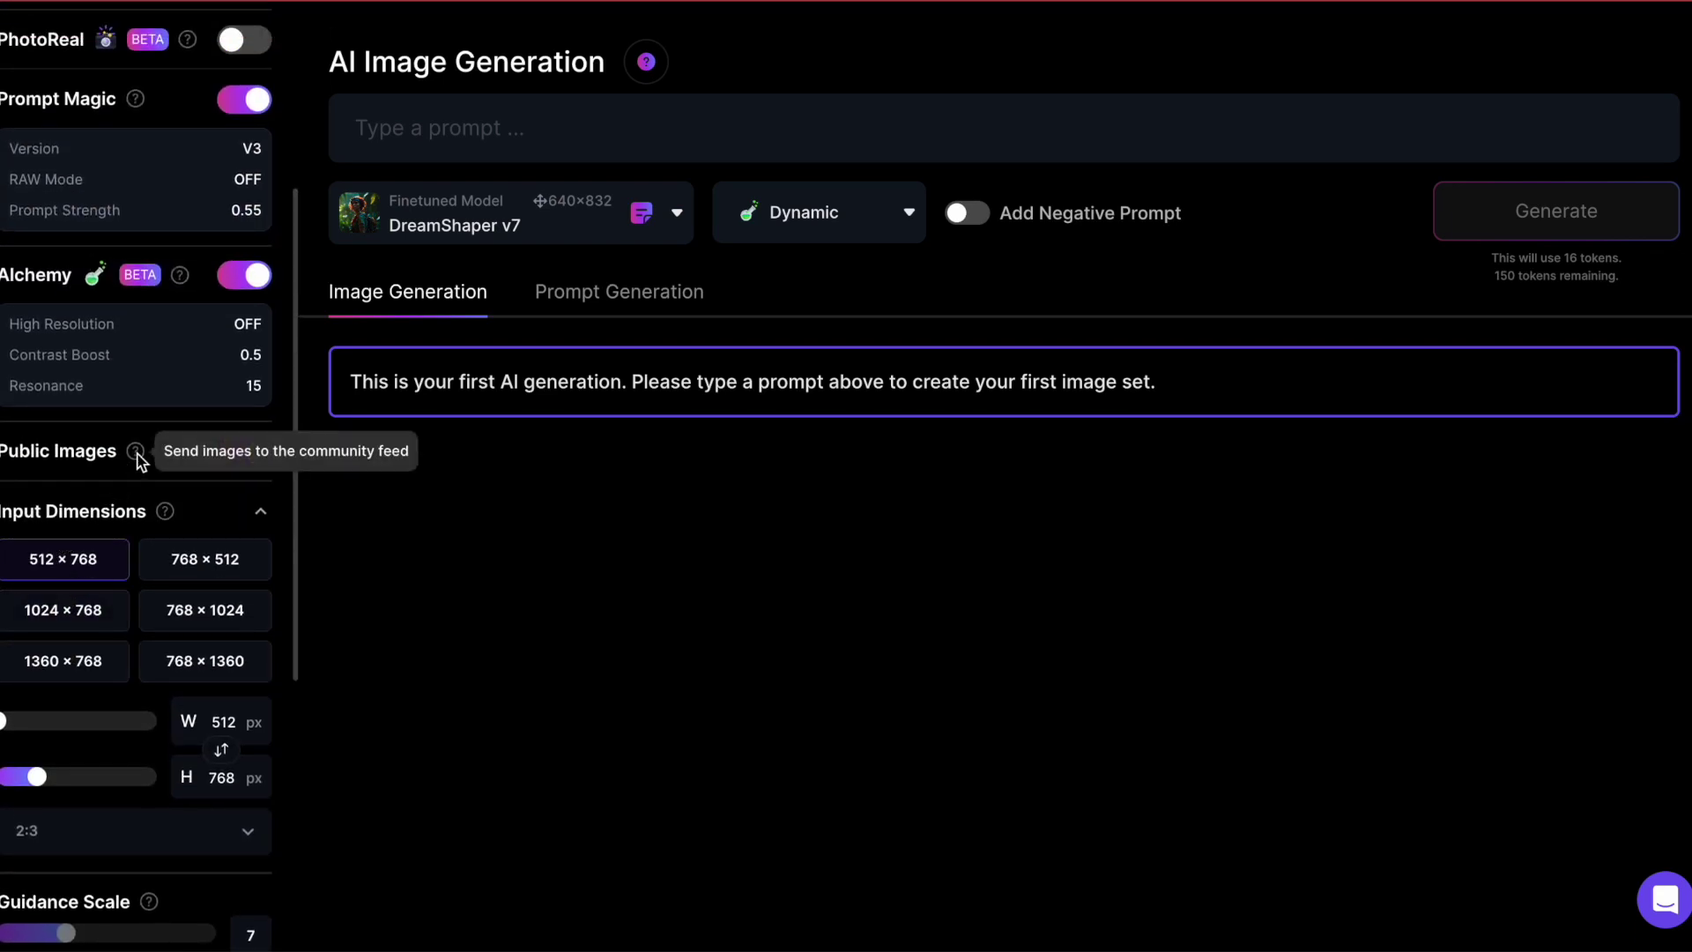
{"action": "mouse_move", "coordinate": [238, 460]}
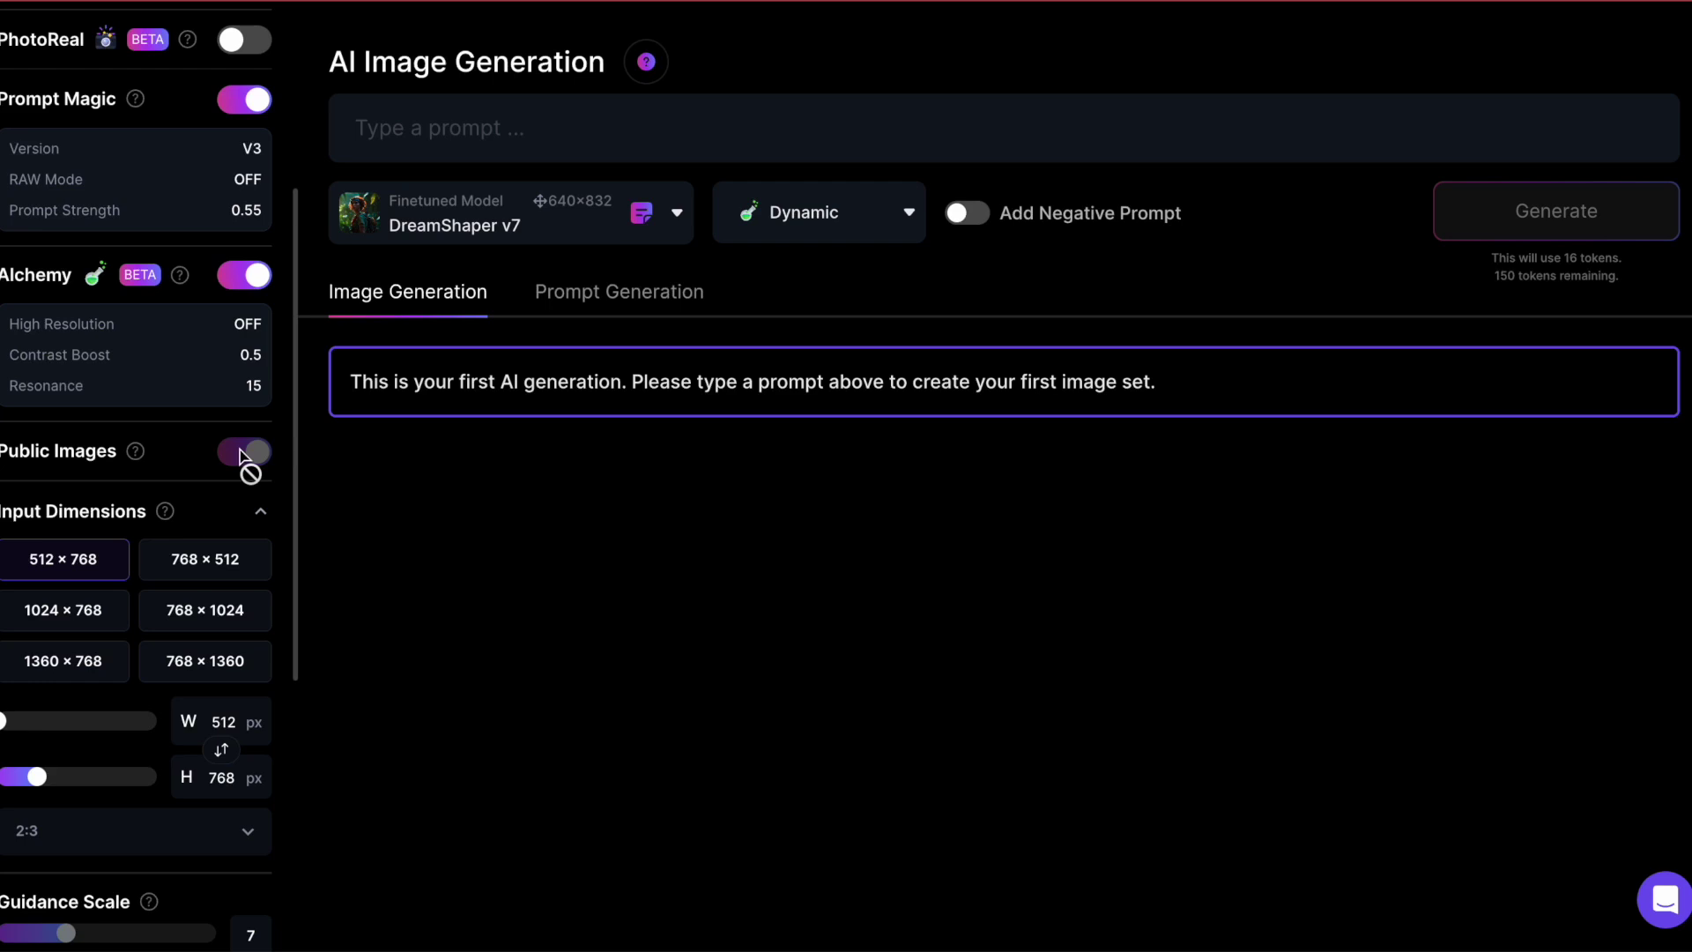
{"action": "left_click", "coordinate": [737, 125]}
{"action": "type", "text": "a"}
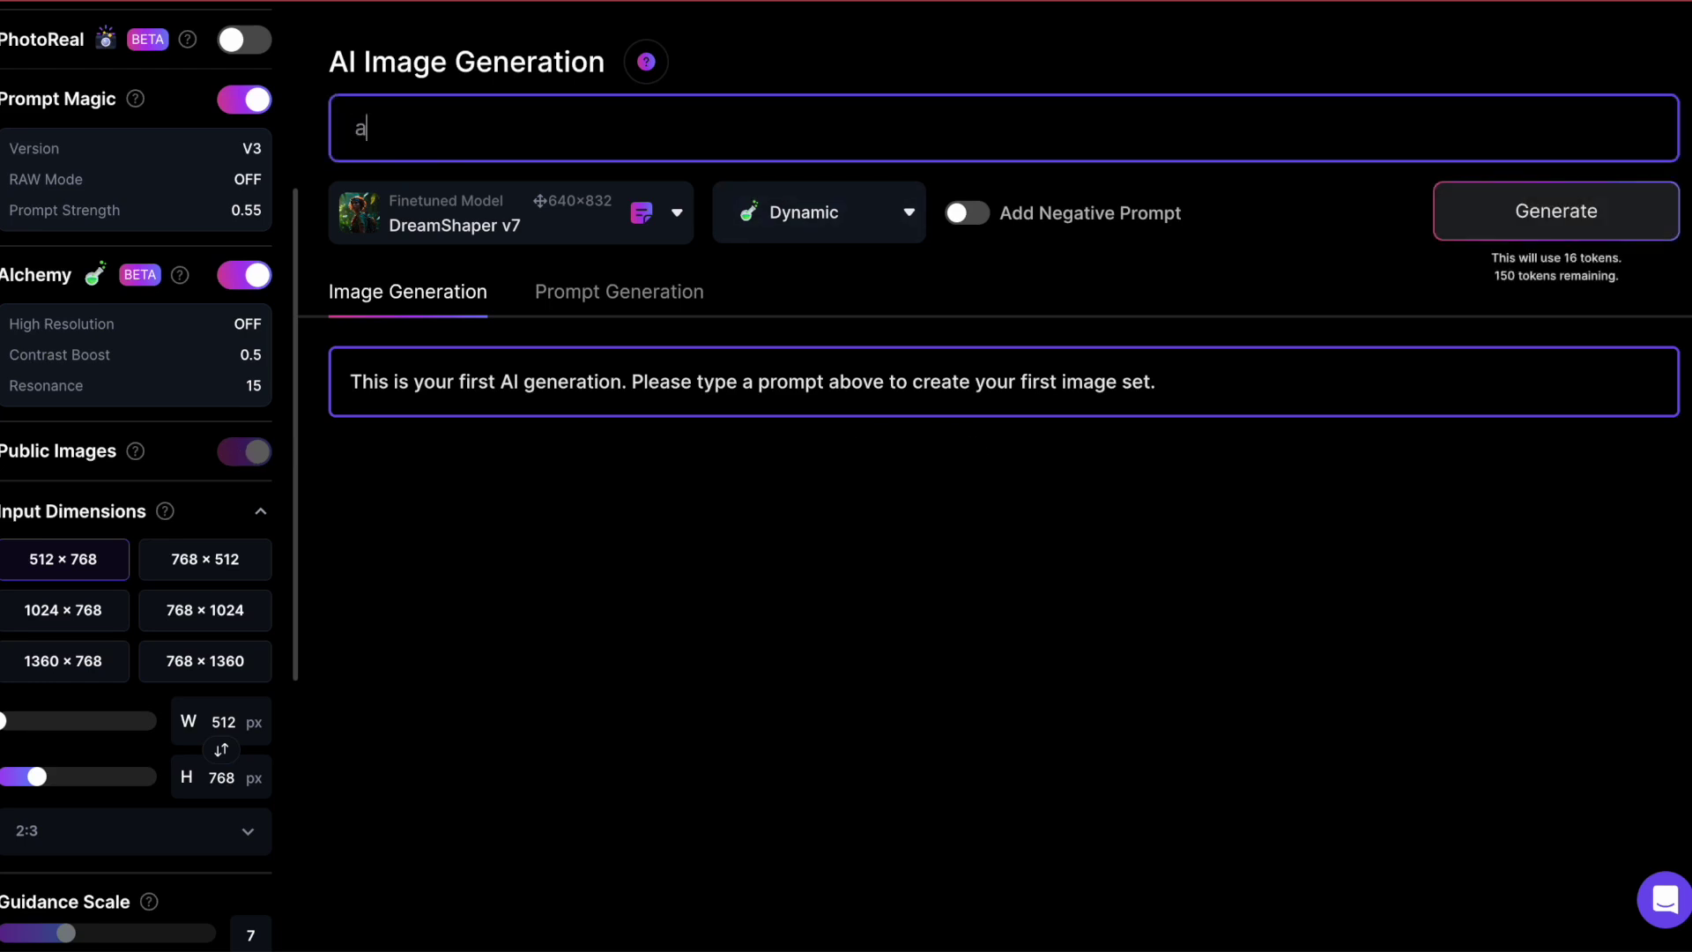
{"action": "type", "text": " beautiful young dark haired woman "}
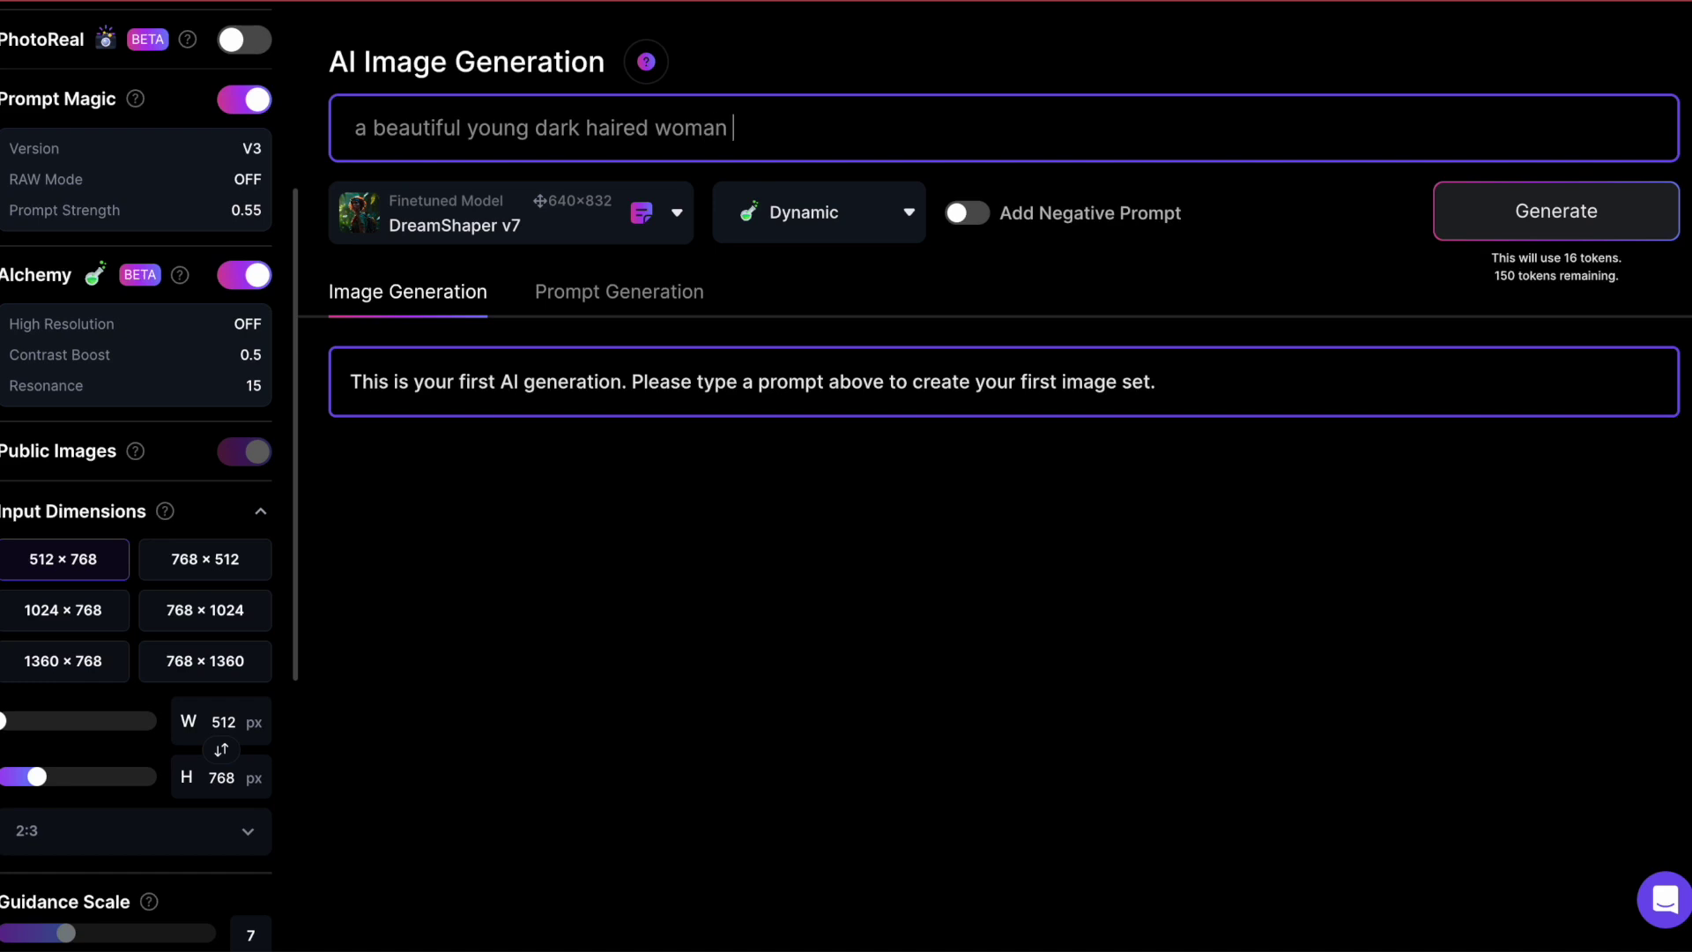
{"action": "type", "text": "in front of a city skyline, "}
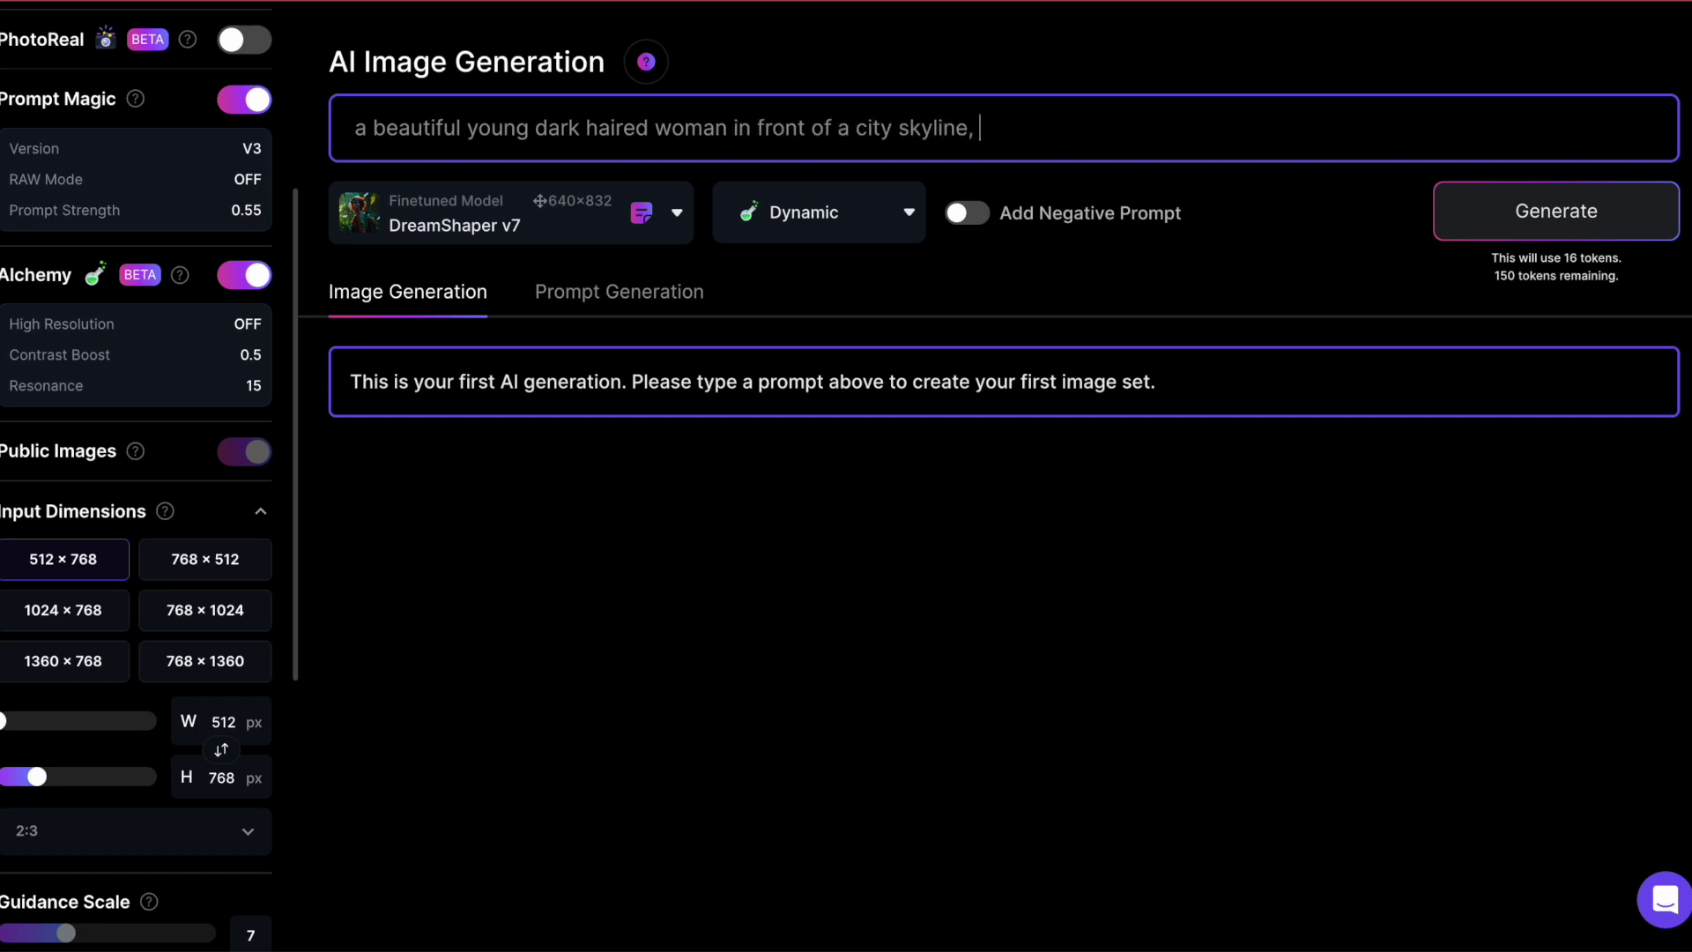
{"action": "type", "text": "photorealistic"}
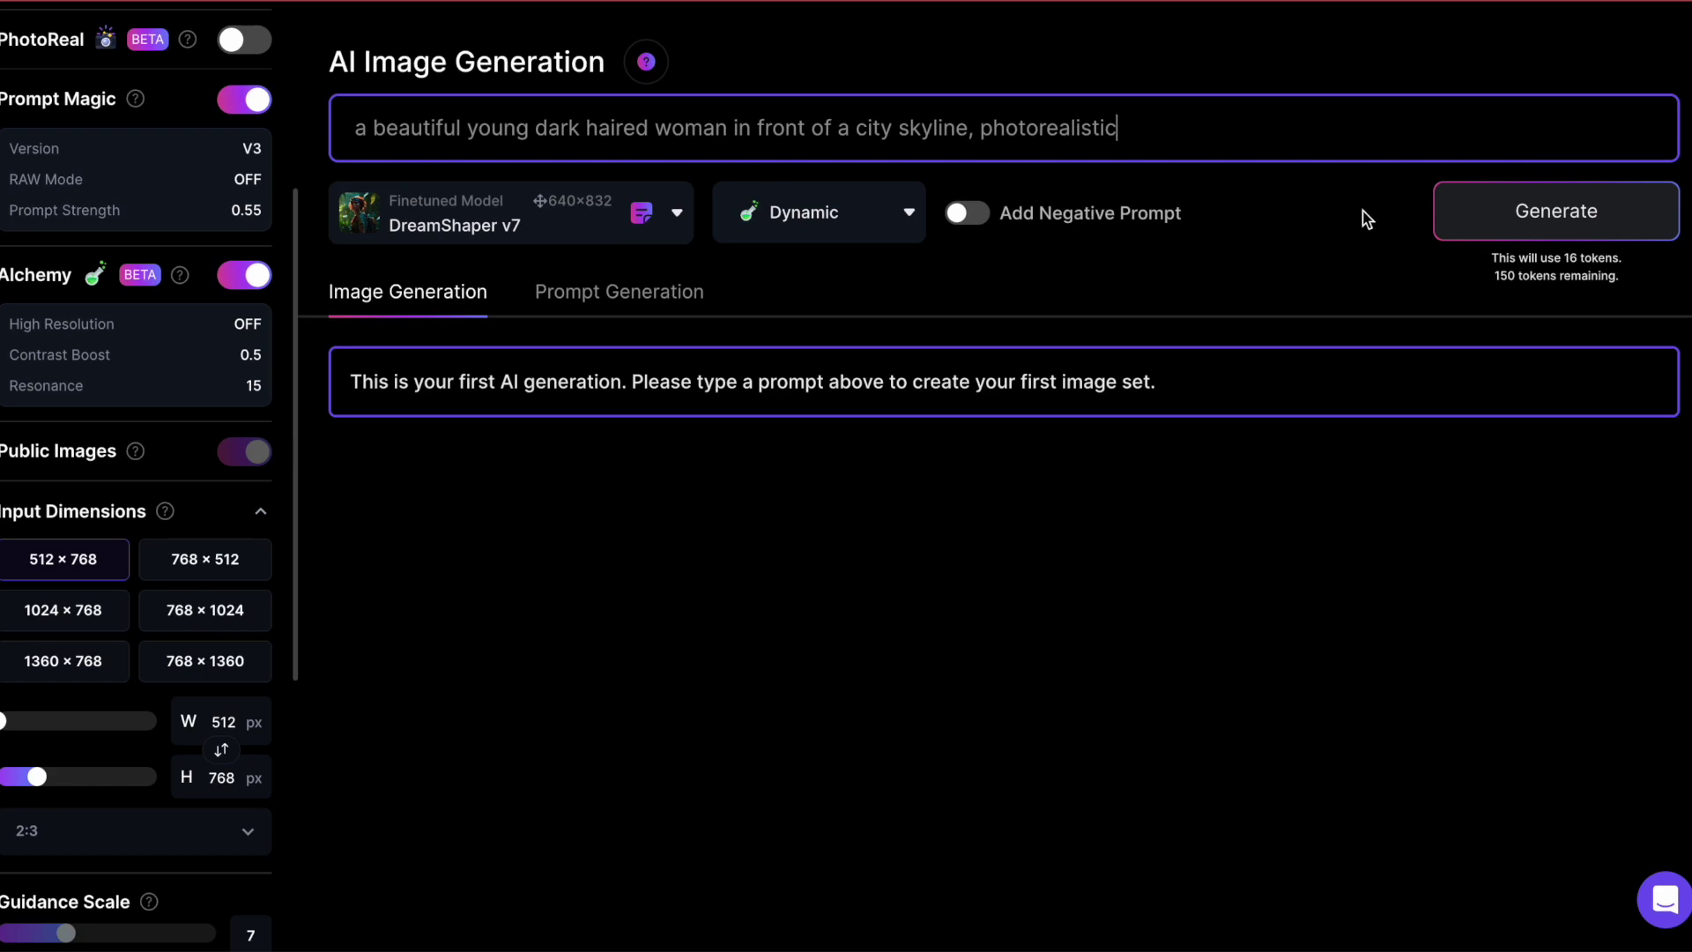
Generate the dark-haired woman before a city skyline portrait and view it full size
{"action": "left_click", "coordinate": [1512, 232]}
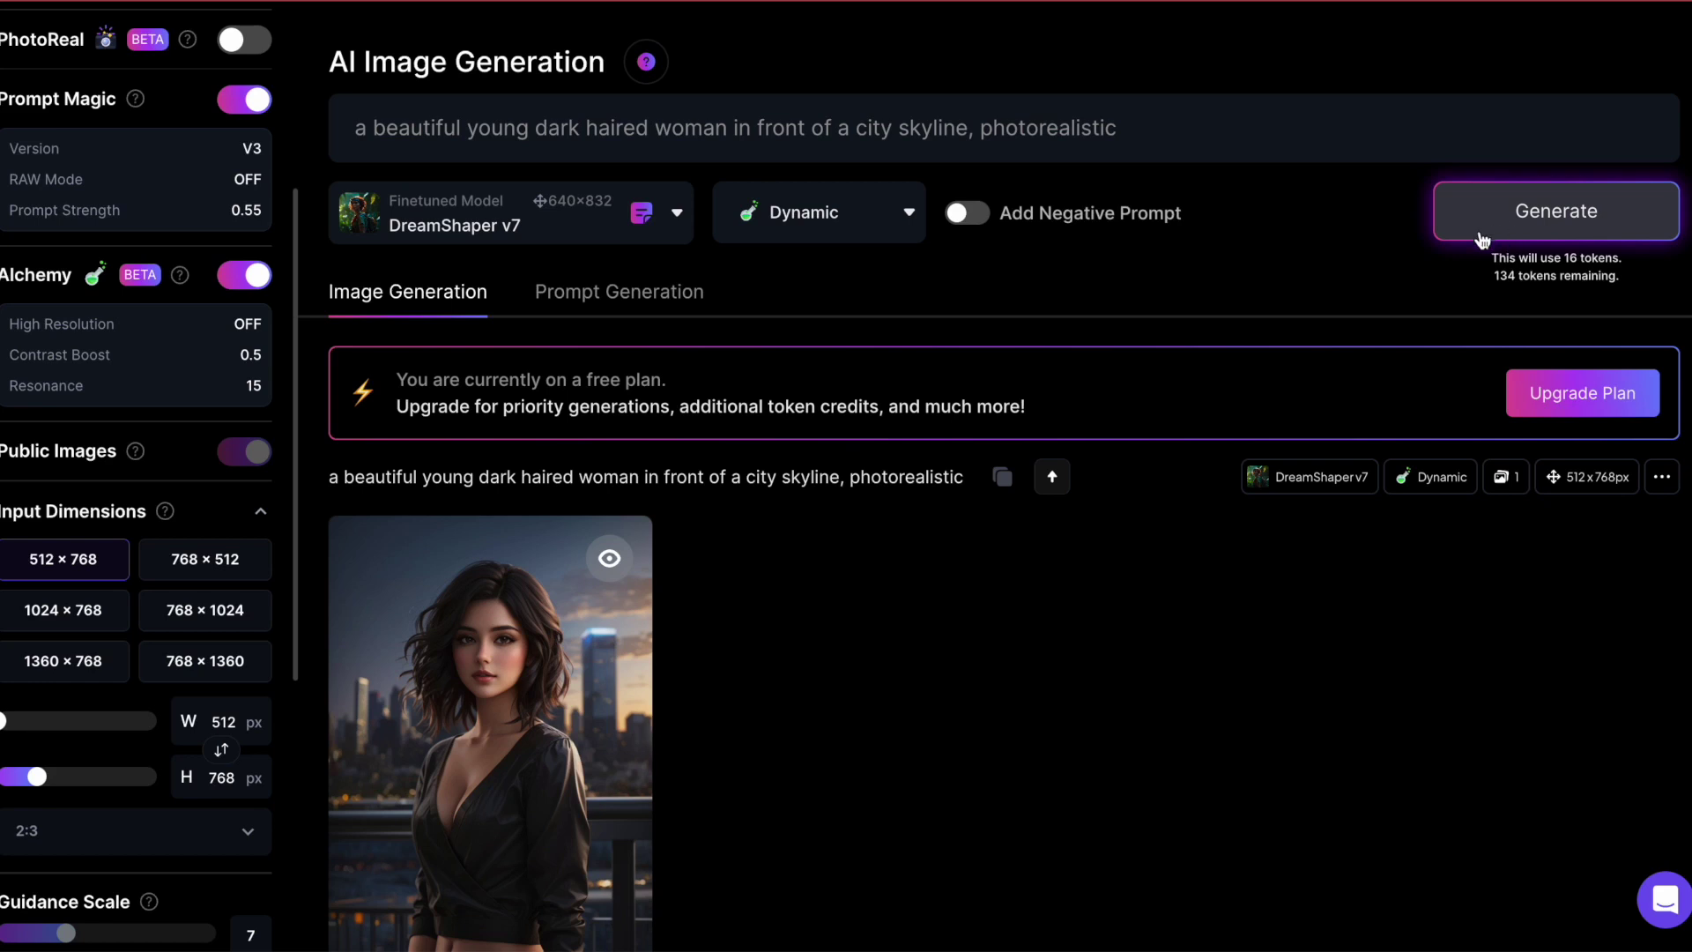
{"action": "scroll", "coordinate": [1314, 573], "scroll_direction": "down", "scroll_amount": 1}
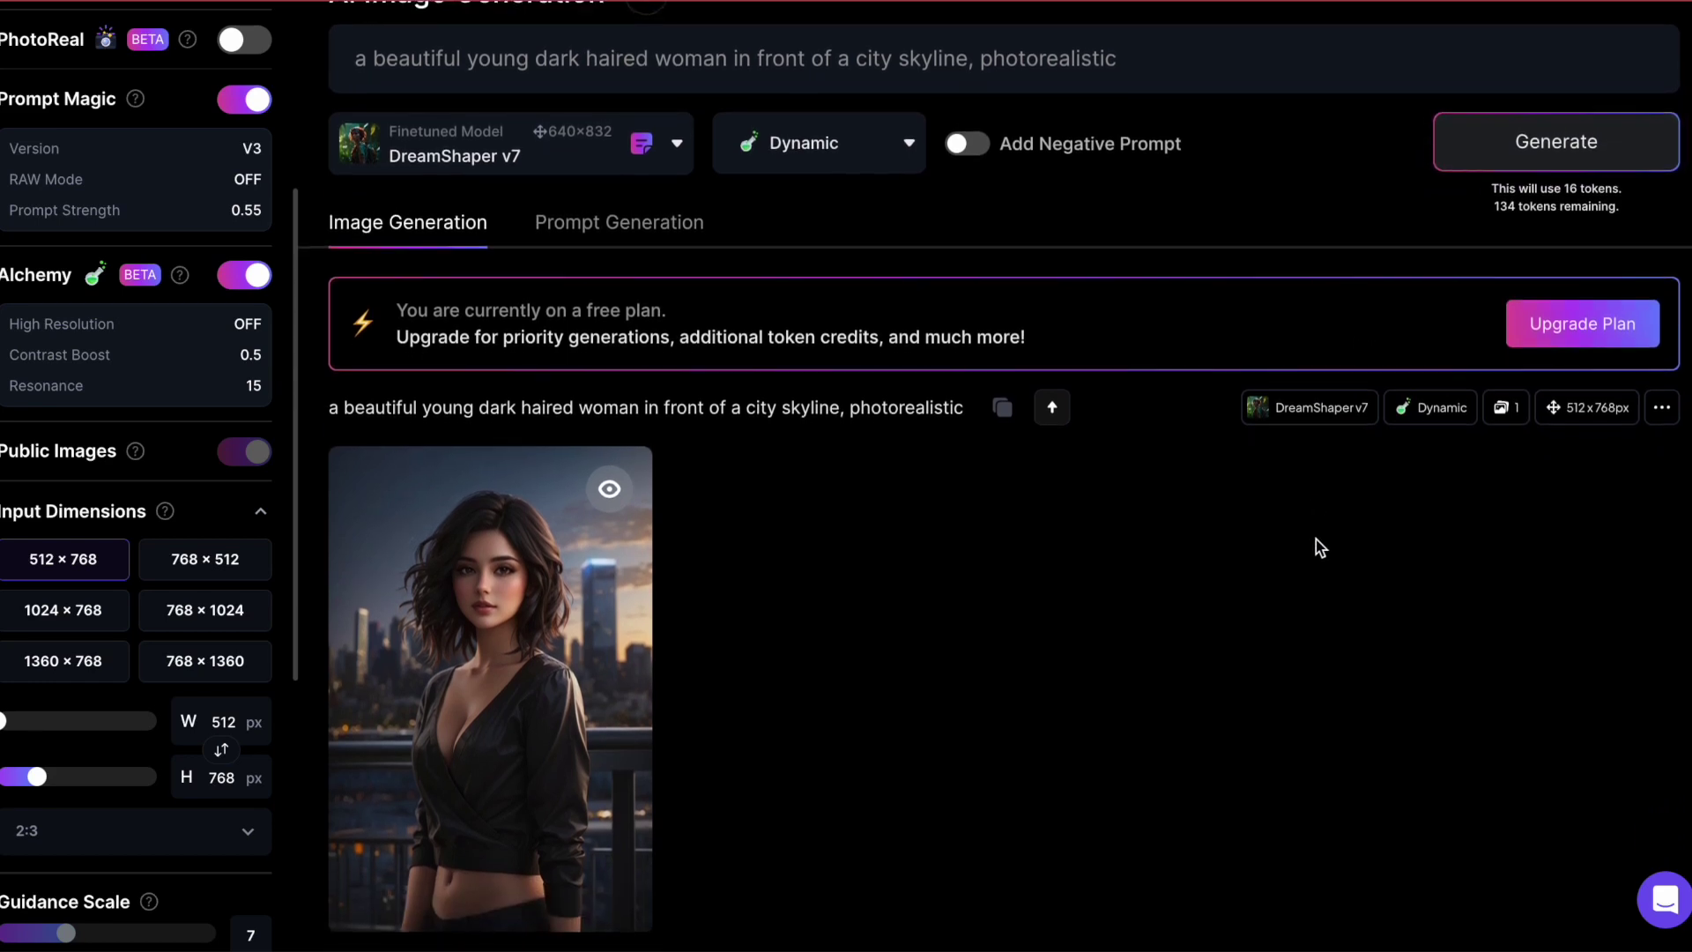
{"action": "mouse_move", "coordinate": [542, 619]}
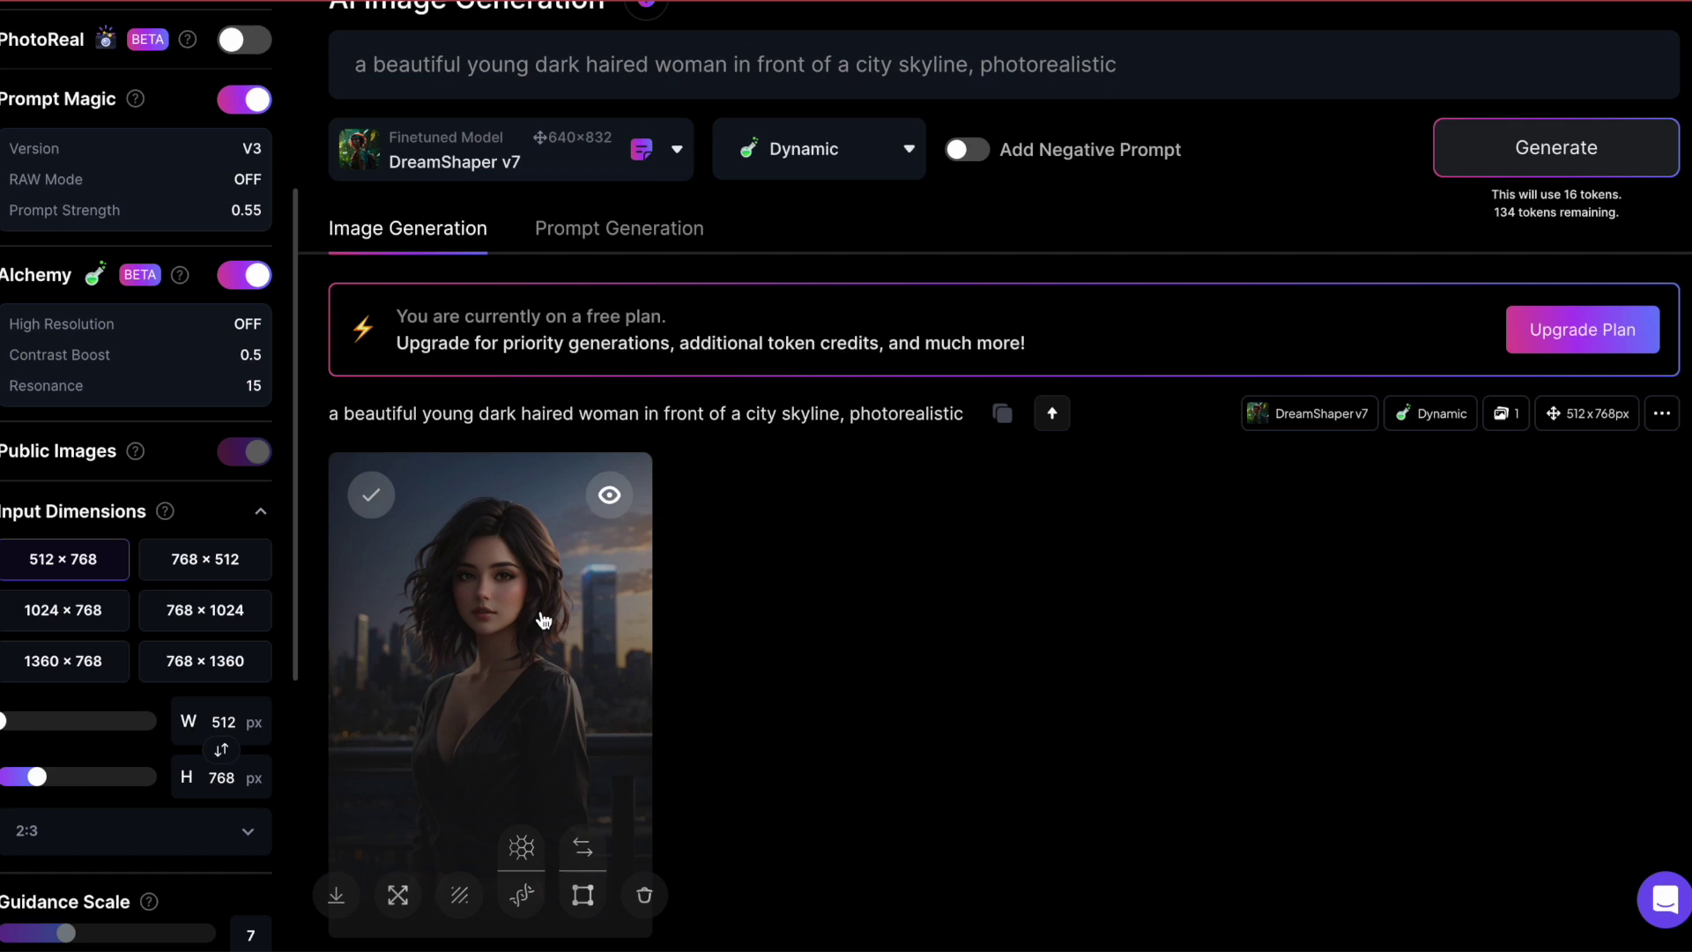
{"action": "left_click", "coordinate": [542, 619]}
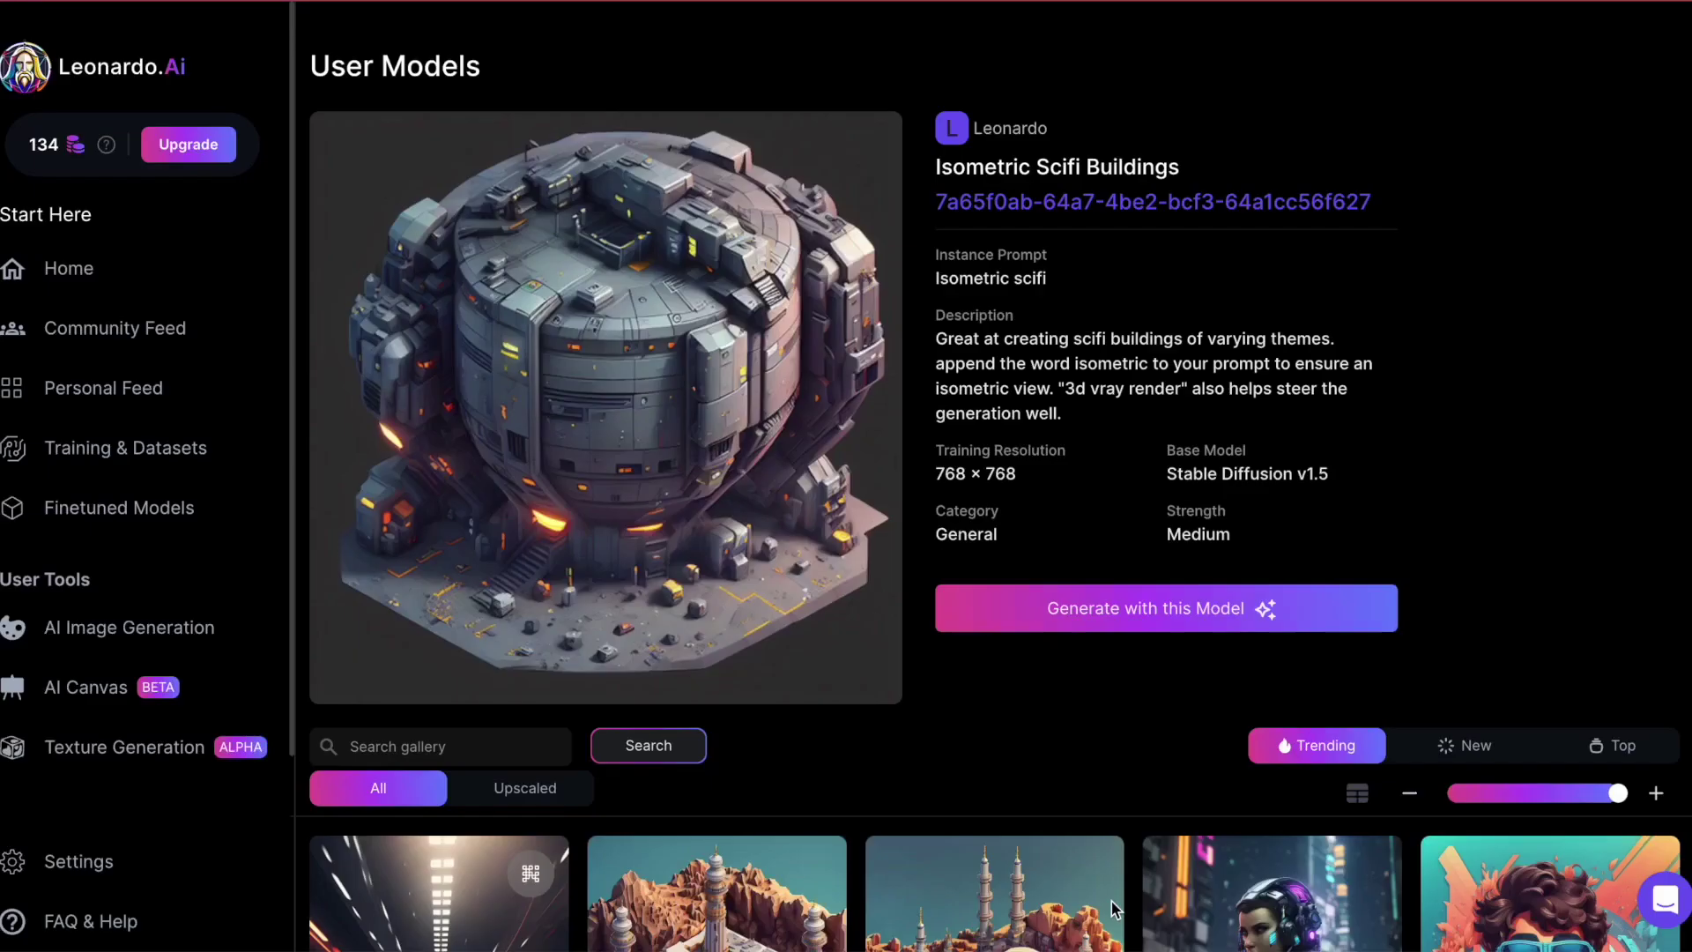
Scroll through the User Models gallery and back, then return to the Finetuned Models list
{"action": "scroll", "coordinate": [1112, 903], "scroll_direction": "down", "scroll_amount": 5}
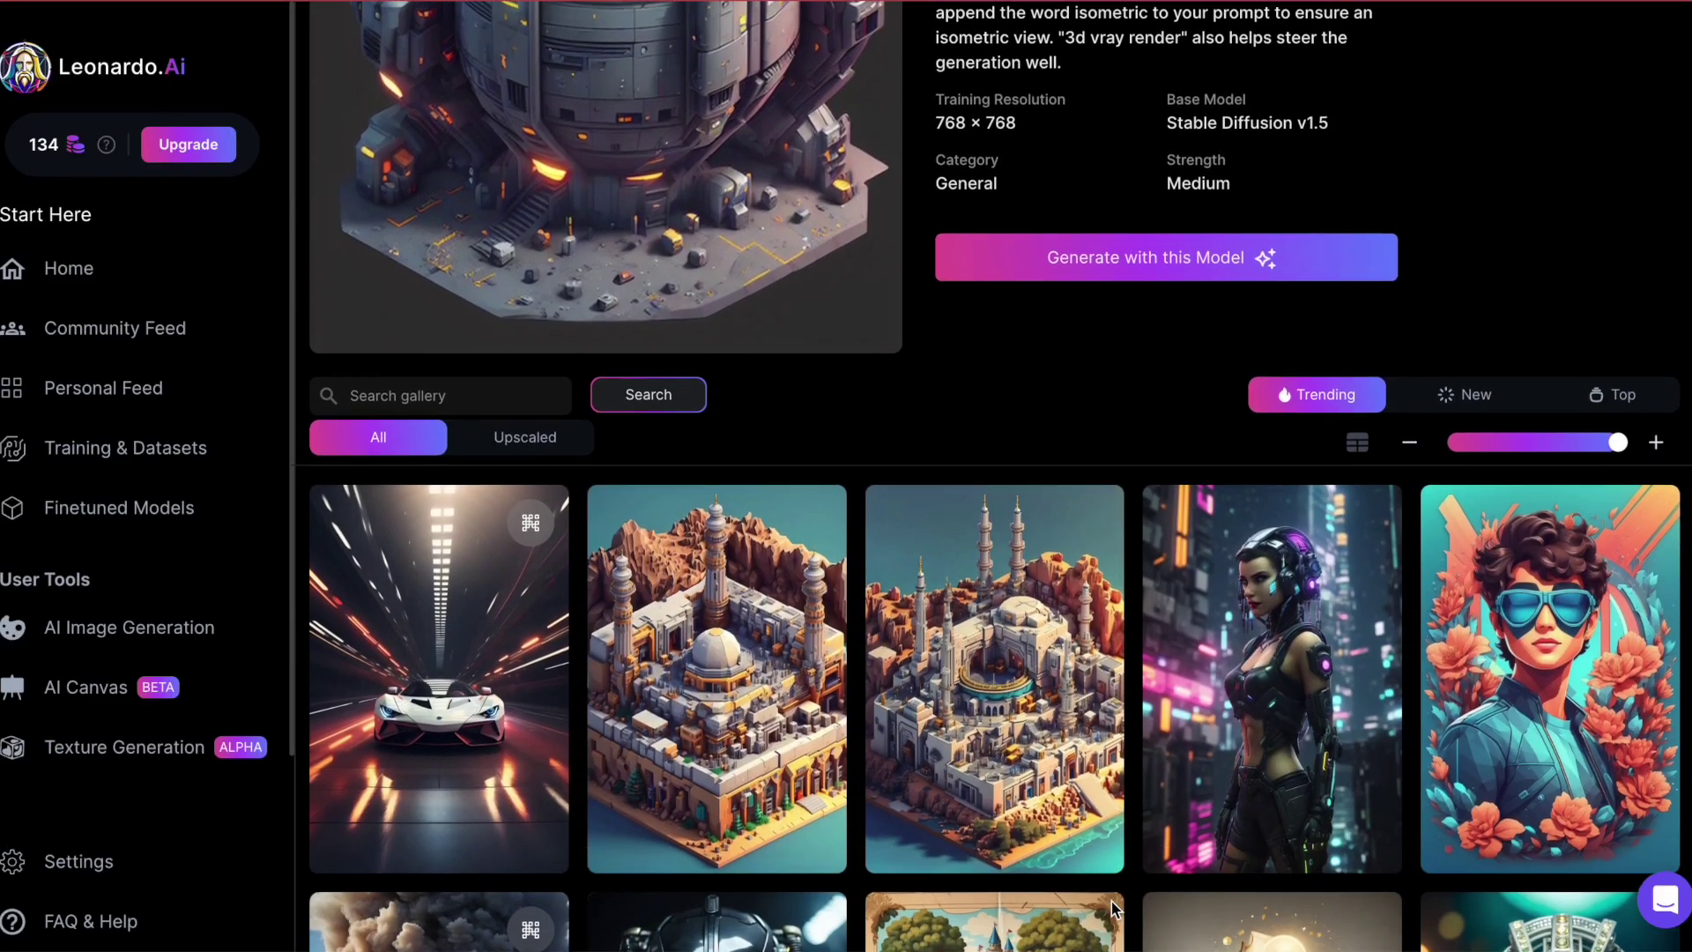
{"action": "scroll", "coordinate": [1112, 908], "scroll_direction": "down", "scroll_amount": 4}
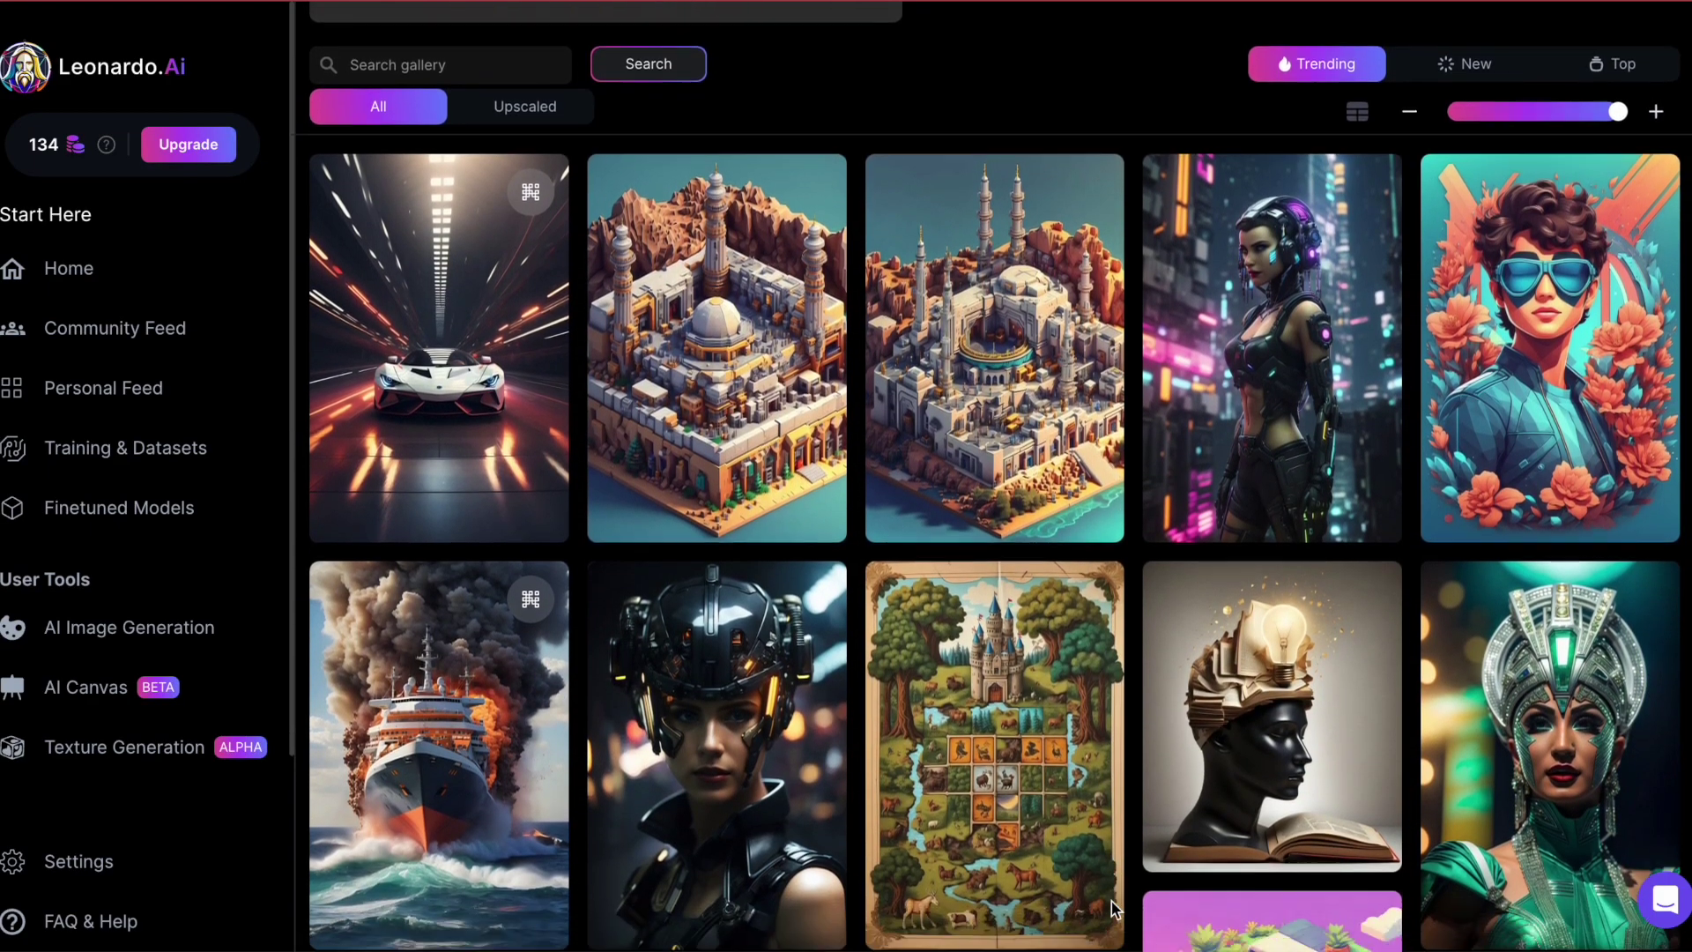
{"action": "scroll", "coordinate": [1110, 903], "scroll_direction": "down", "scroll_amount": 5}
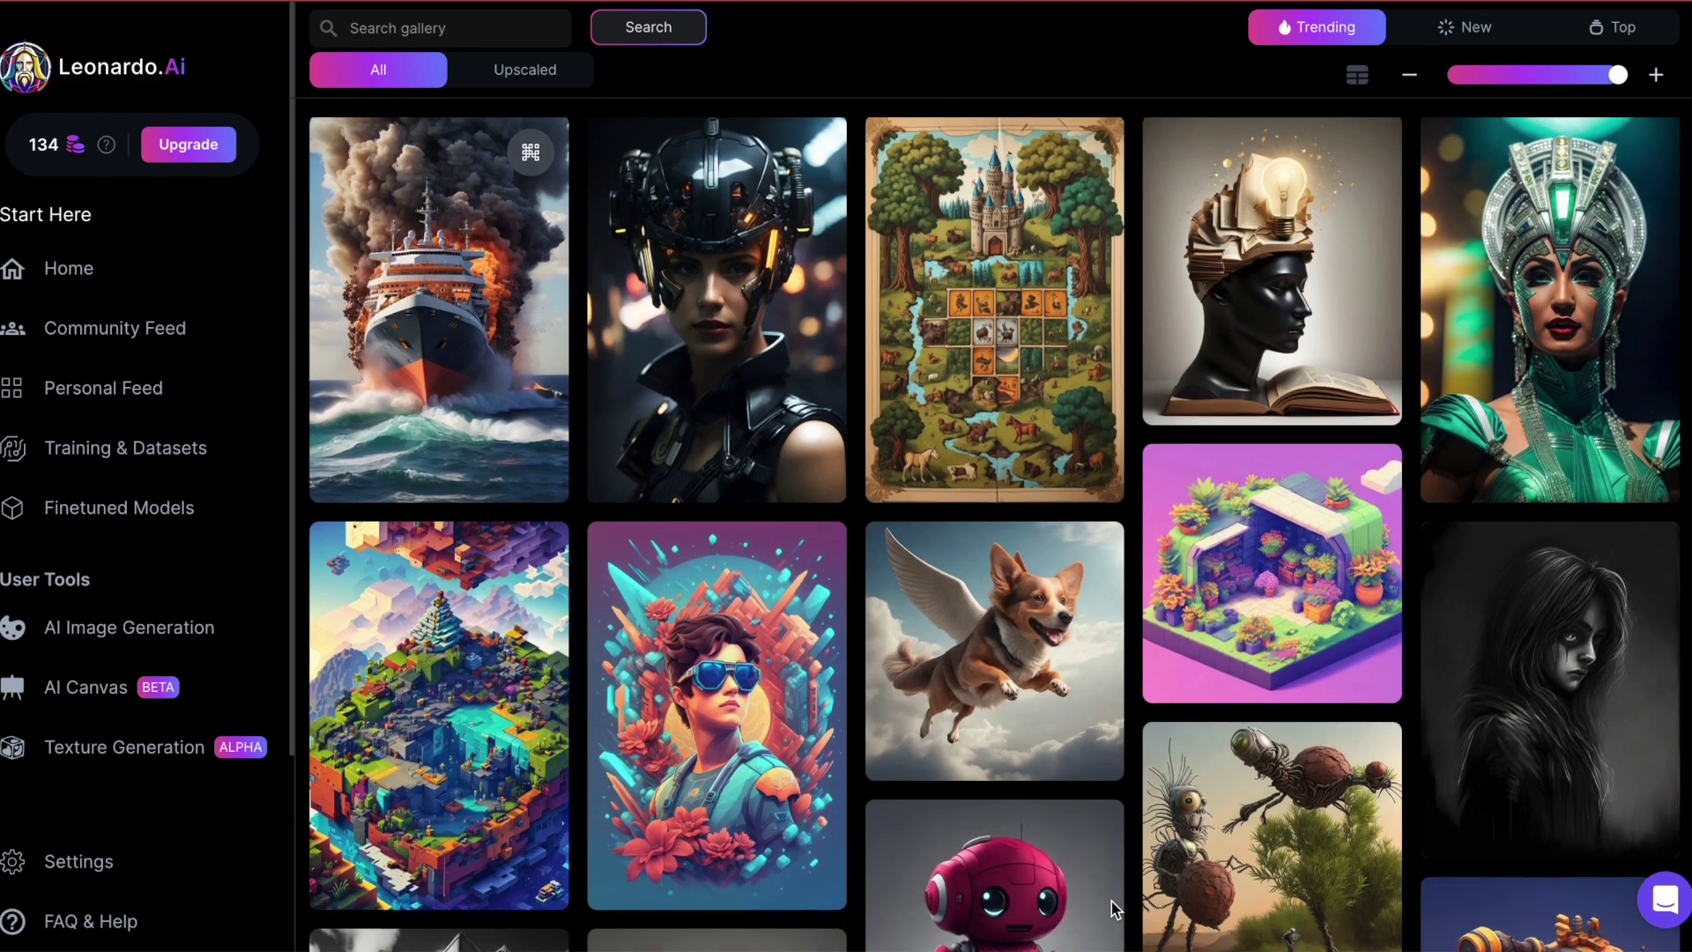
{"action": "scroll", "coordinate": [1112, 907], "scroll_direction": "down", "scroll_amount": 5}
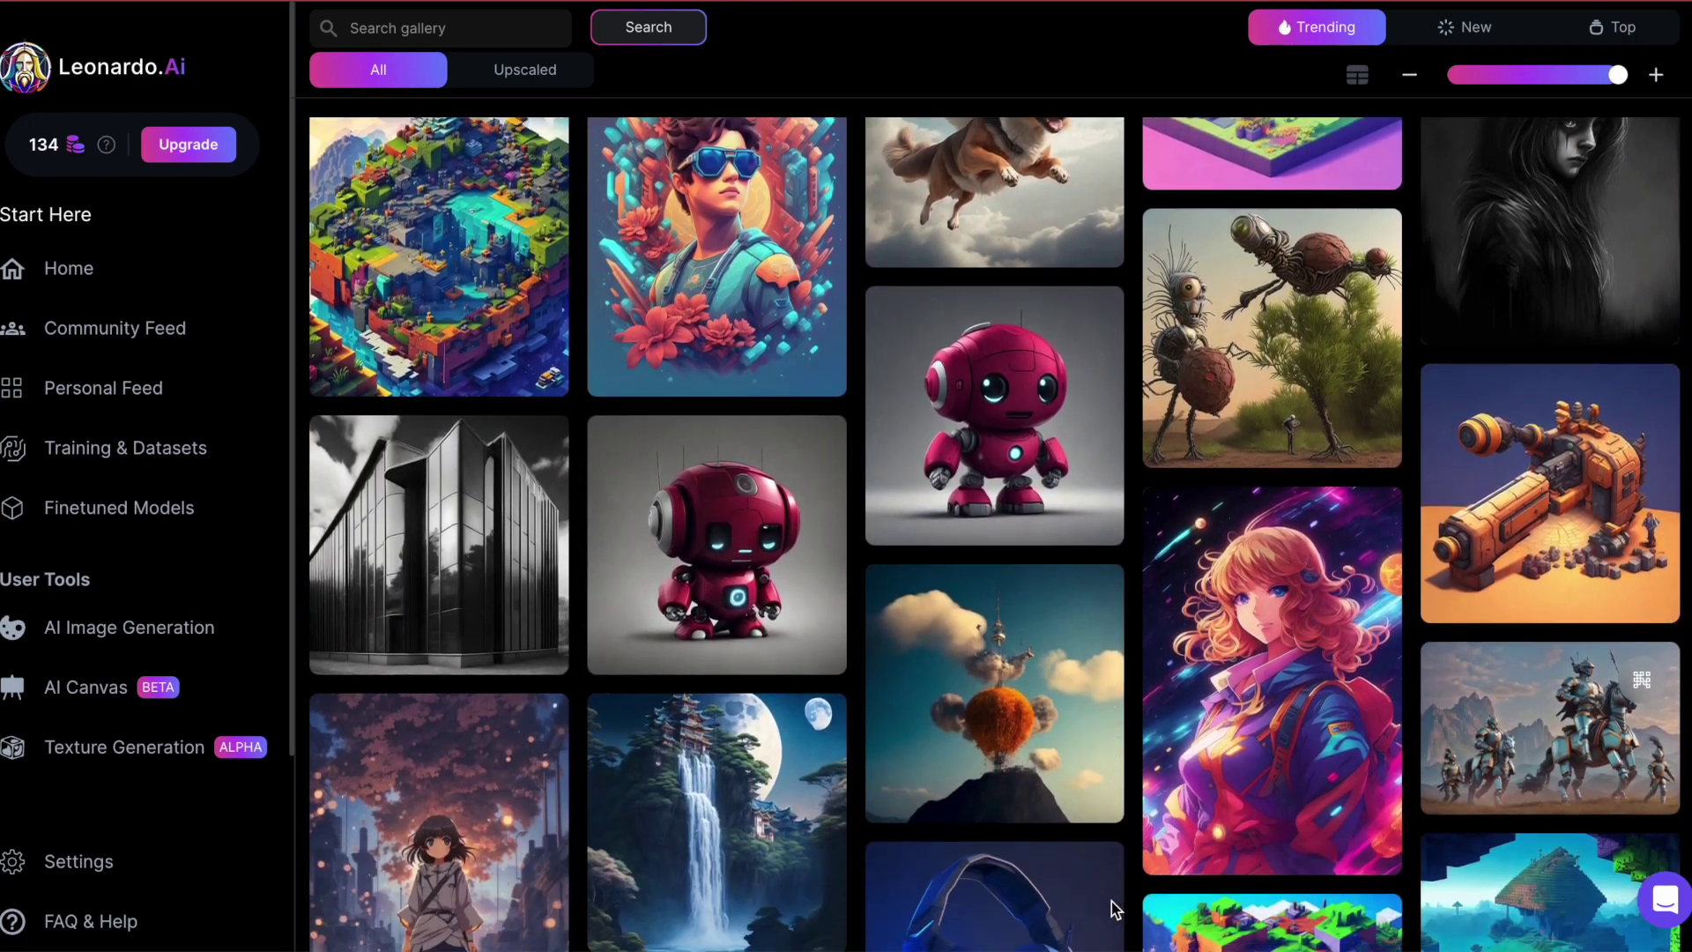
{"action": "scroll", "coordinate": [1114, 907], "scroll_direction": "down", "scroll_amount": 7}
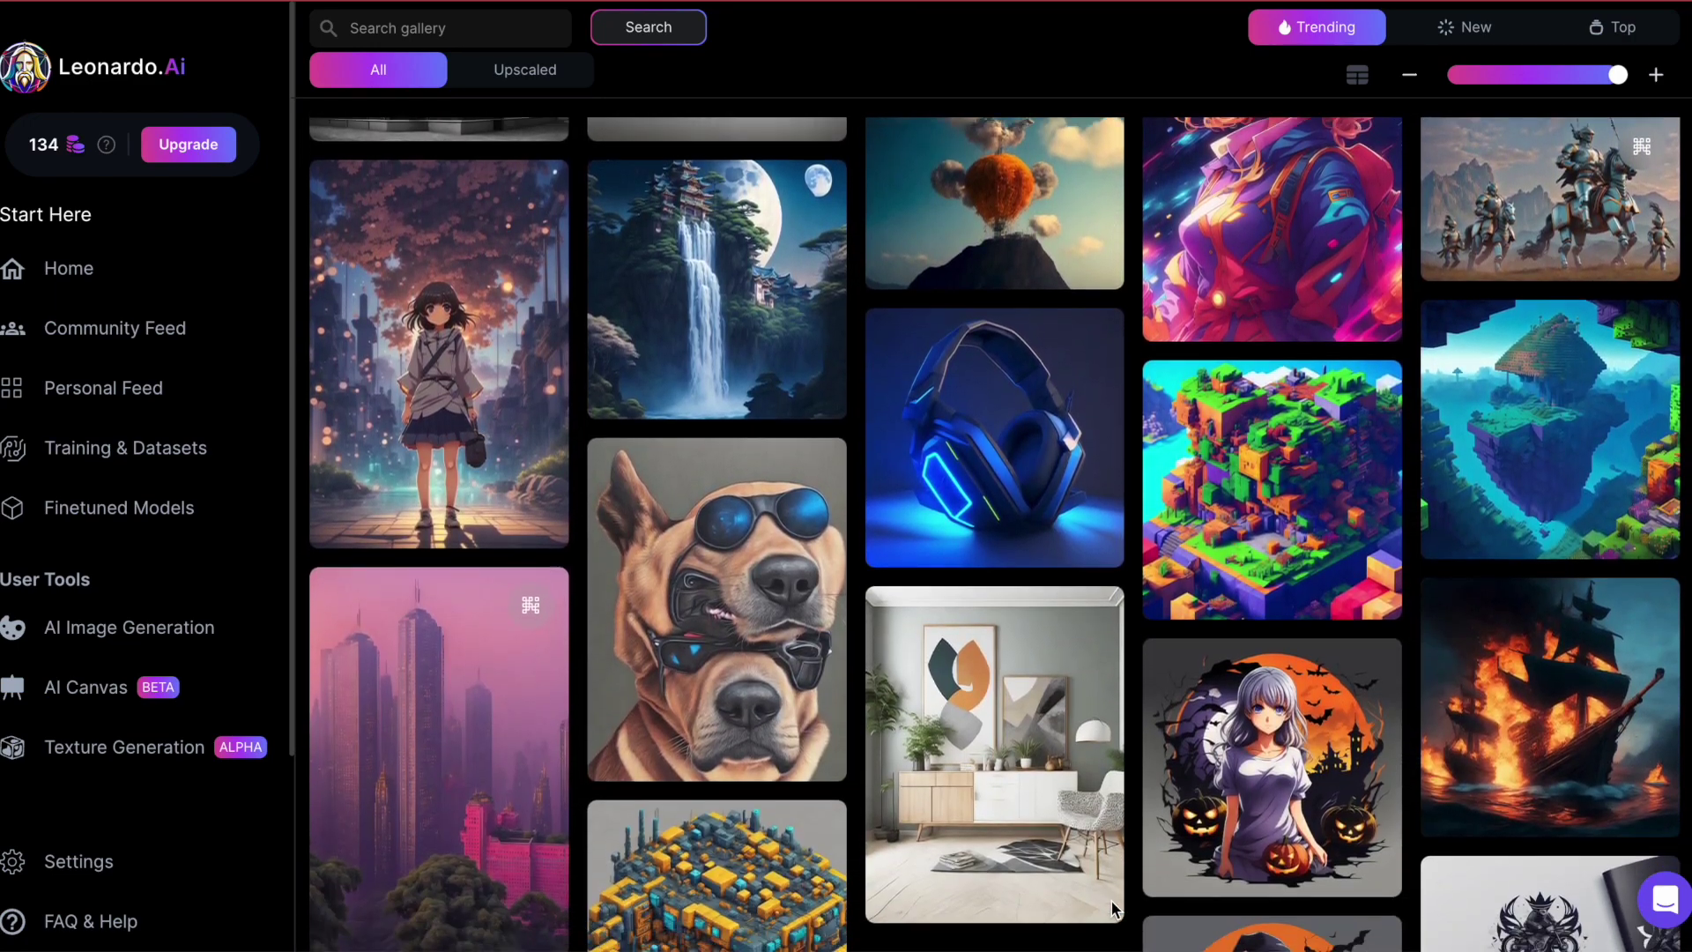
{"action": "scroll", "coordinate": [1114, 908], "scroll_direction": "down", "scroll_amount": 4}
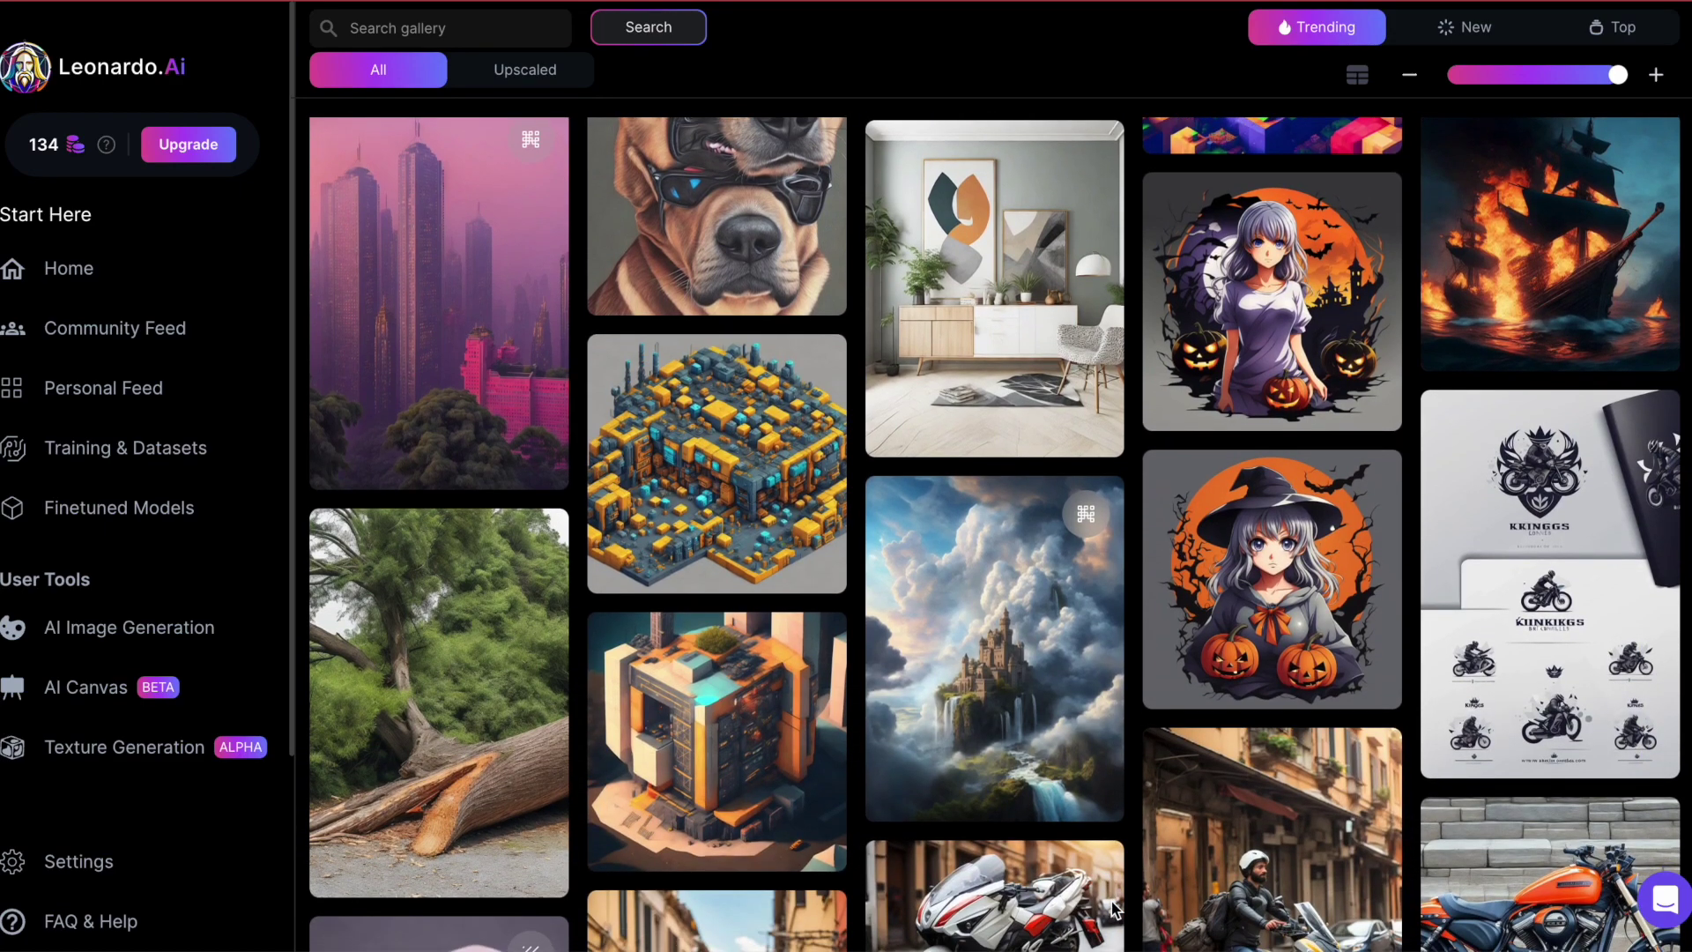
{"action": "scroll", "coordinate": [1115, 907], "scroll_direction": "up", "scroll_amount": 6}
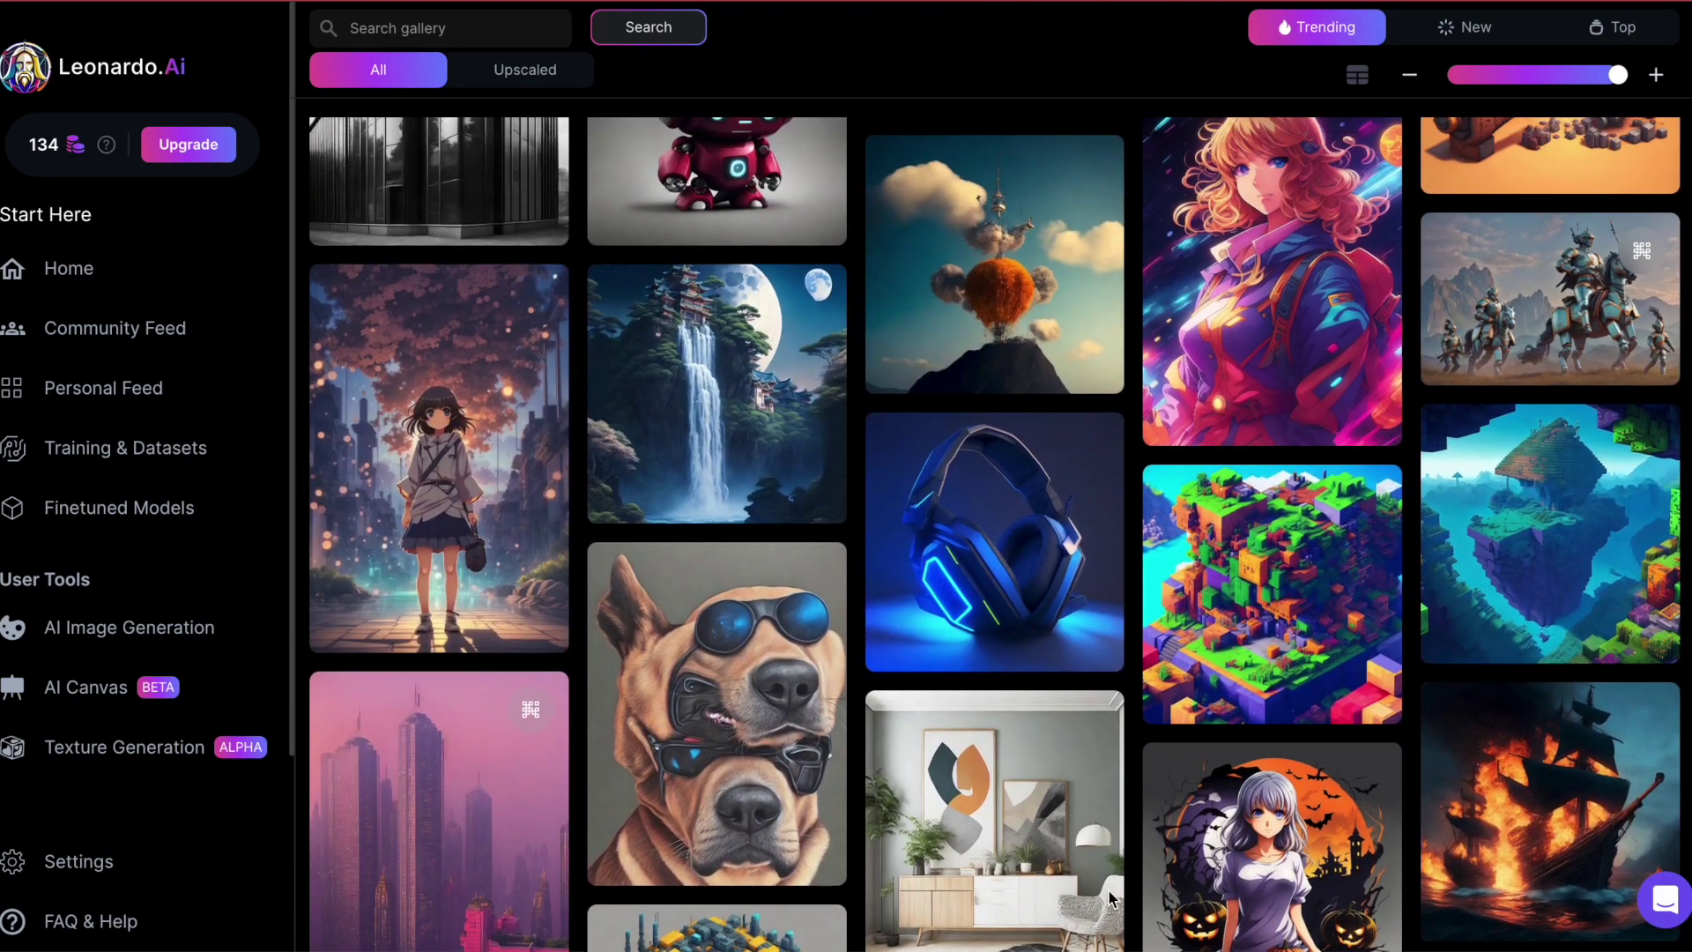
{"action": "scroll", "coordinate": [826, 456], "scroll_direction": "up", "scroll_amount": 5}
{"action": "scroll", "coordinate": [827, 456], "scroll_direction": "up", "scroll_amount": 4}
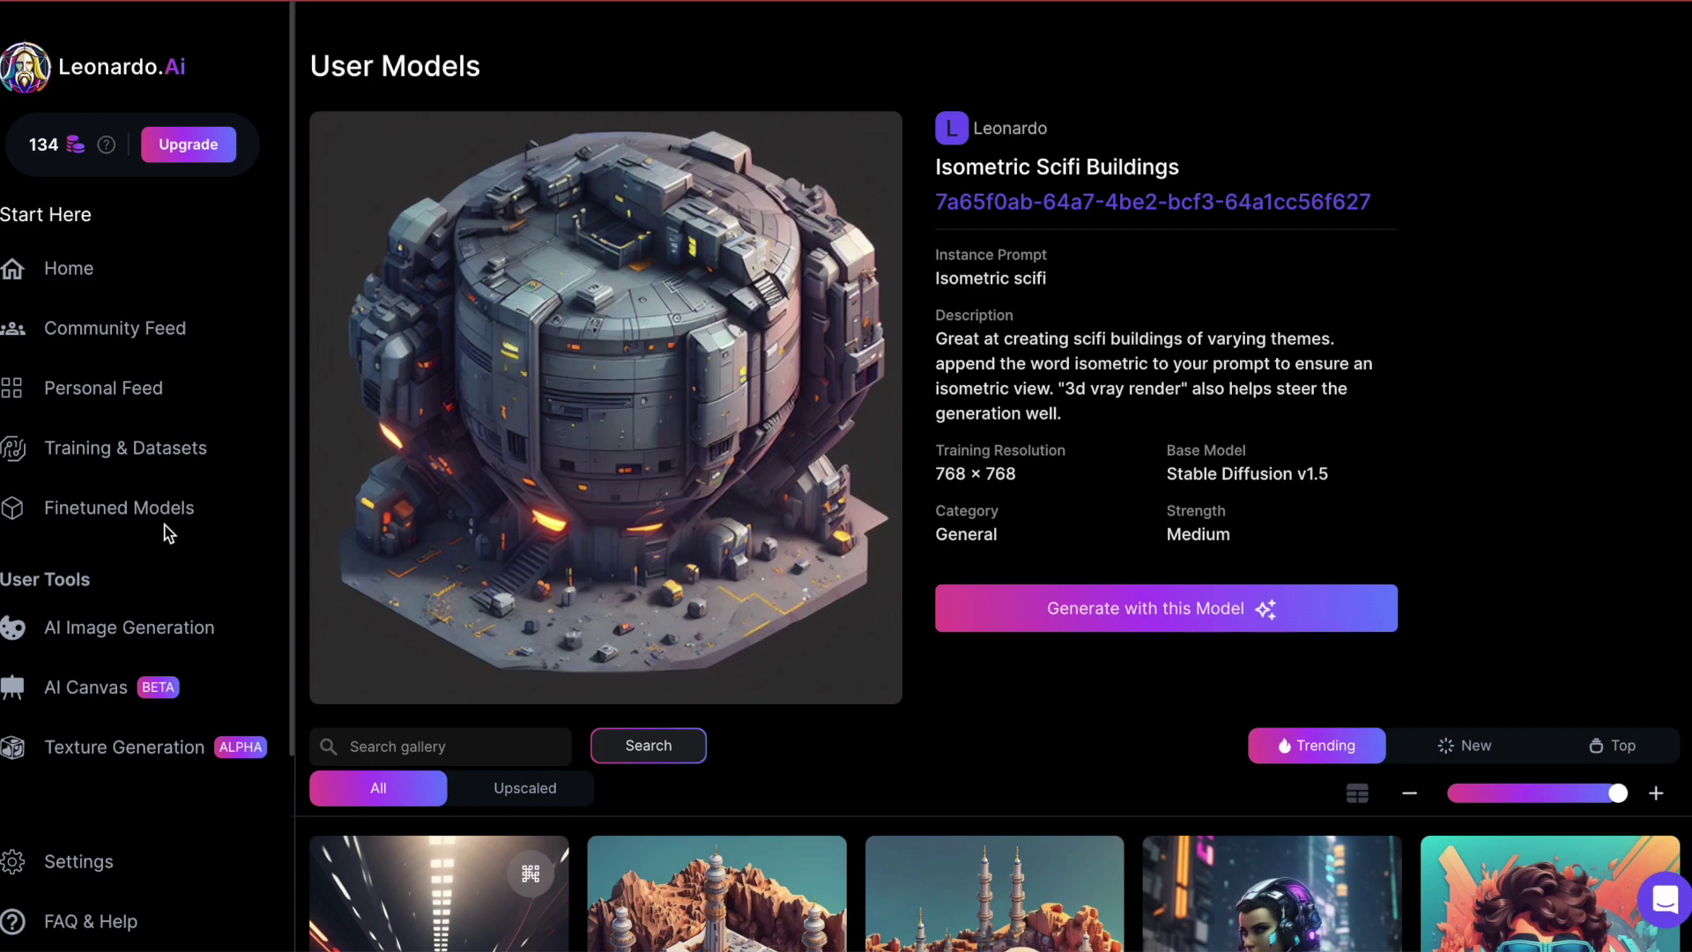
{"action": "left_click", "coordinate": [157, 509]}
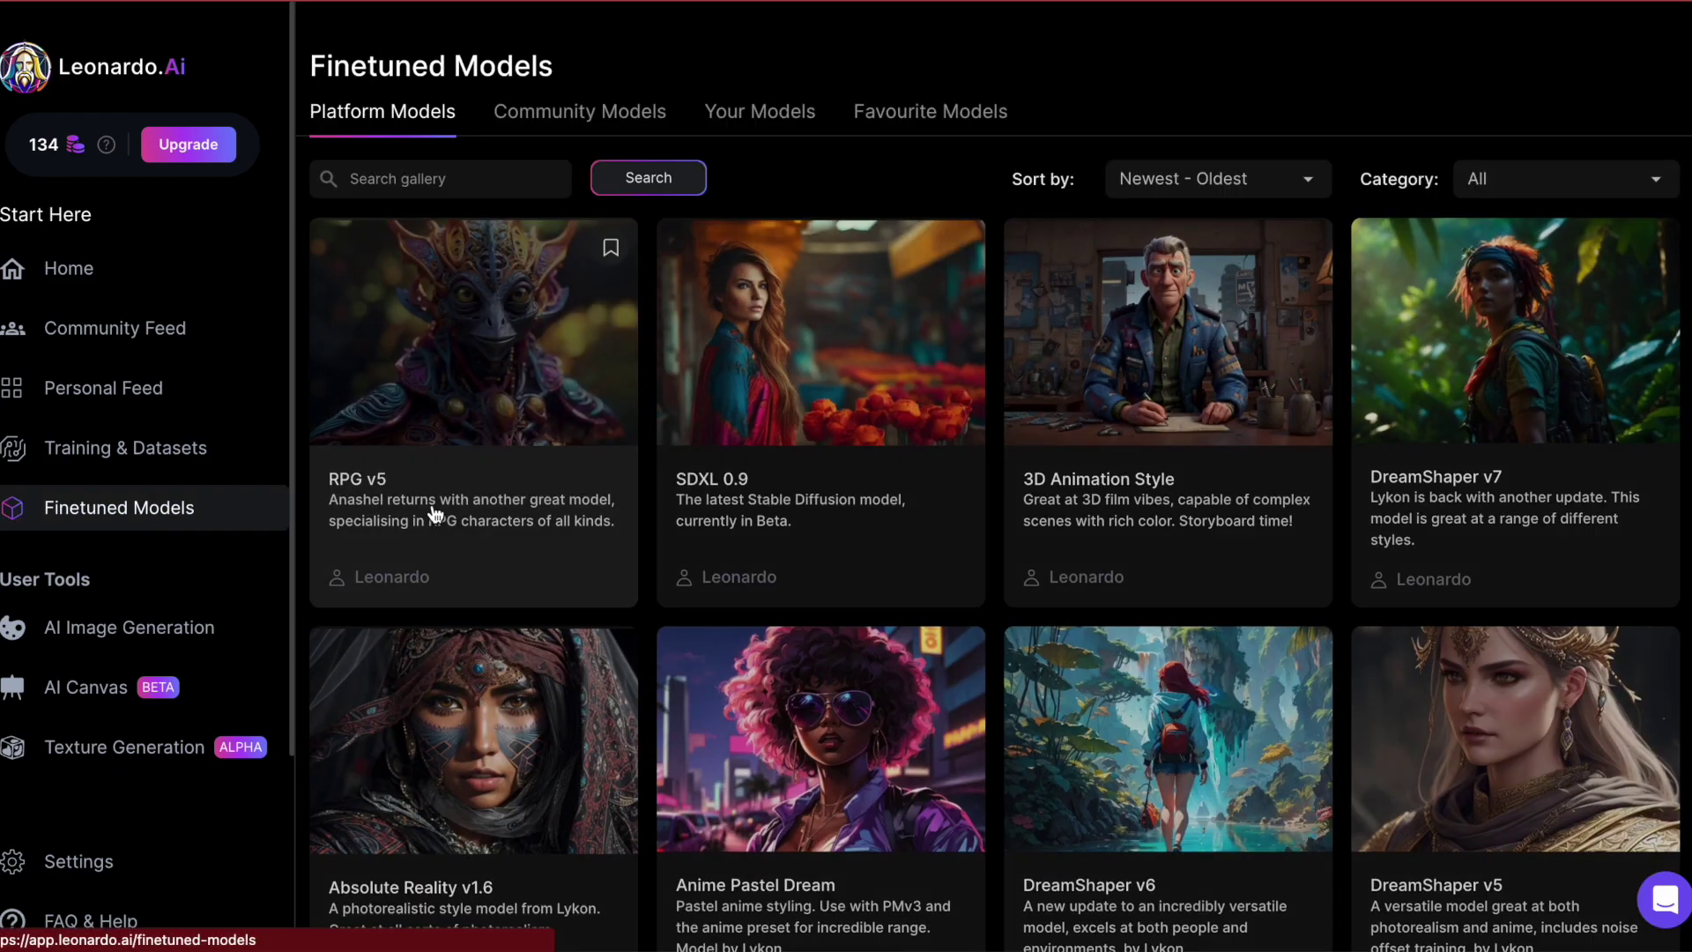
Open the Pixel Art model's details and go to its full model page
{"action": "scroll", "coordinate": [690, 667], "scroll_direction": "down", "scroll_amount": 1}
{"action": "scroll", "coordinate": [690, 667], "scroll_direction": "down", "scroll_amount": 15}
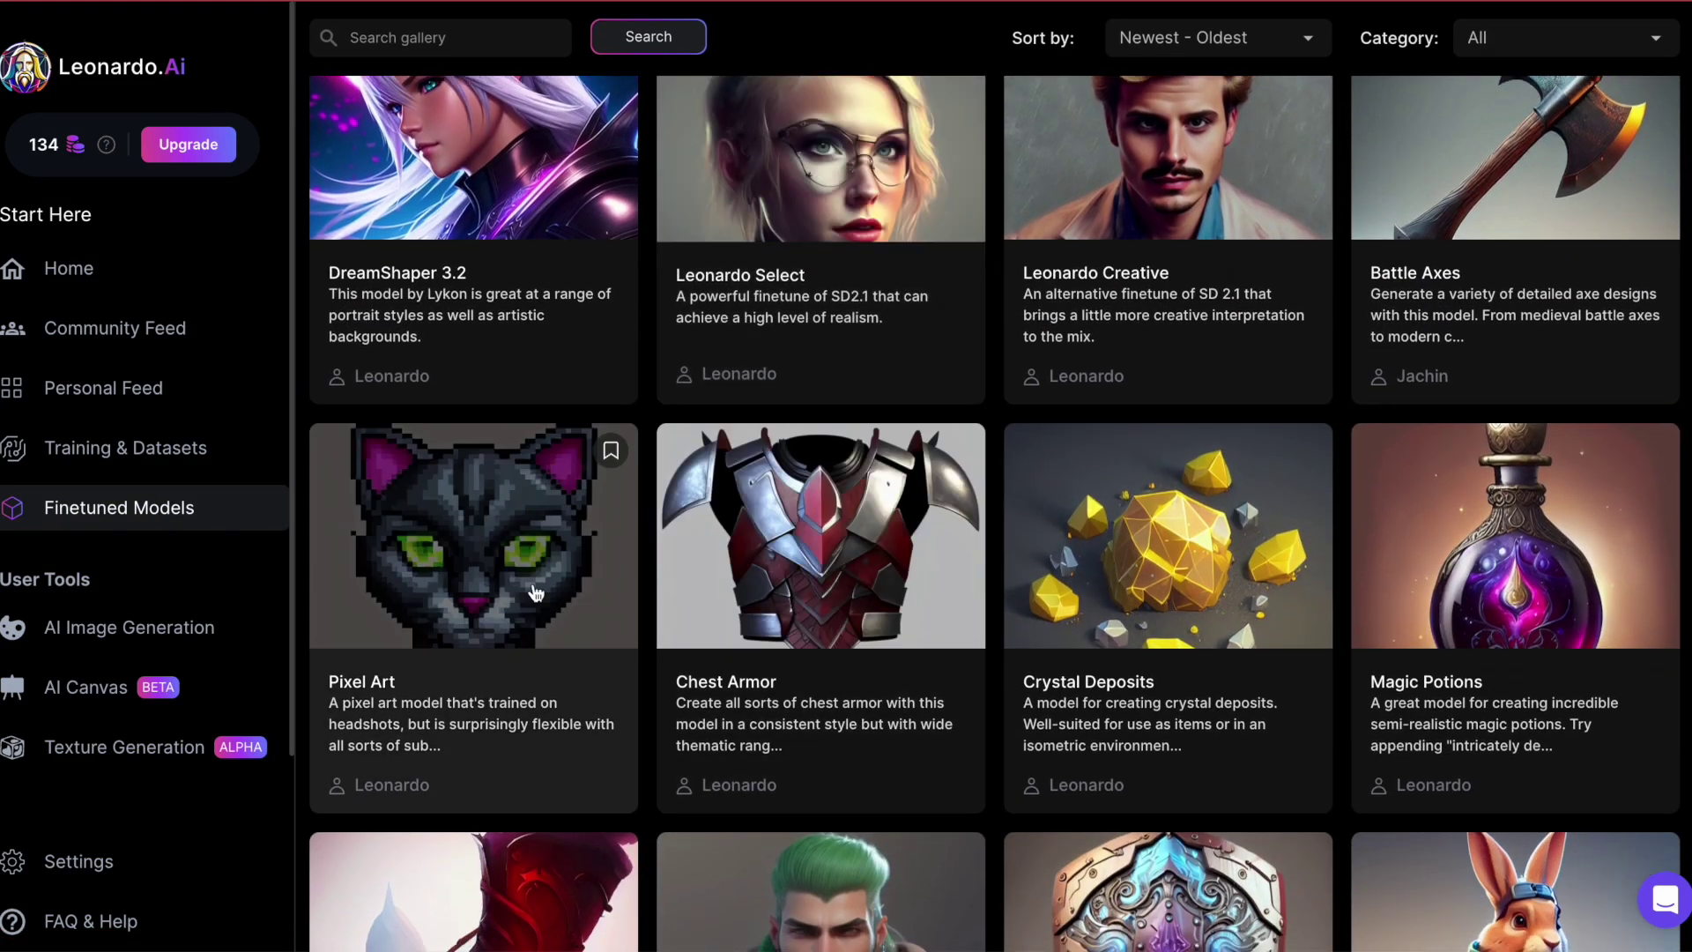
{"action": "left_click", "coordinate": [534, 592]}
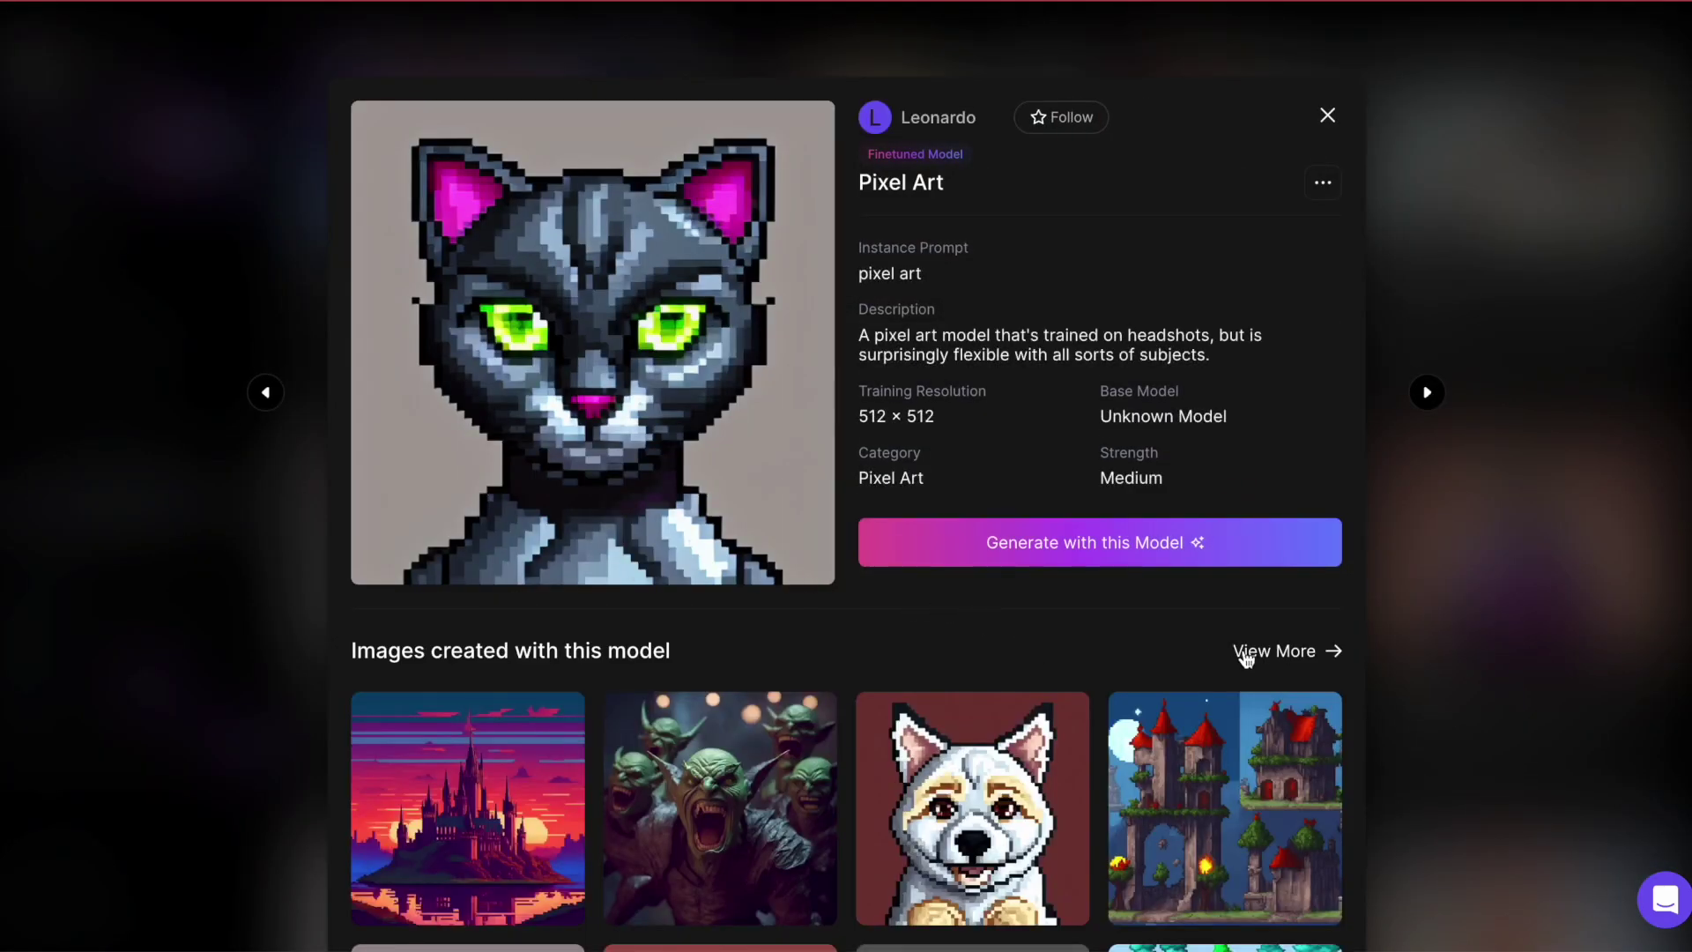
{"action": "left_click", "coordinate": [1245, 652]}
Scroll through the gallery of images created with Pixel Art
{"action": "scroll", "coordinate": [1245, 653], "scroll_direction": "down", "scroll_amount": 1}
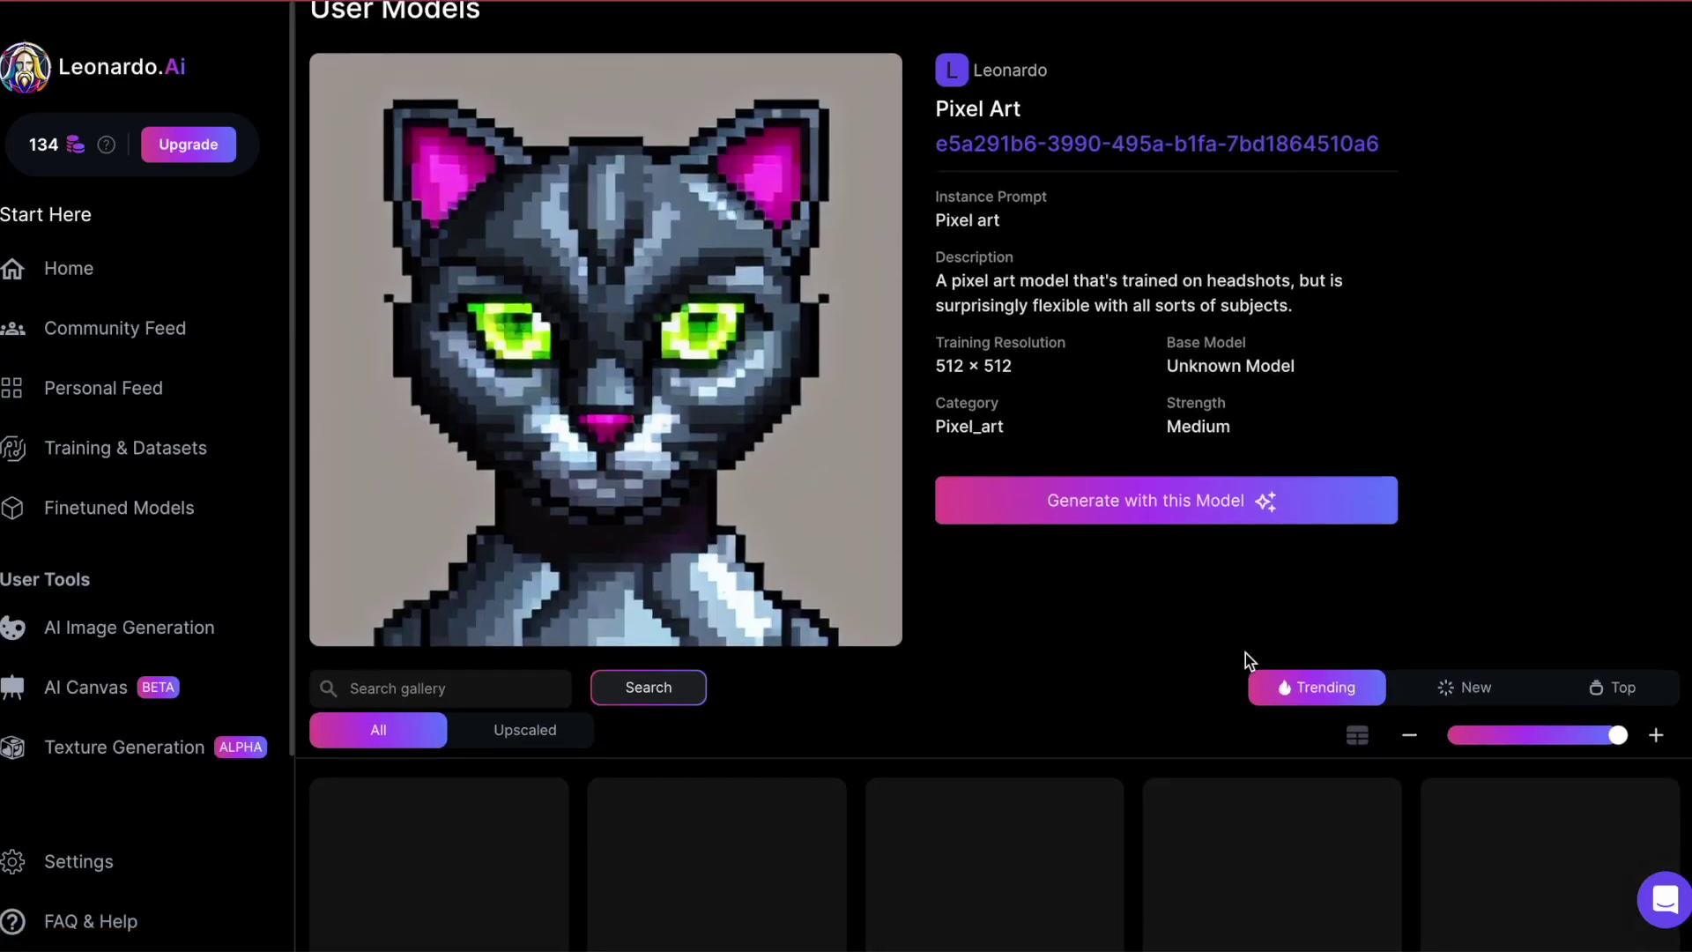
{"action": "scroll", "coordinate": [1245, 657], "scroll_direction": "down", "scroll_amount": 6}
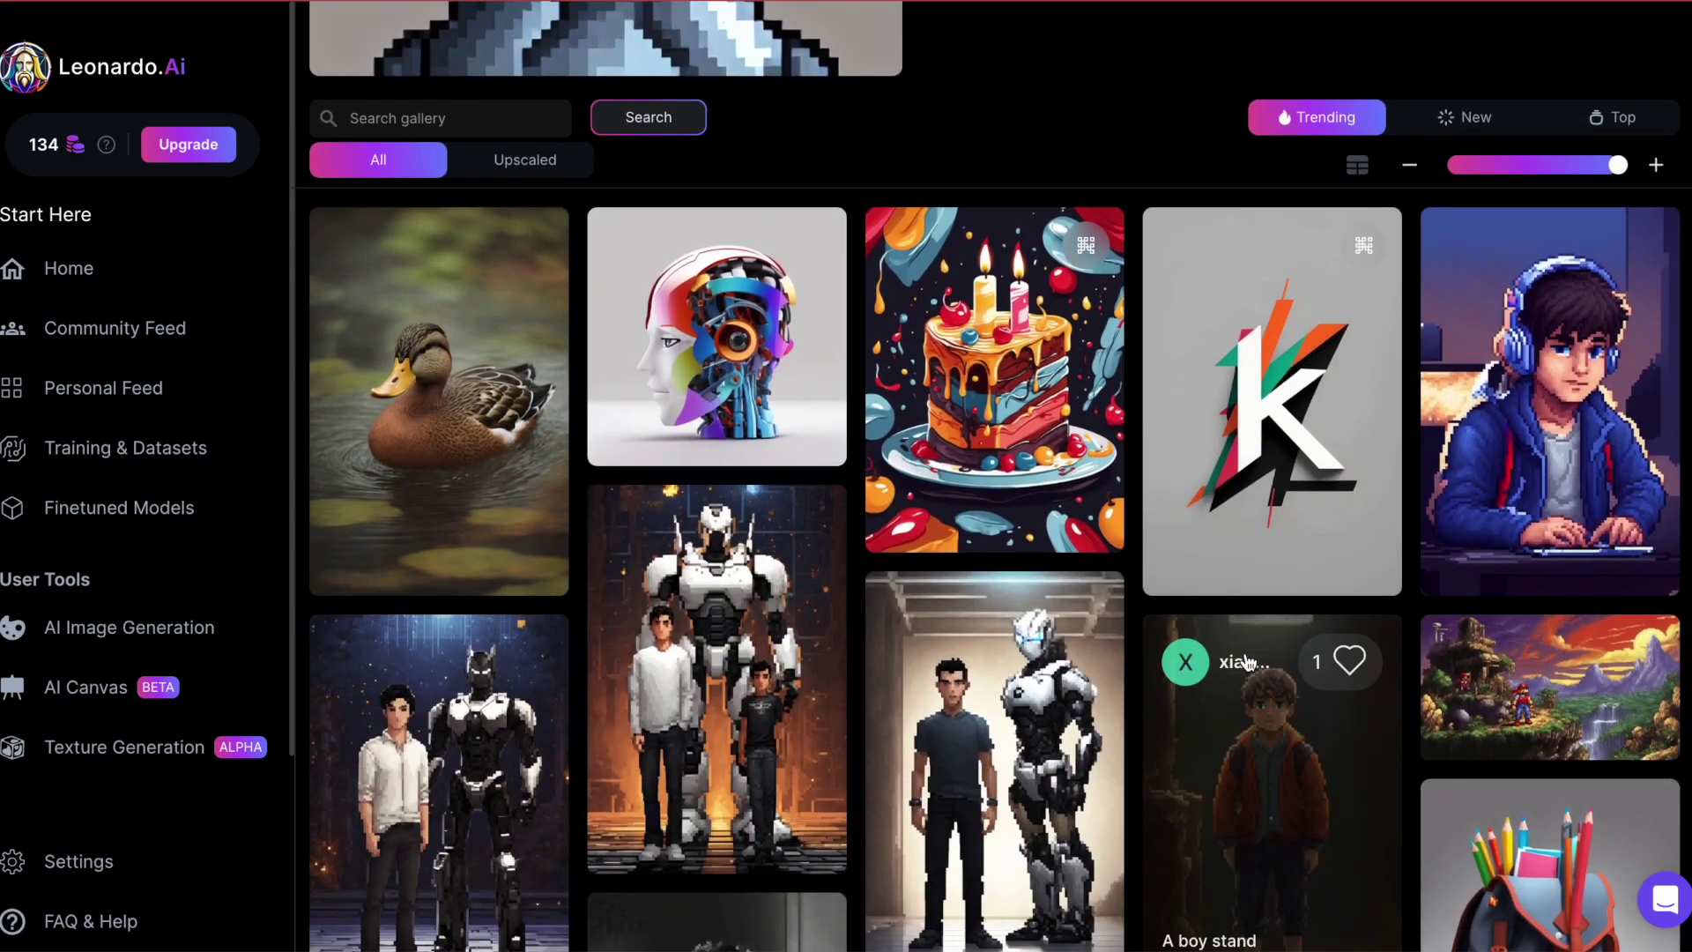
{"action": "scroll", "coordinate": [1246, 660], "scroll_direction": "down", "scroll_amount": 5}
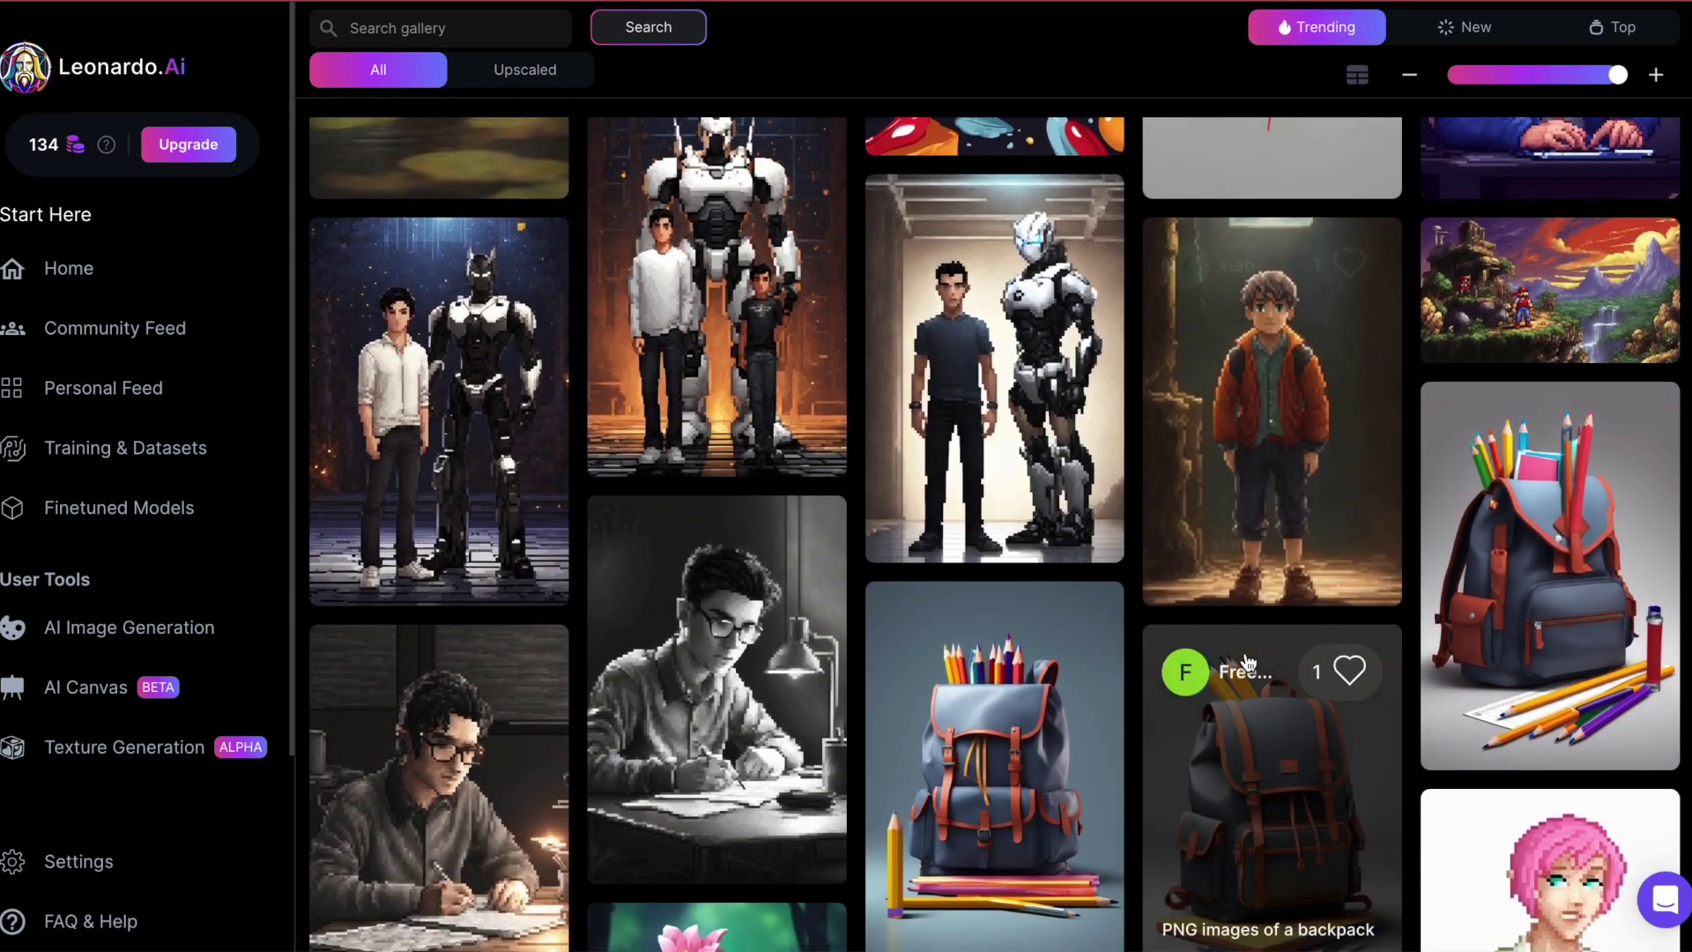
{"action": "scroll", "coordinate": [1246, 661], "scroll_direction": "down", "scroll_amount": 4}
{"action": "scroll", "coordinate": [1246, 661], "scroll_direction": "down", "scroll_amount": 10}
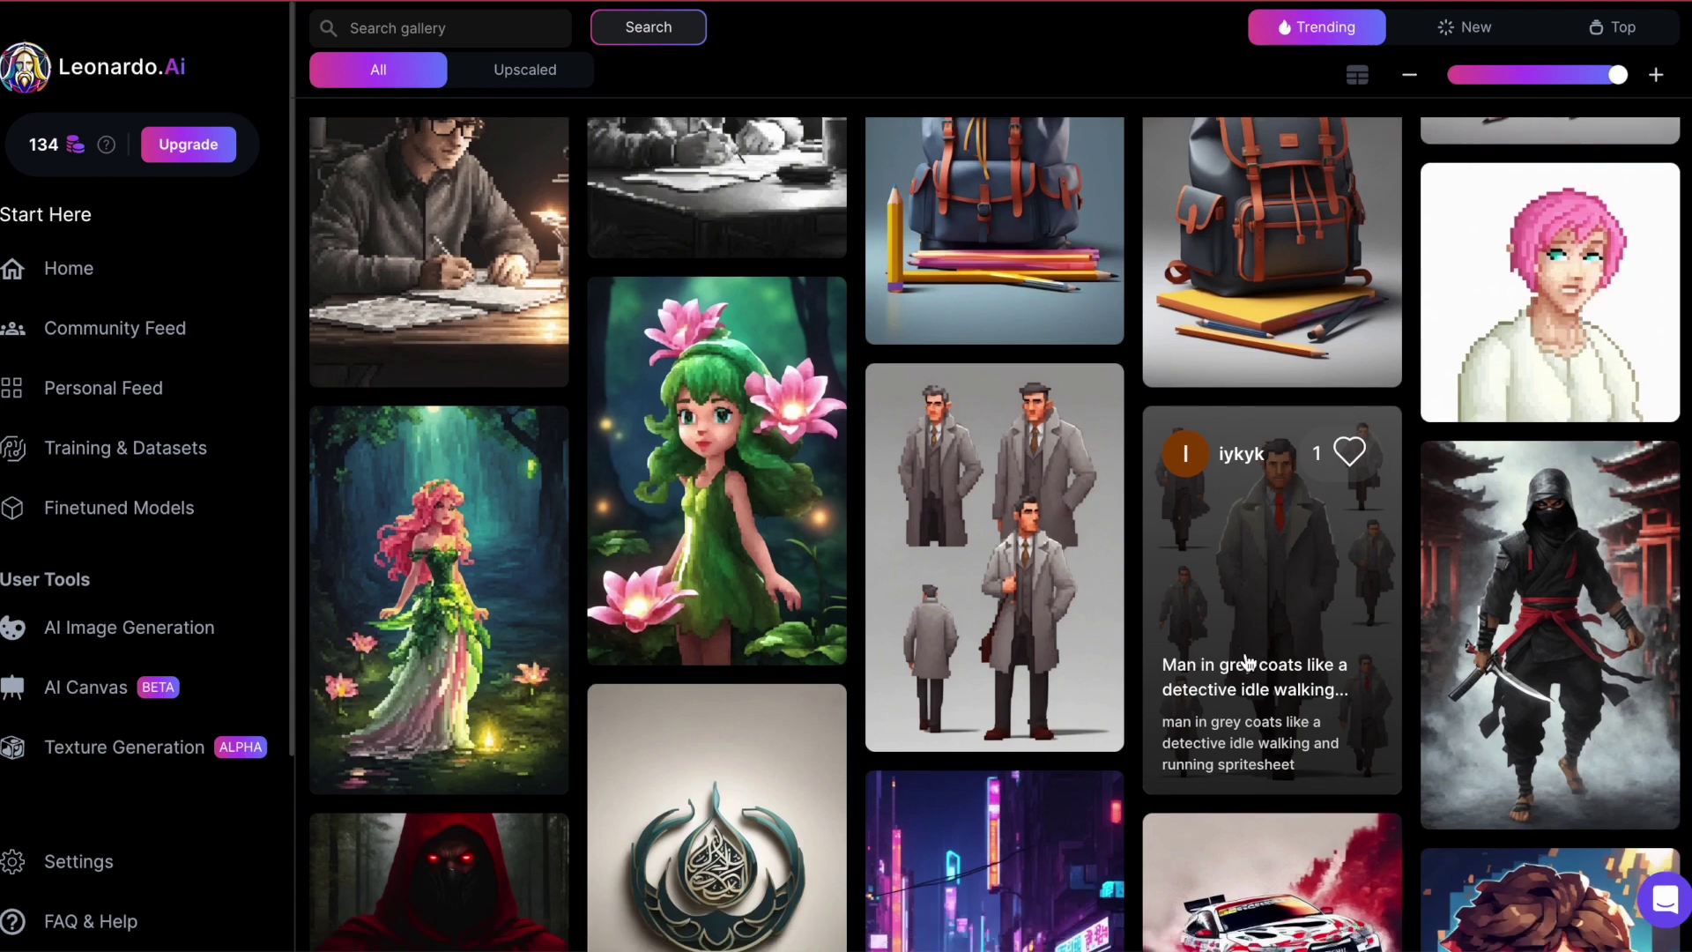